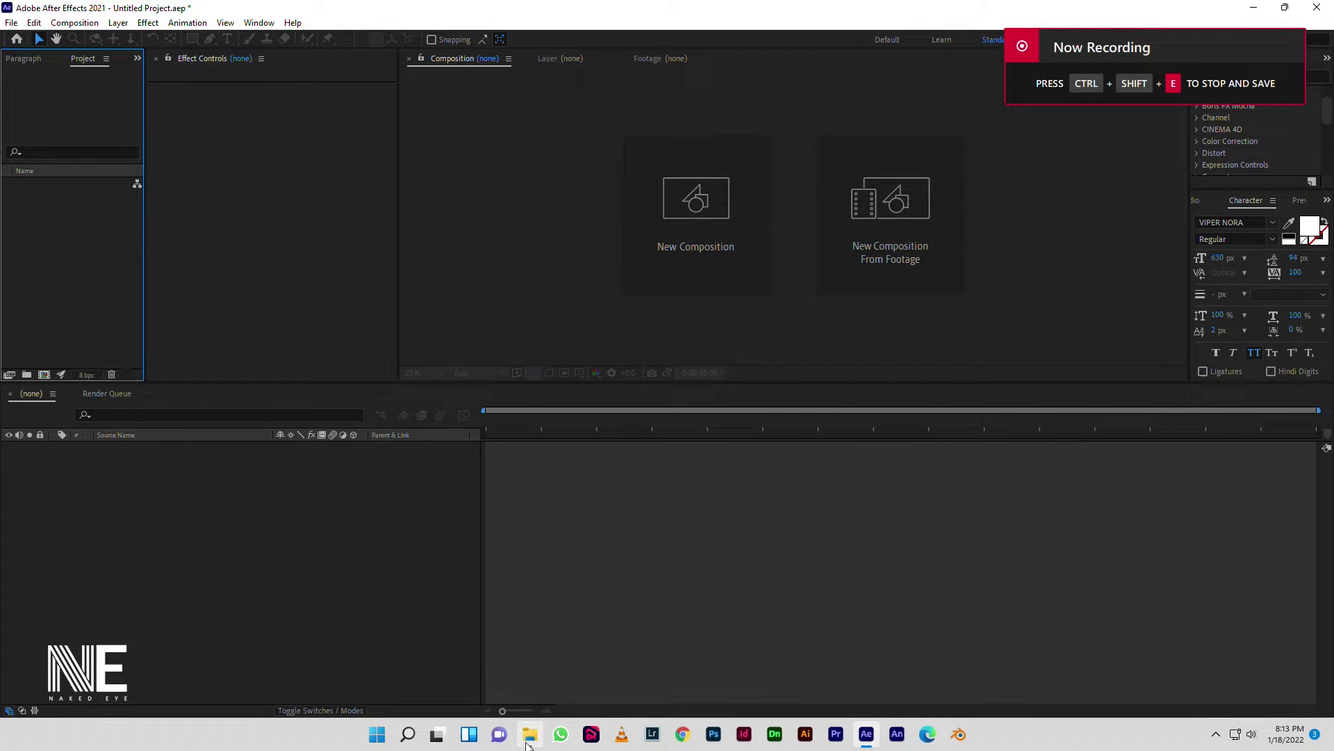
- Import the naked eye.ai logo file into the project as a composition
left_click(530, 734)
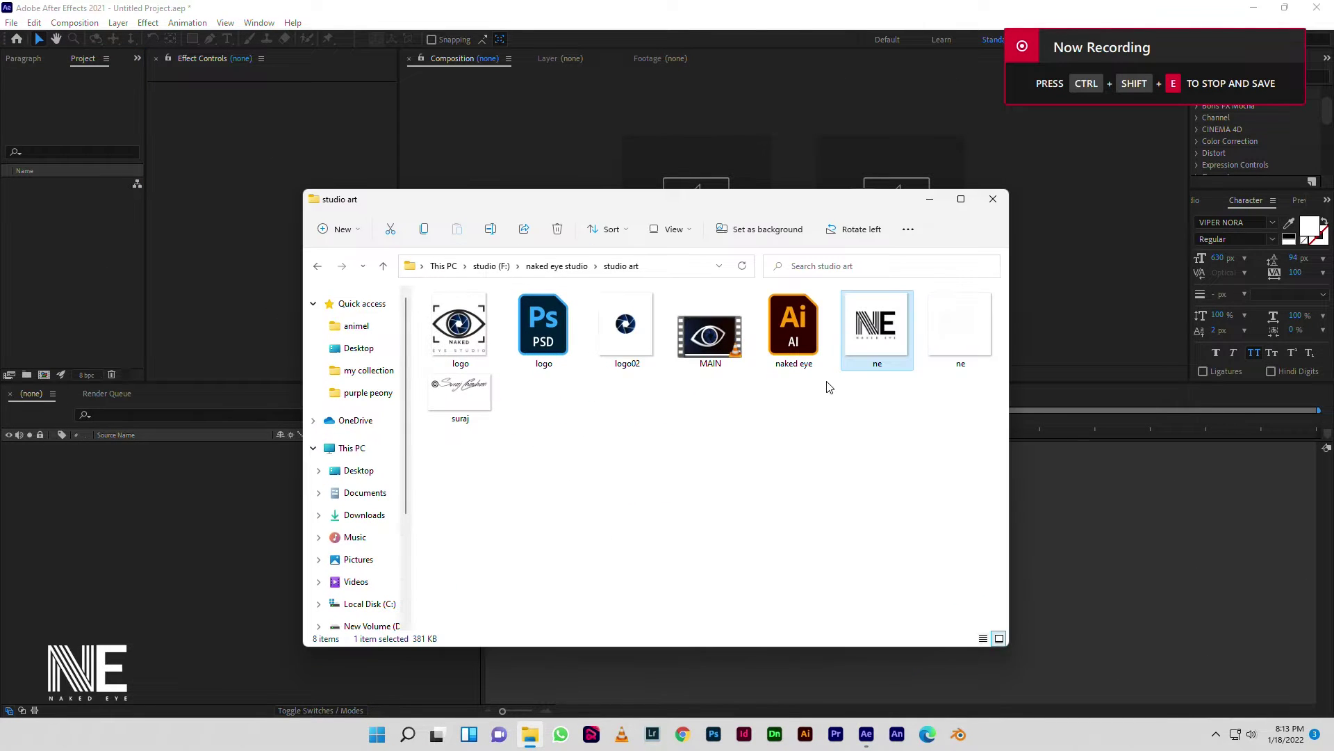
left_click_drag(793, 327, 89, 296)
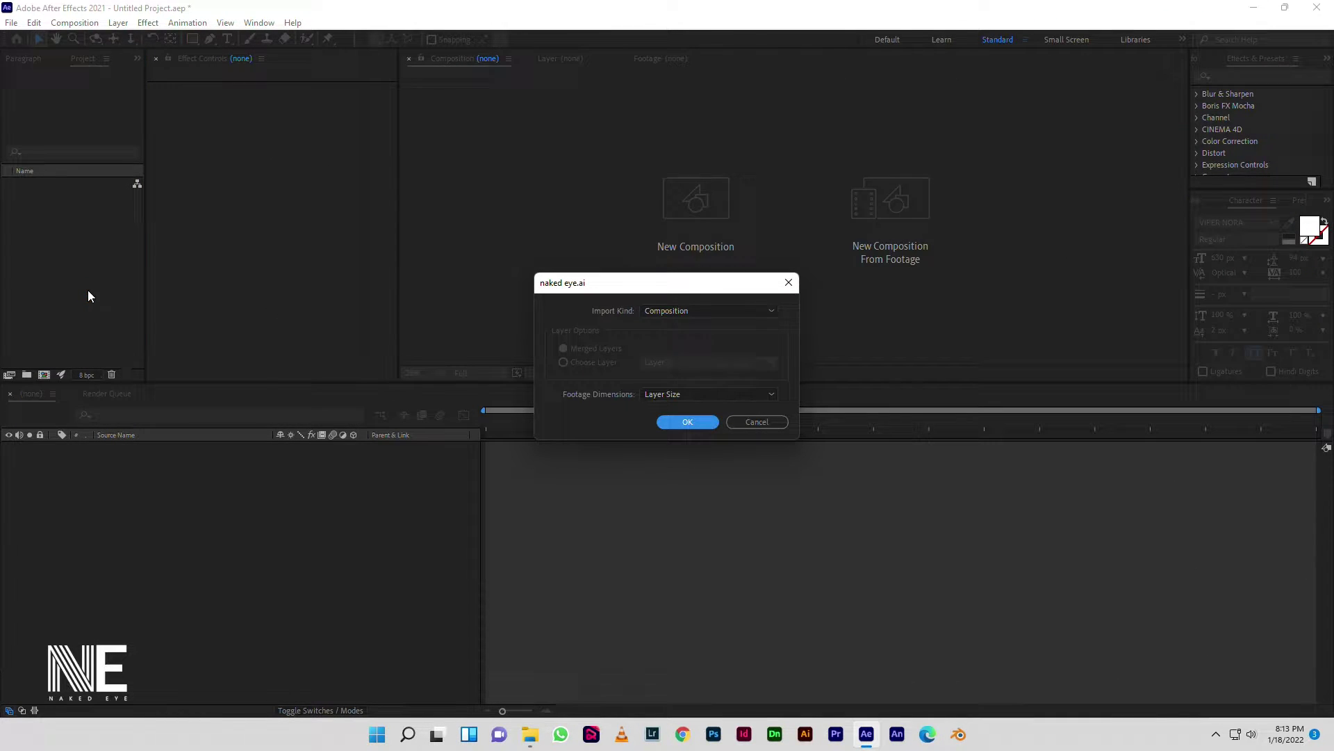
left_click(691, 422)
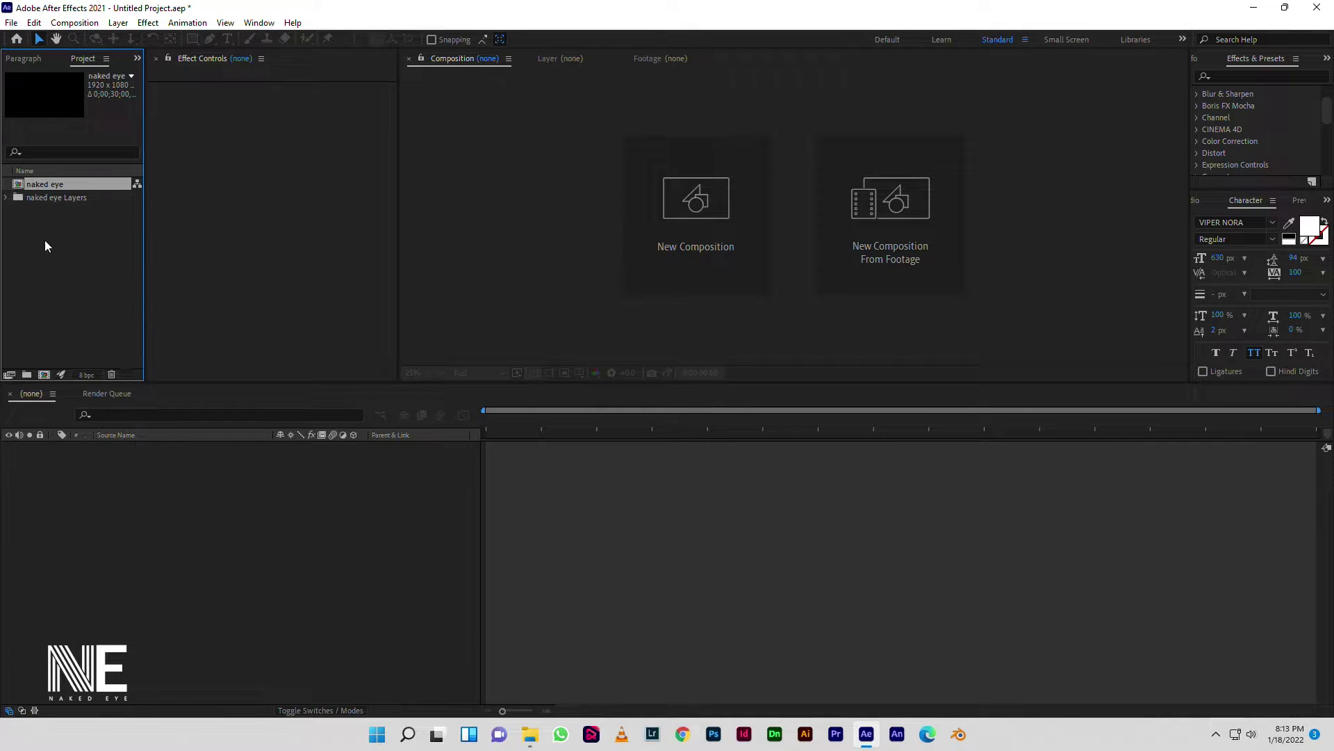
- Open the naked eye comp, add a black solid beneath Layer 1, then delete it
double_click(62, 184)
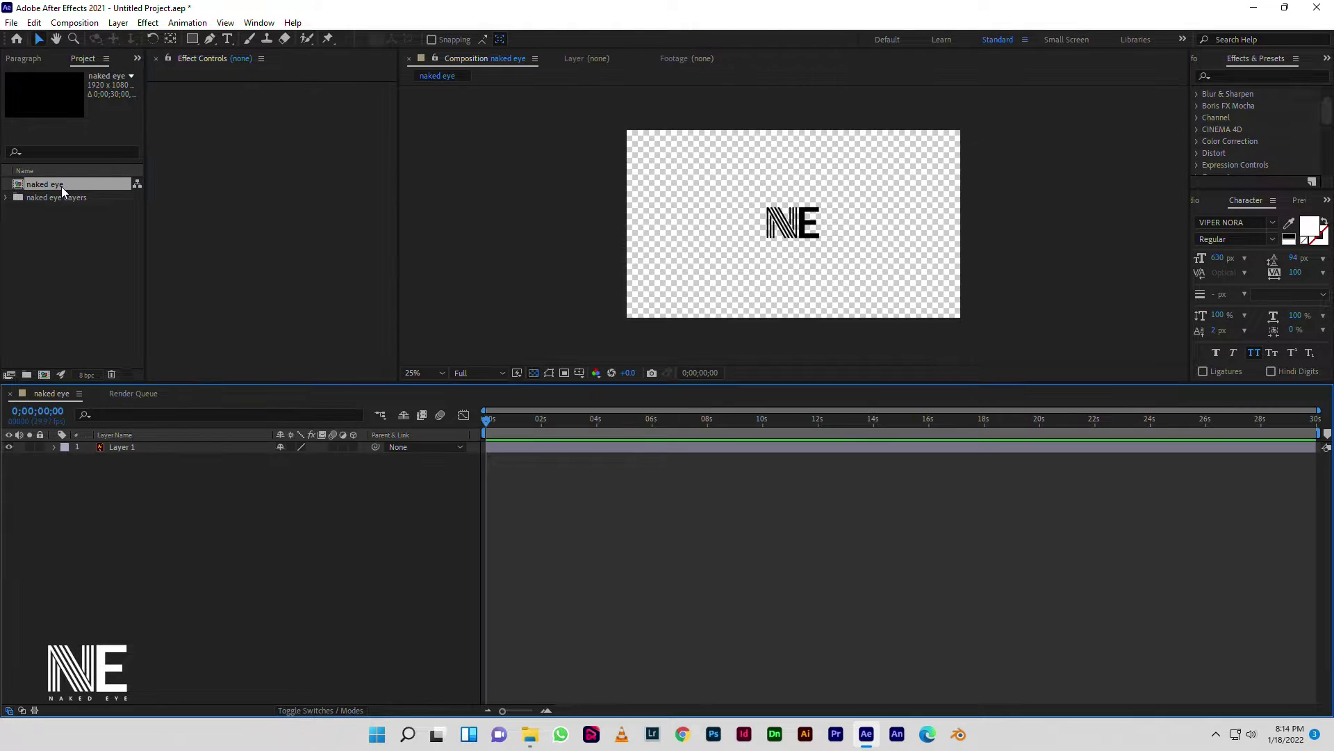
right_click(174, 531)
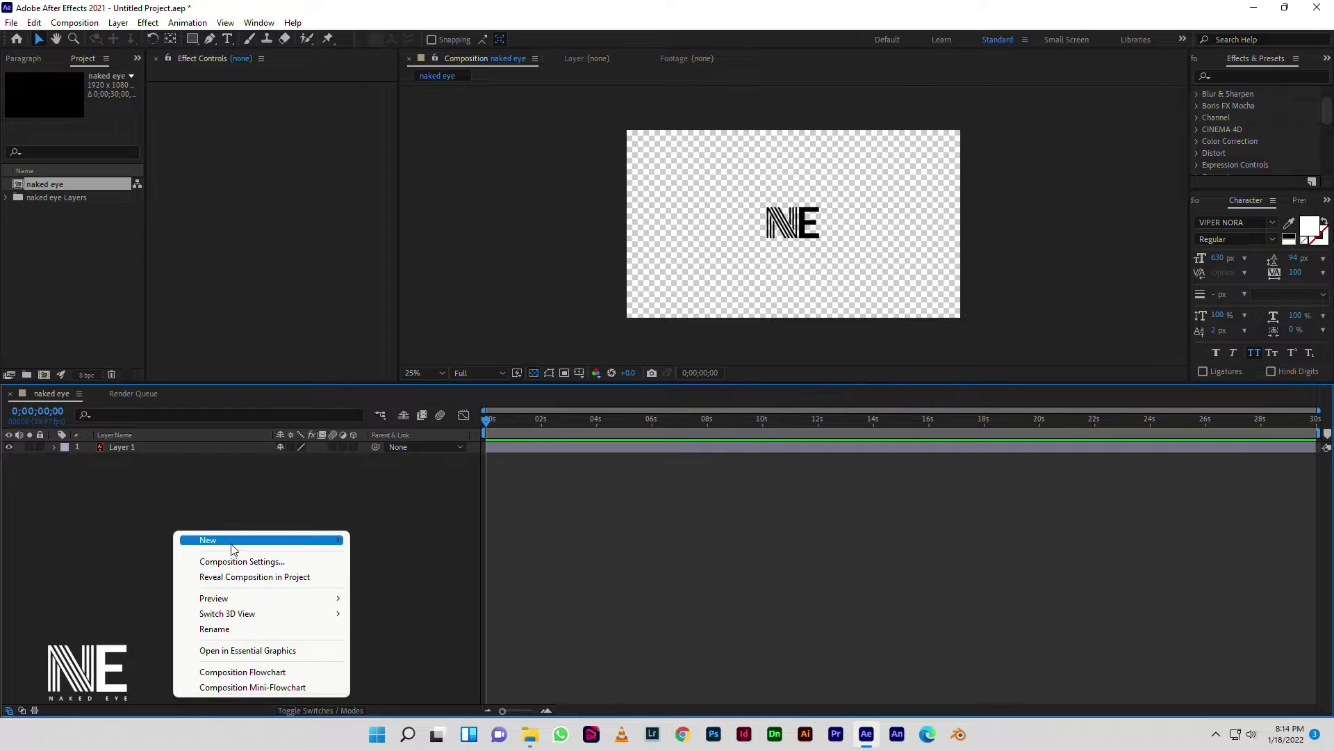
mouse_move(229, 538)
left_click(416, 574)
left_click(718, 491)
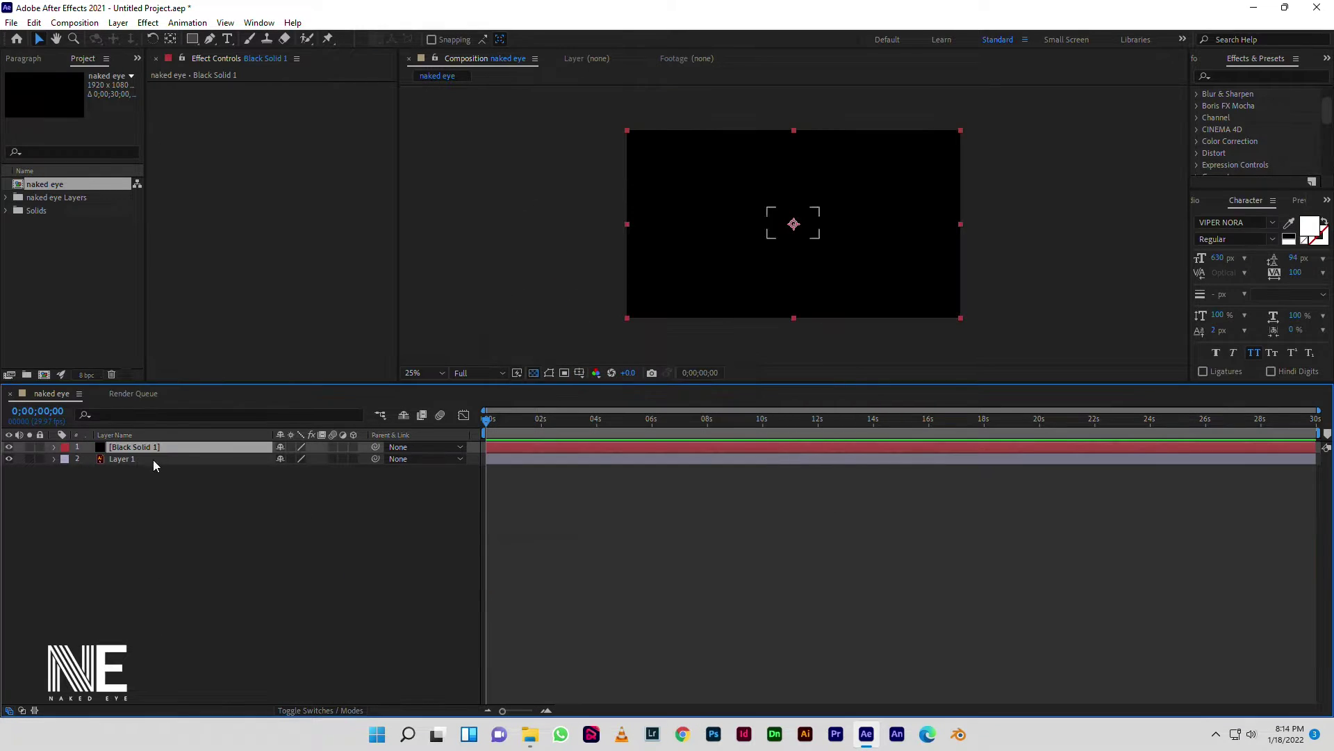
left_click_drag(153, 460, 164, 494)
left_click(164, 449)
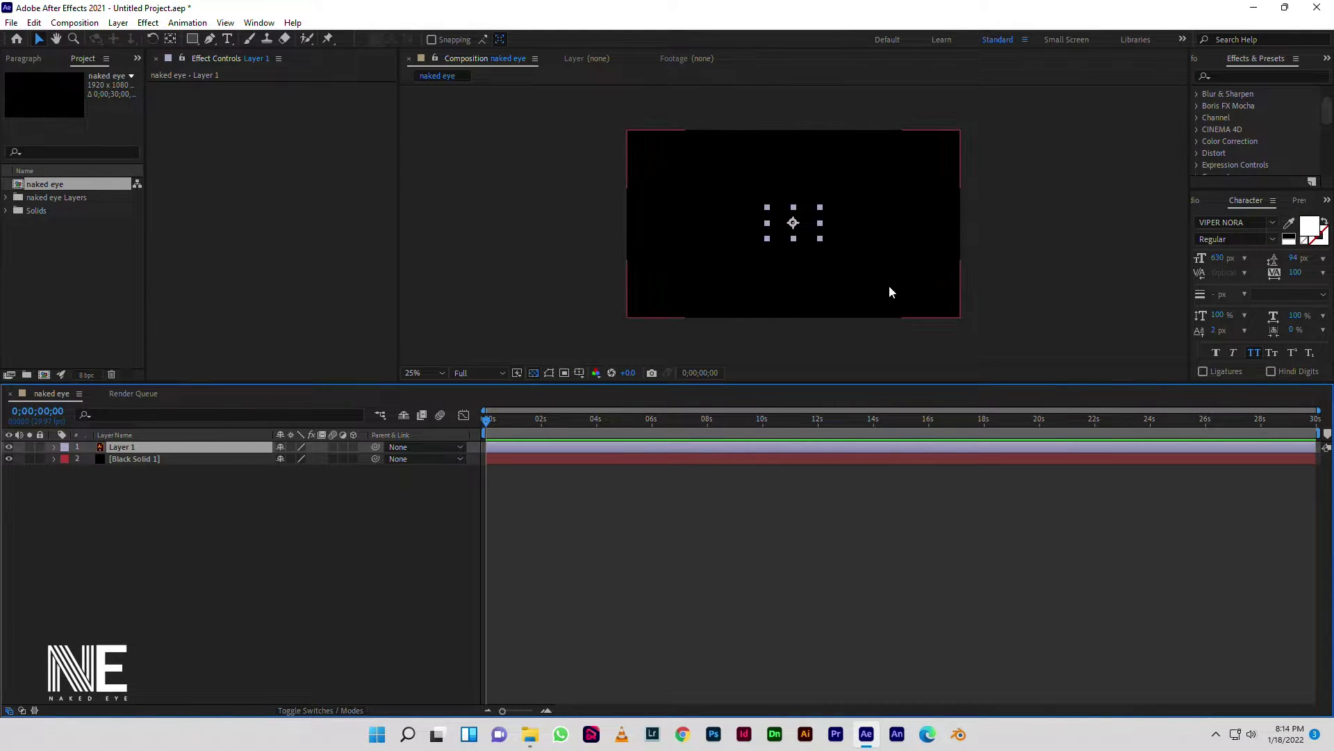
double_click(208, 460)
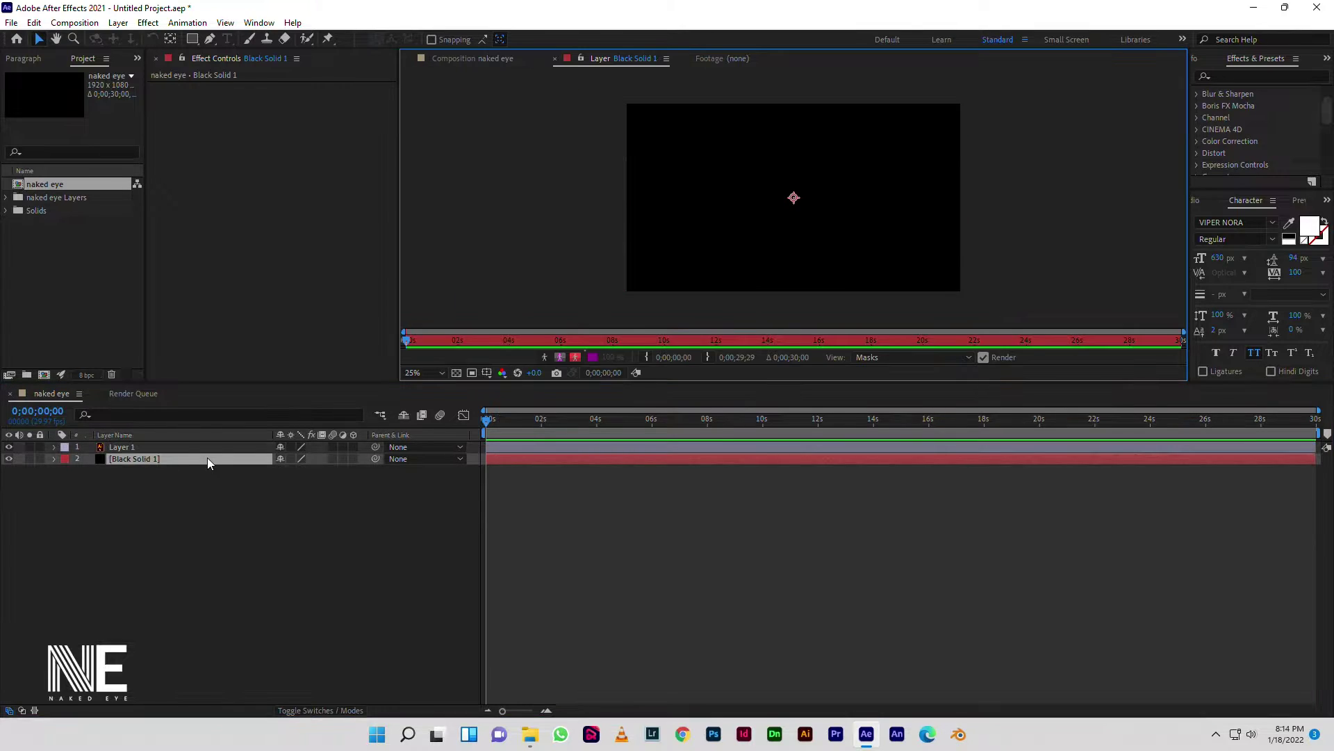
left_click(510, 60)
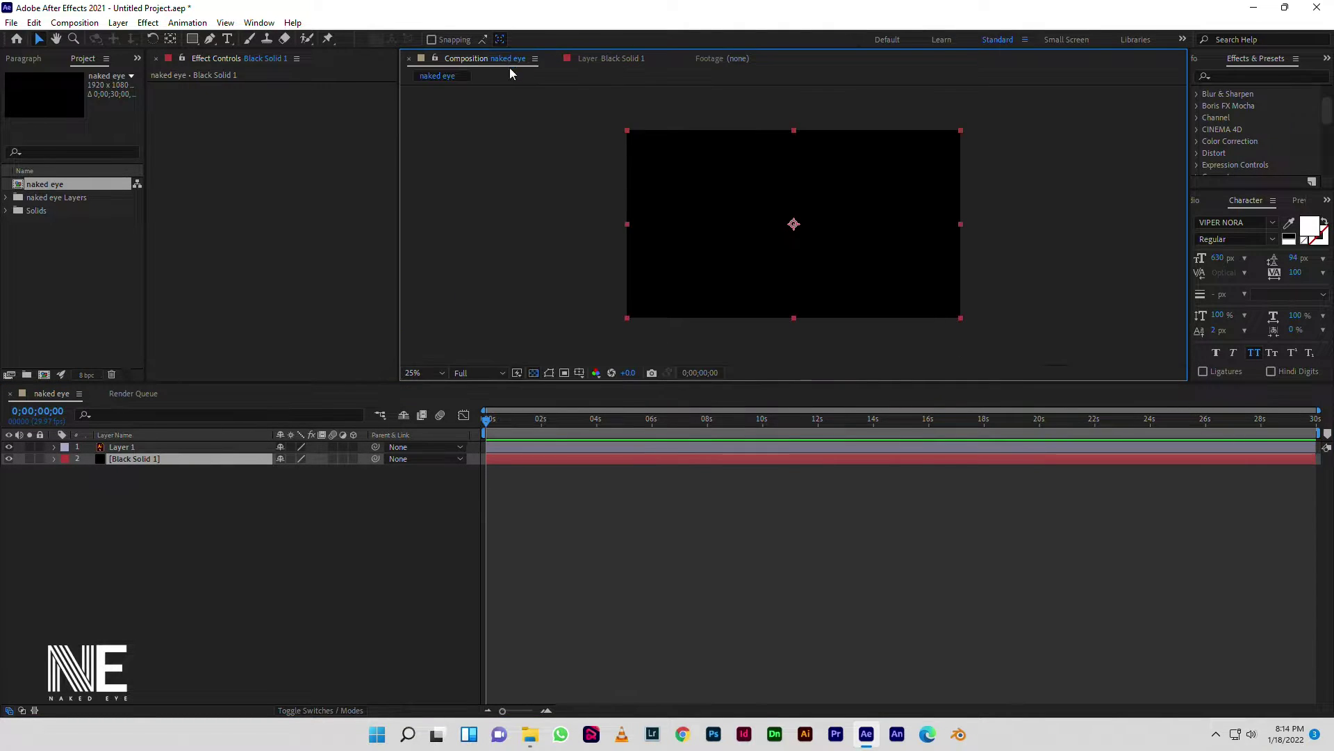
key("Delete")
- Create a white FFFFFF solid and place it beneath the logo layer
right_click(147, 511)
mouse_move(299, 520)
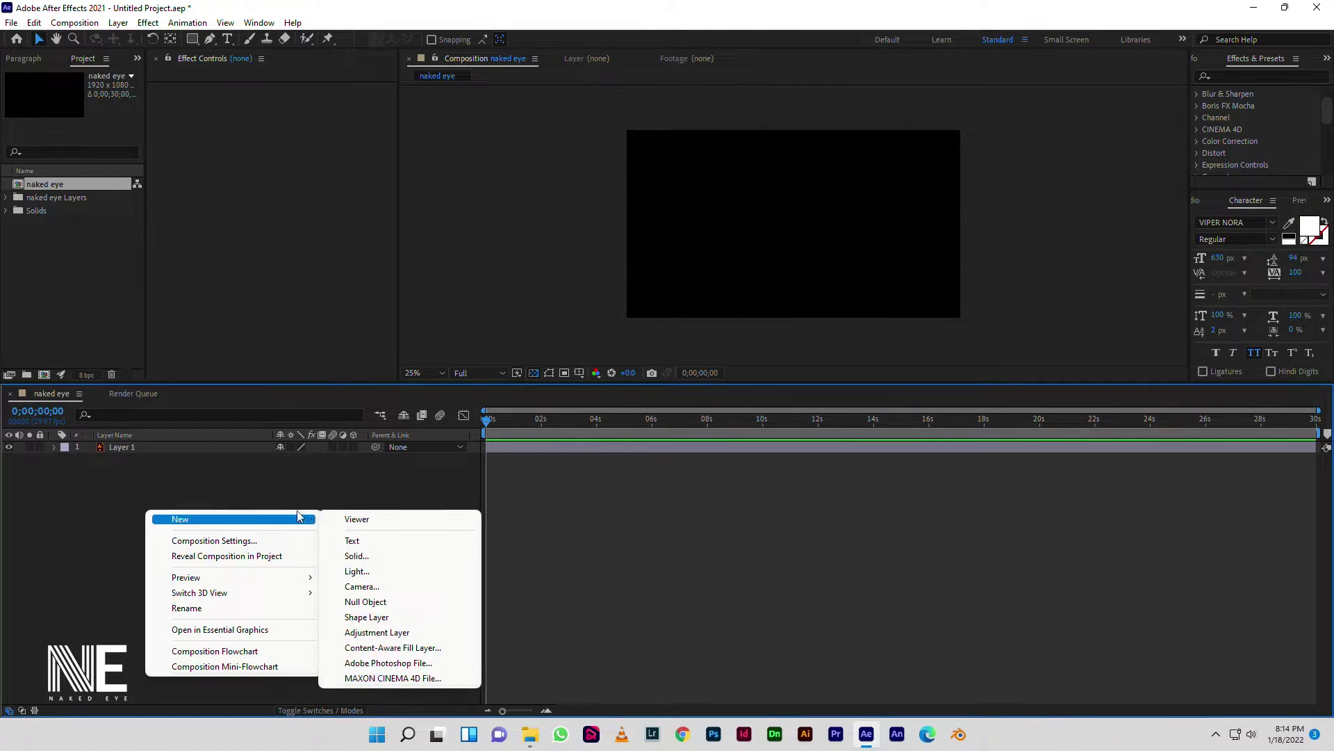
left_click(356, 556)
left_click(659, 452)
type("FFFFFF")
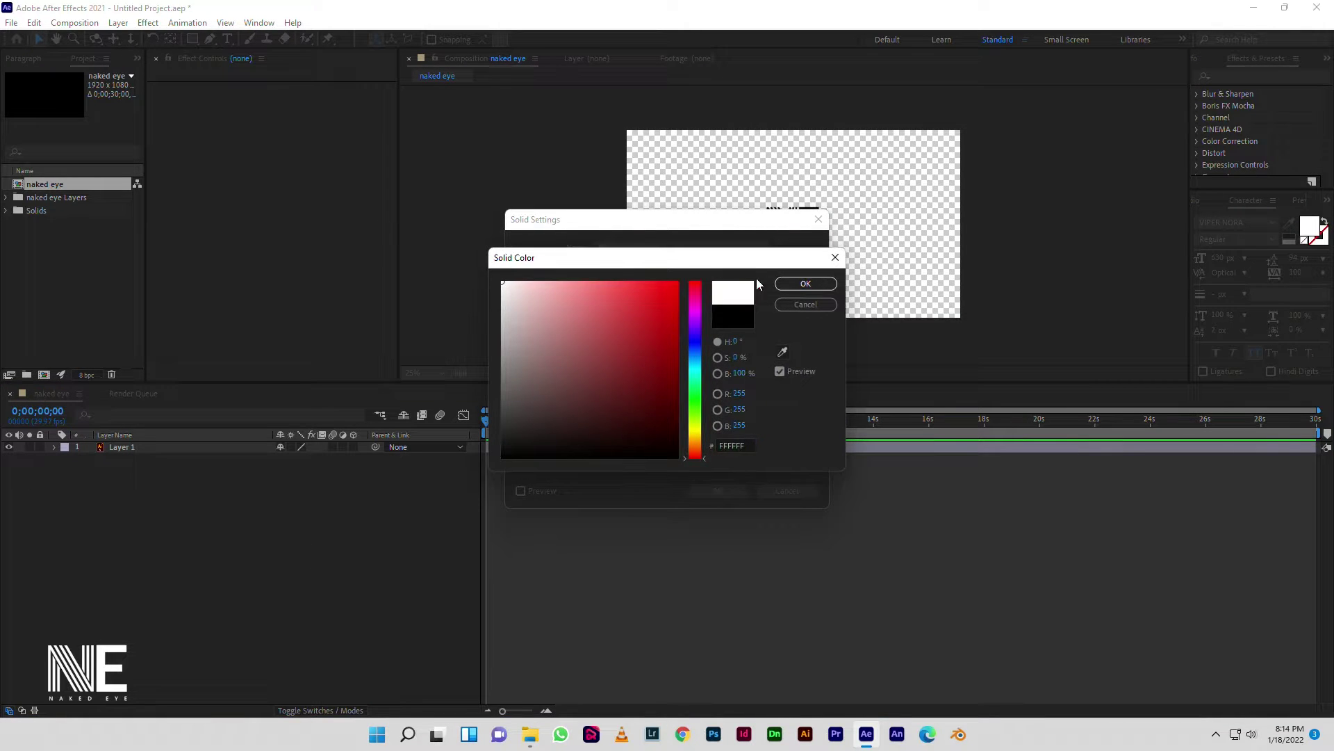
left_click(833, 296)
left_click(719, 489)
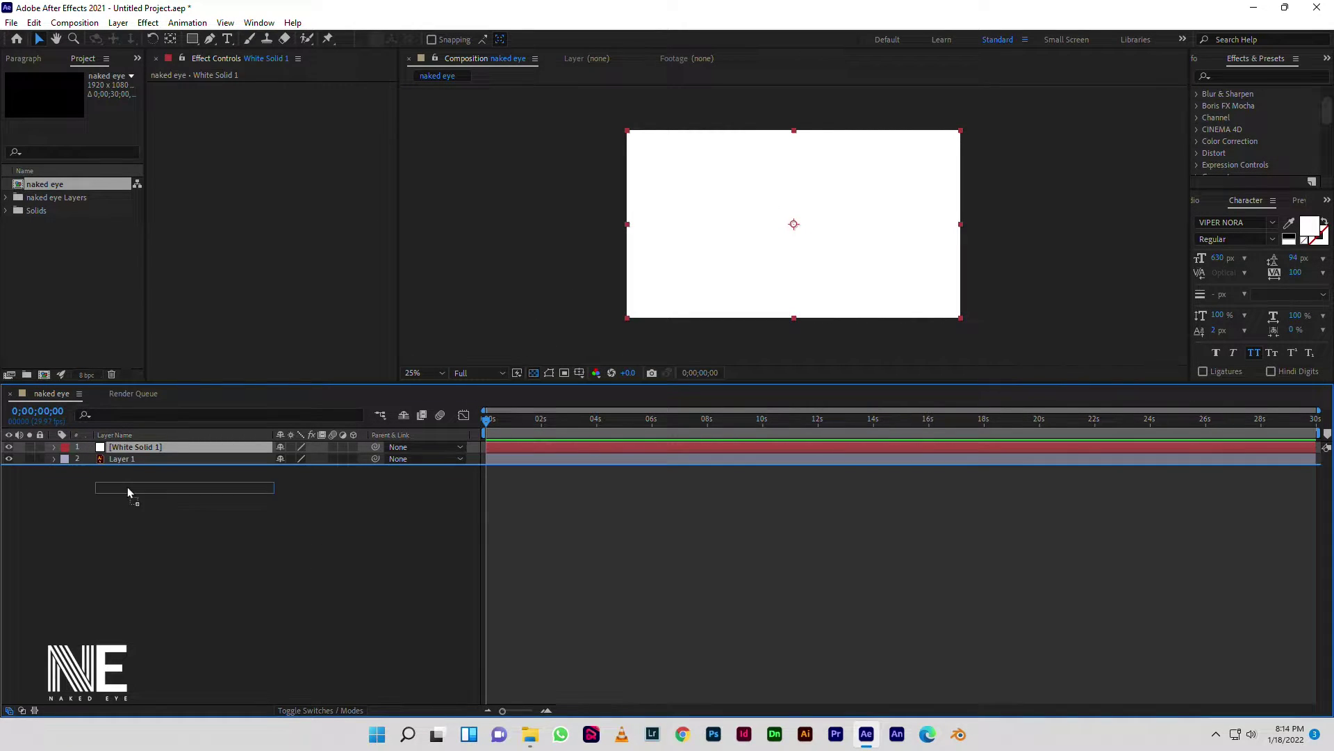
left_click_drag(82, 451, 127, 486)
- Select the logo layer and reveal its Transform properties for scaling
left_click(182, 448)
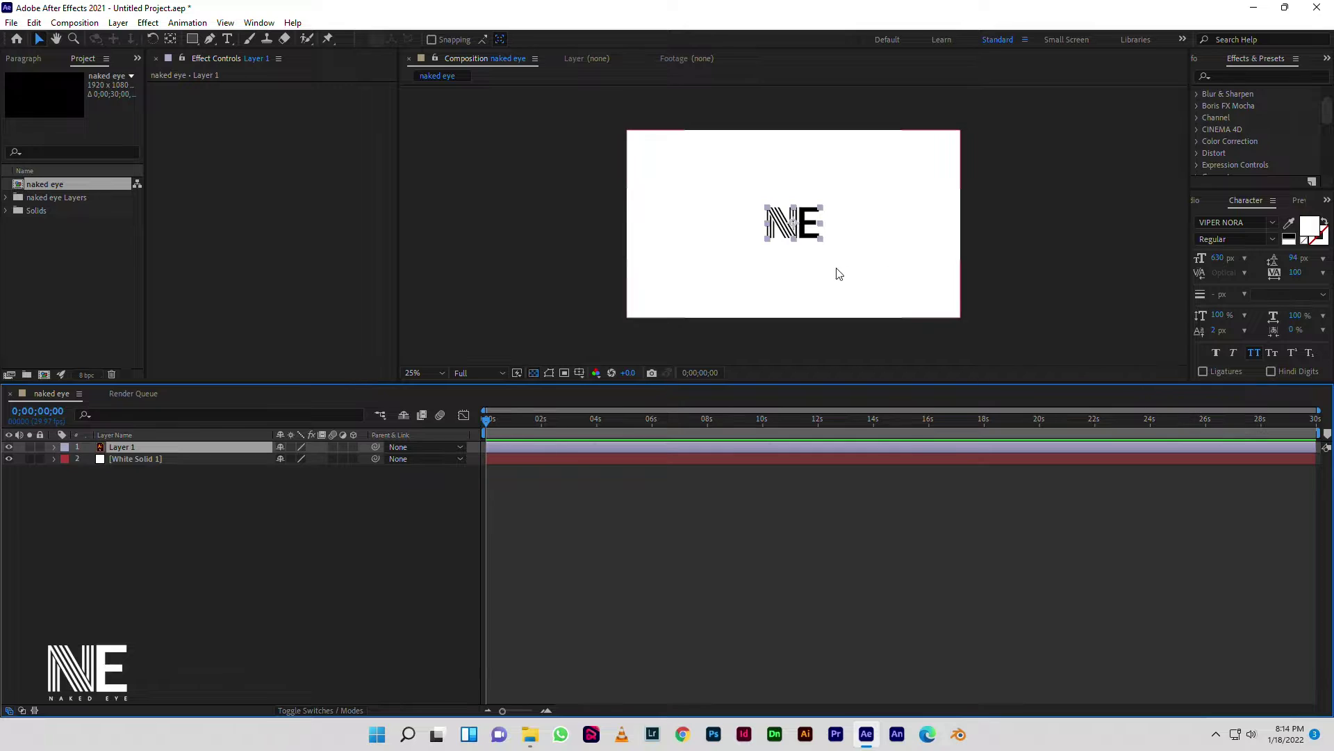
key("Return")
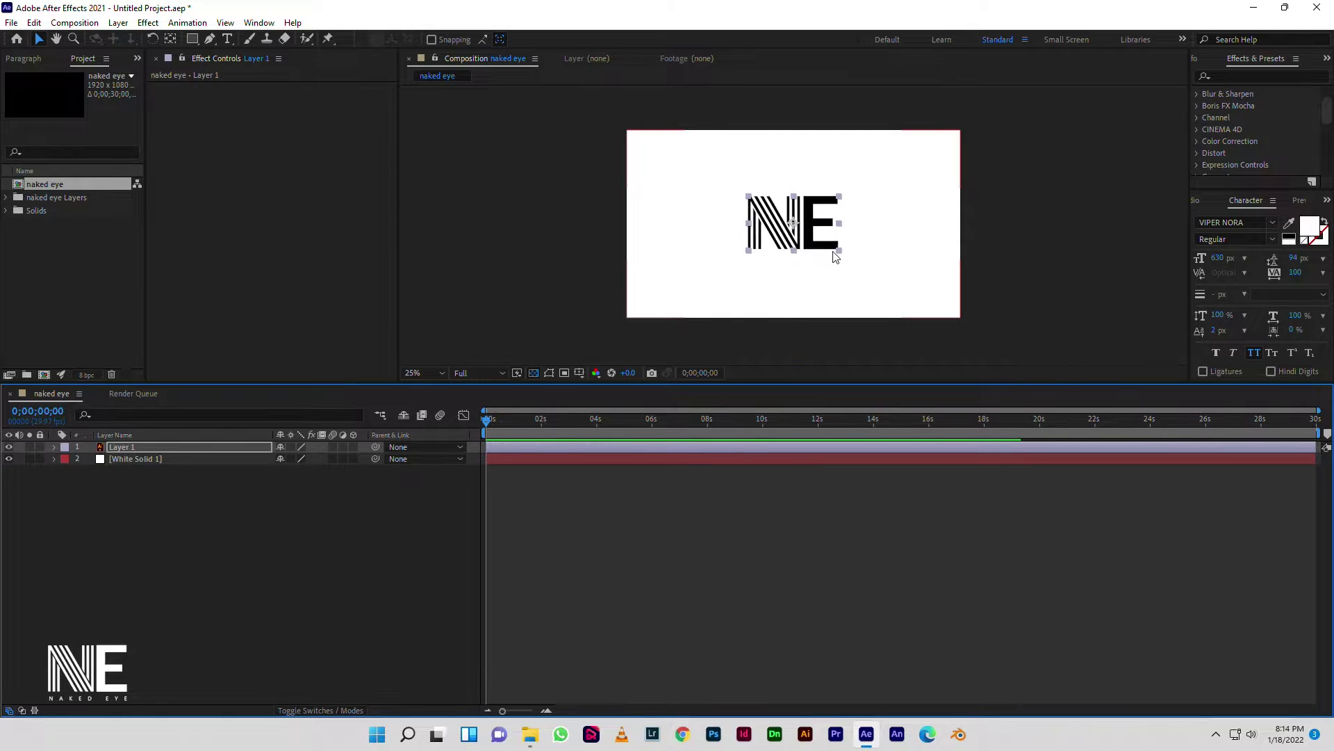
left_click(55, 447)
left_click(67, 459)
- Convert Layer 1 into a Layer 1 Outlines shape layer using Create Shapes from Vector Layer
left_click(66, 459)
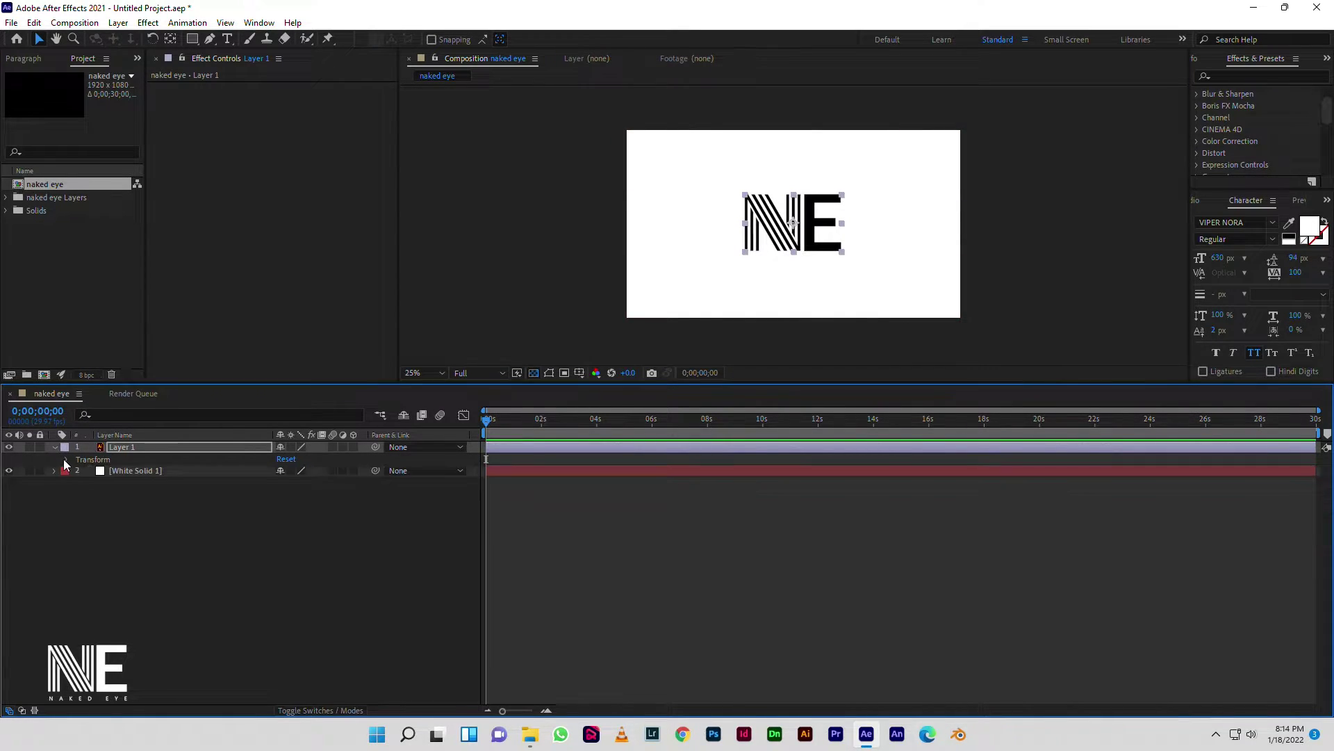
right_click(157, 445)
mouse_move(285, 328)
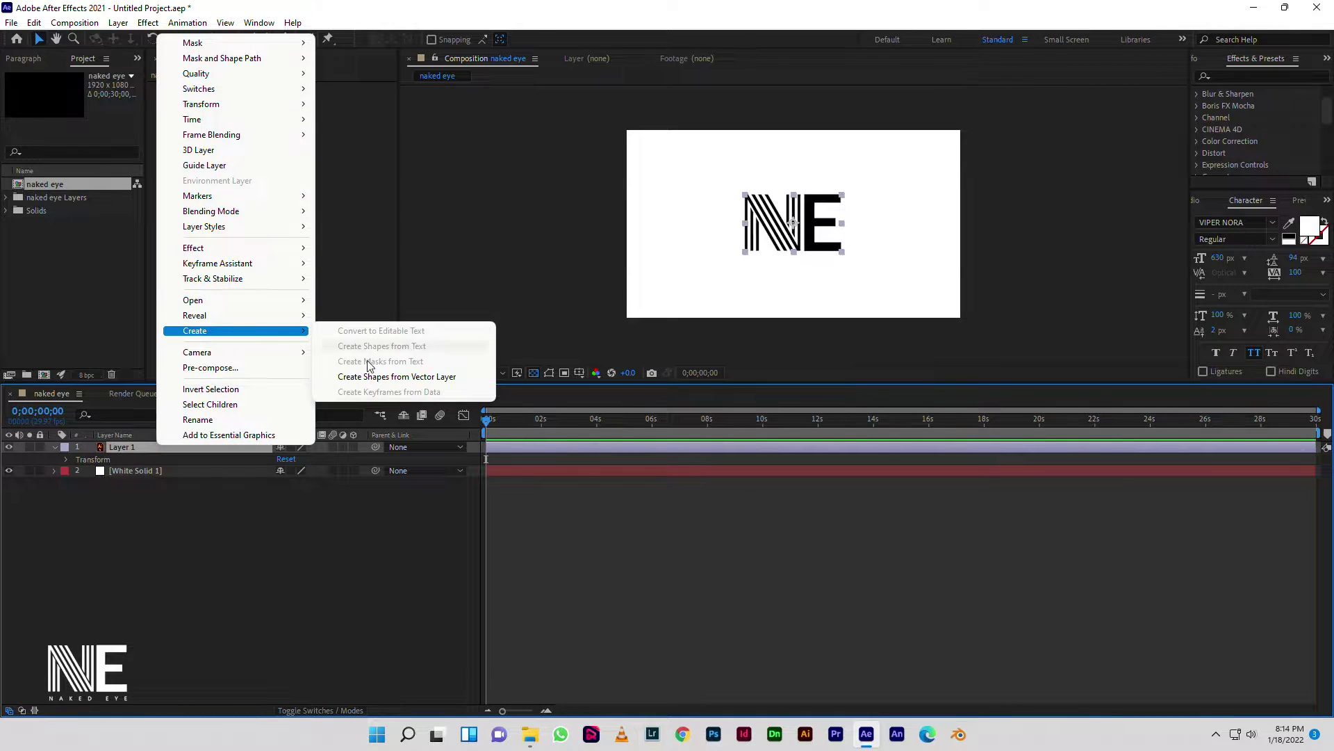
left_click(367, 374)
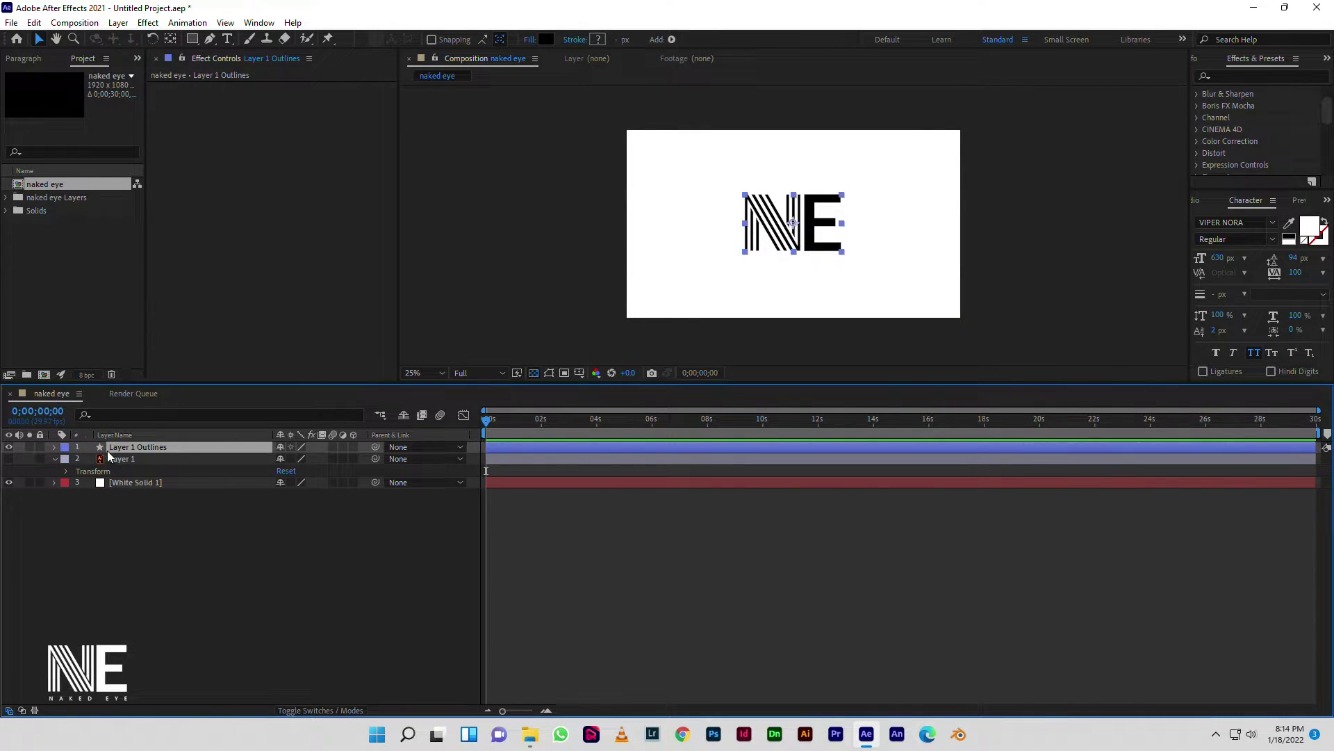
- Add a Trim Paths operator to the Layer 1 Outlines contents
left_click(54, 448)
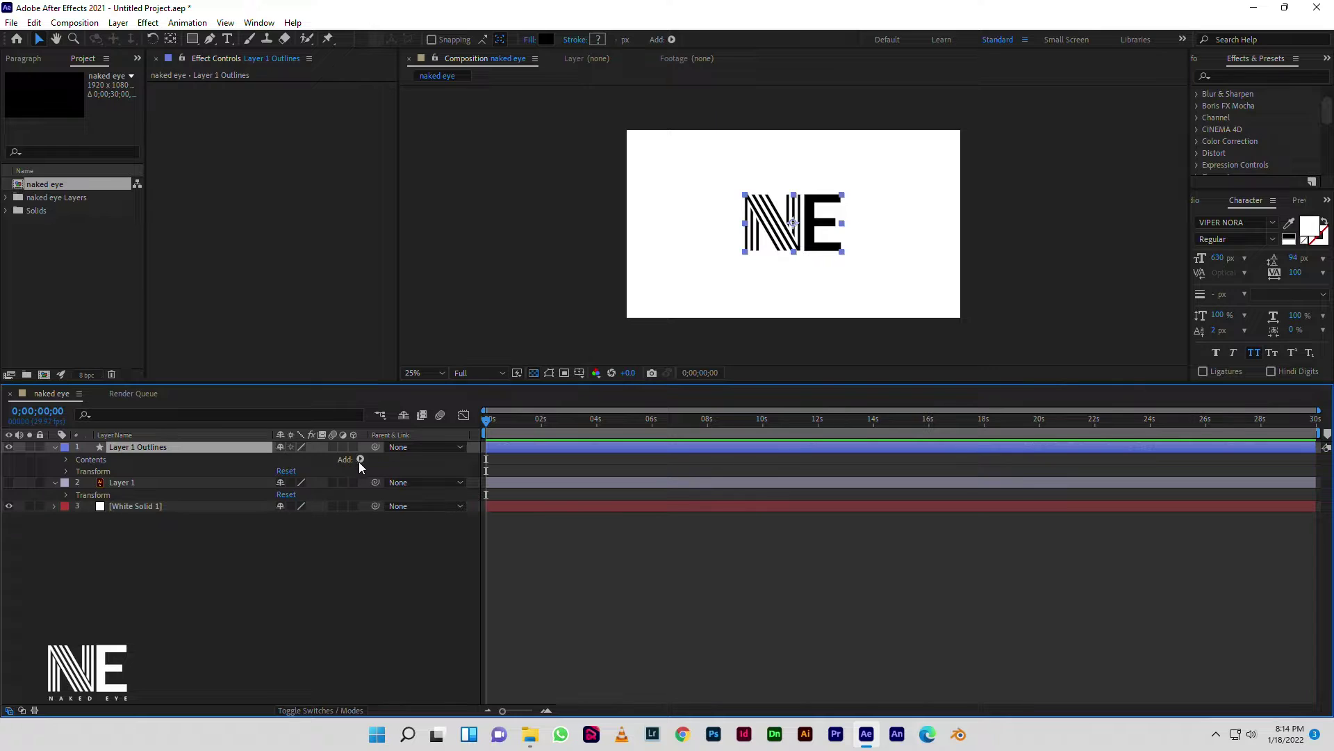
left_click(359, 459)
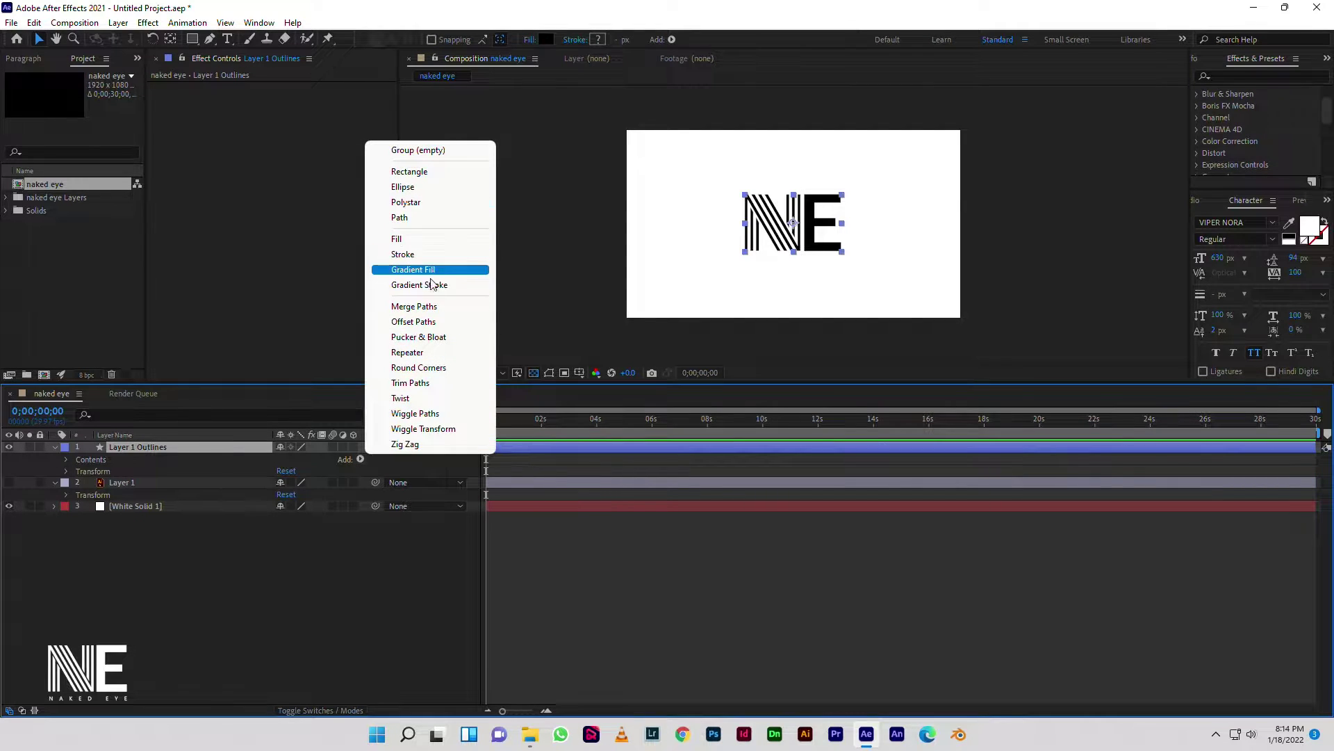
left_click(431, 384)
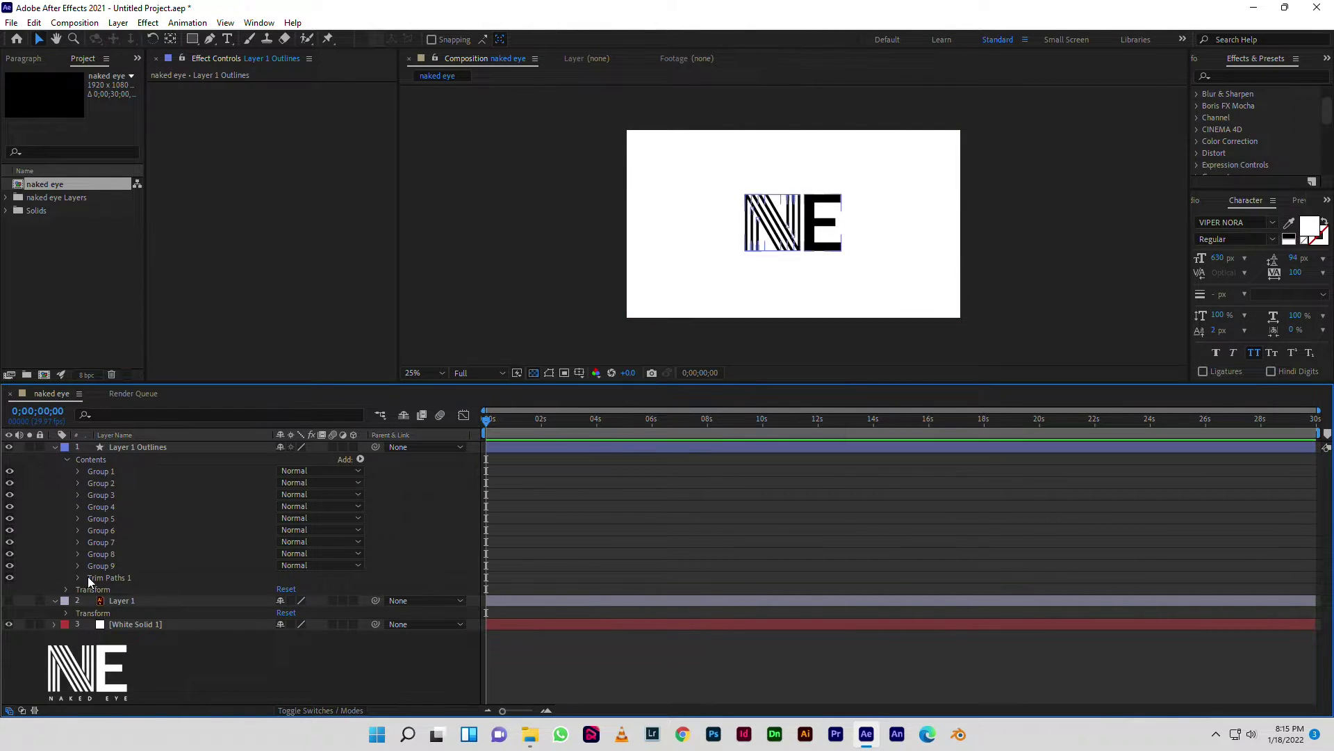
- Test Trim Paths Start and set Trim Multiple Shapes to Individually
left_click(77, 578)
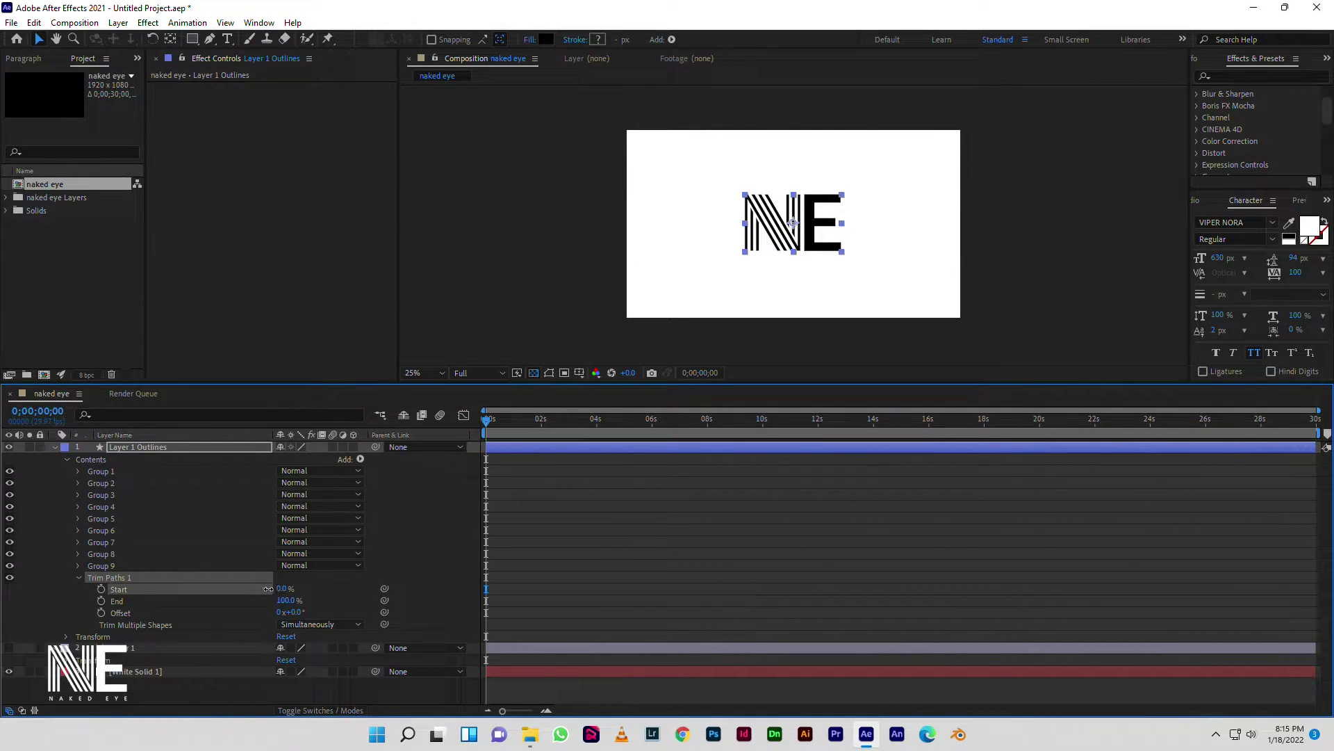
mouse_move(282, 589)
left_mouse_down()
mouse_move(330, 588)
mouse_move(127, 589)
left_mouse_up()
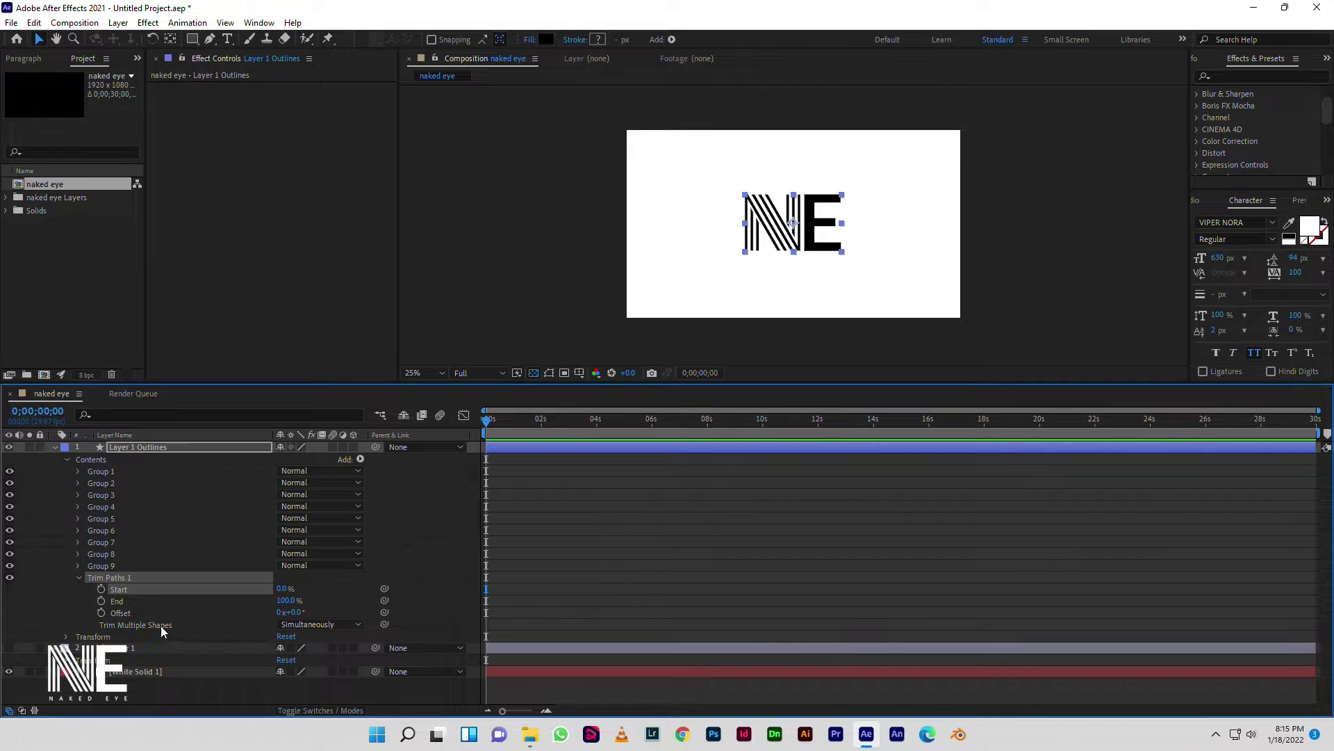
left_click(325, 624)
left_click(327, 654)
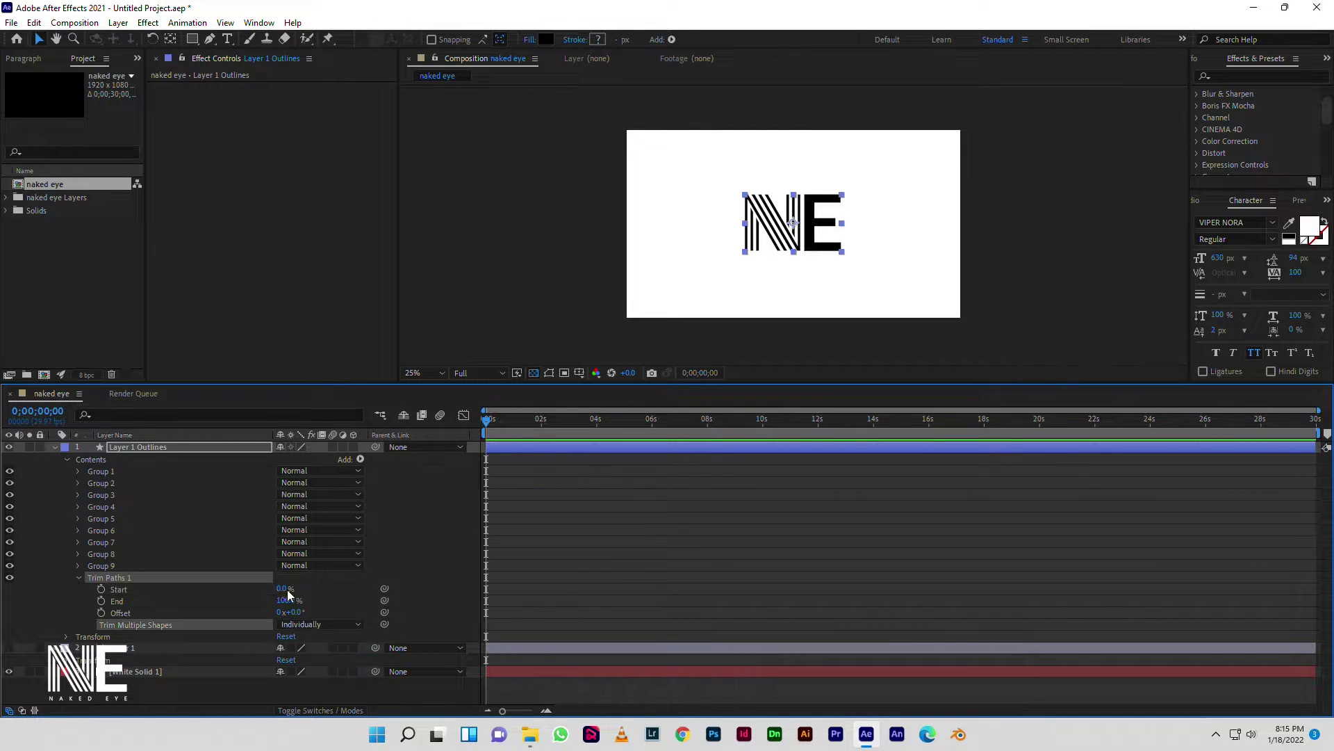
left_click_drag(284, 588, 280, 590)
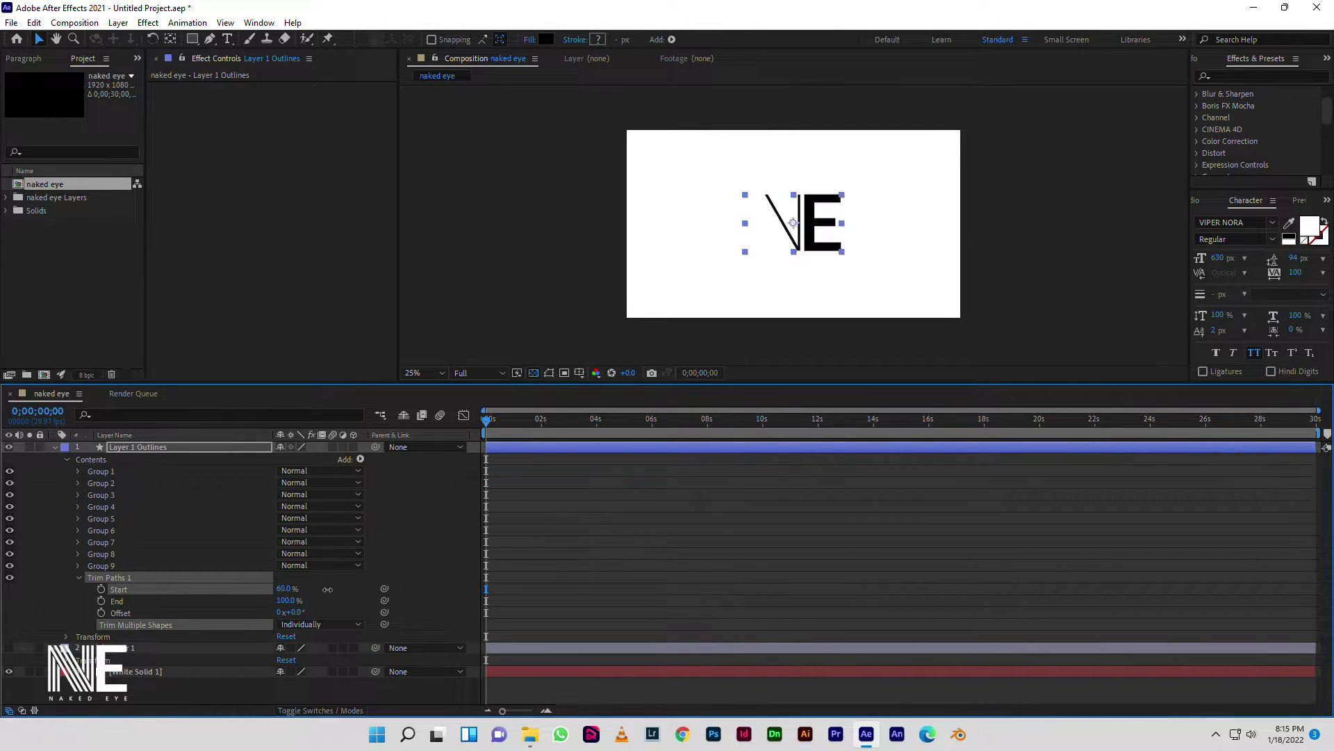
- Keyframe Trim Paths Start and End at 50% at the first frame
left_click(101, 600)
type("50")
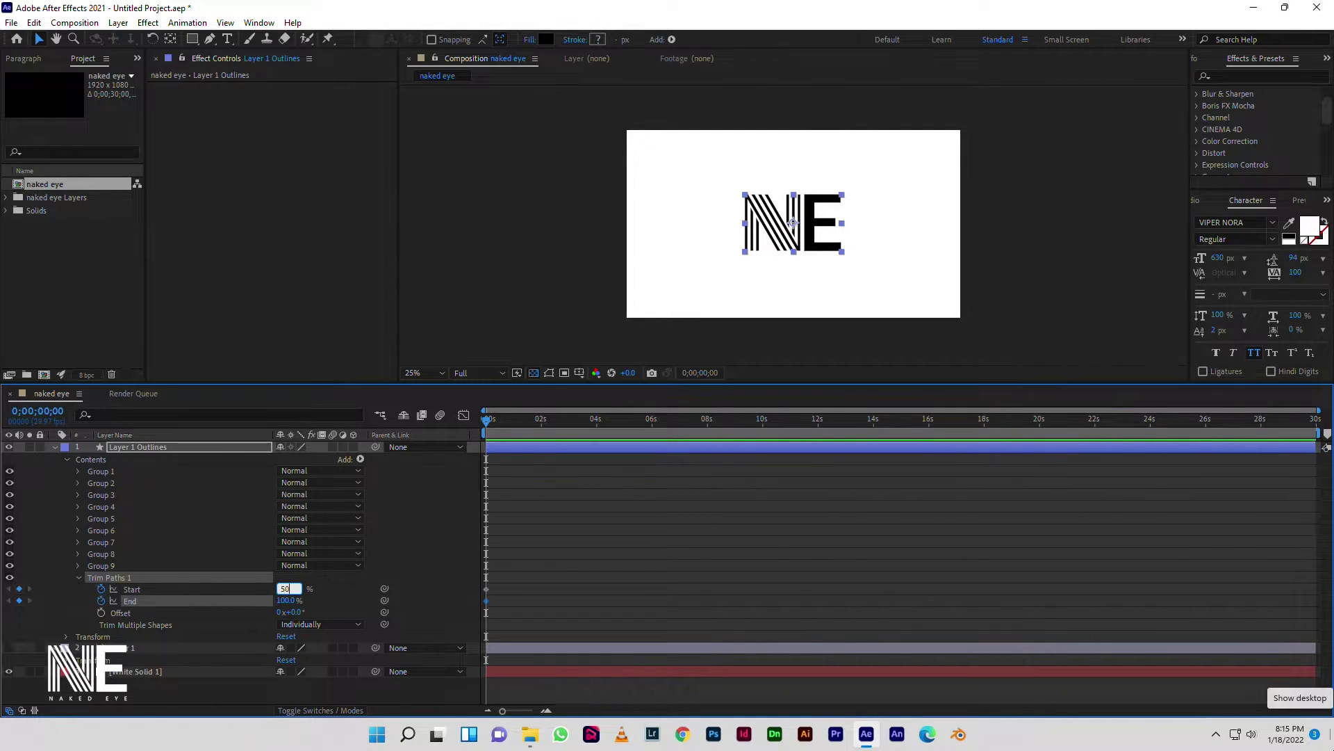
key("Return")
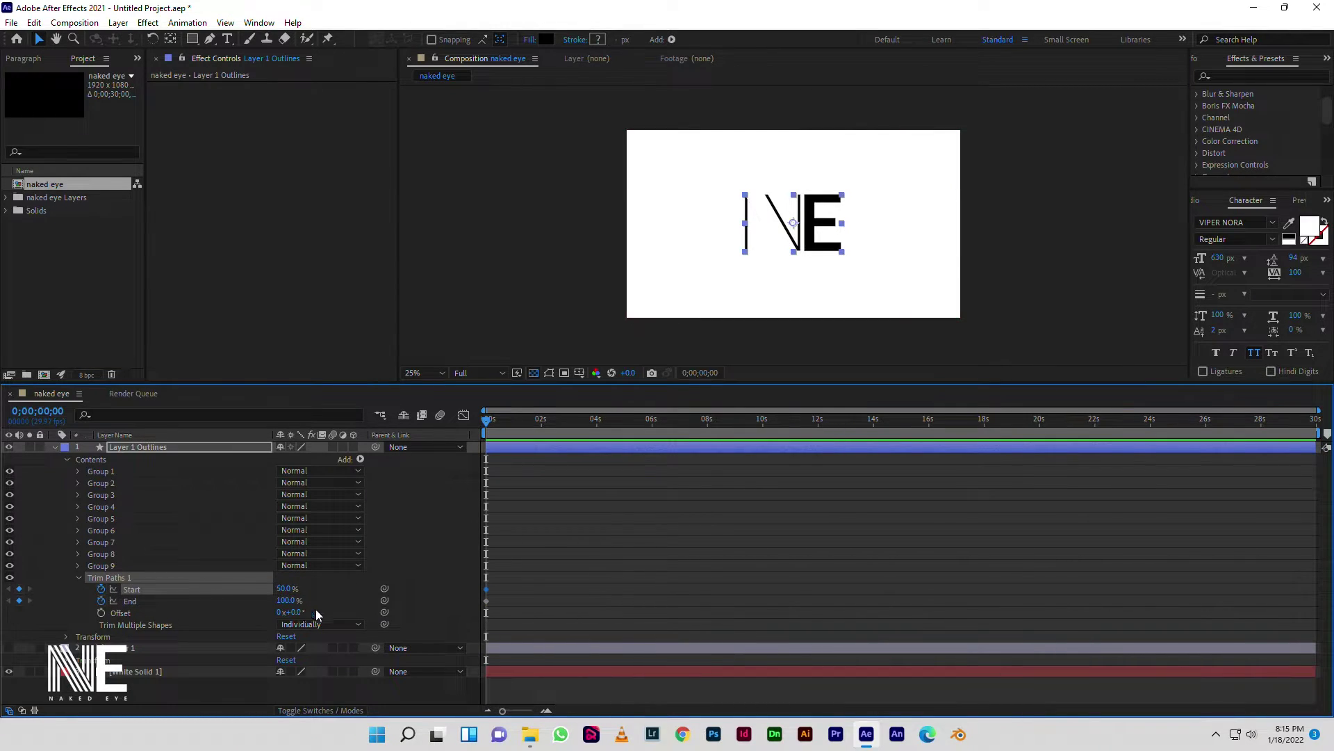
left_click(285, 600)
type("50")
key("Return")
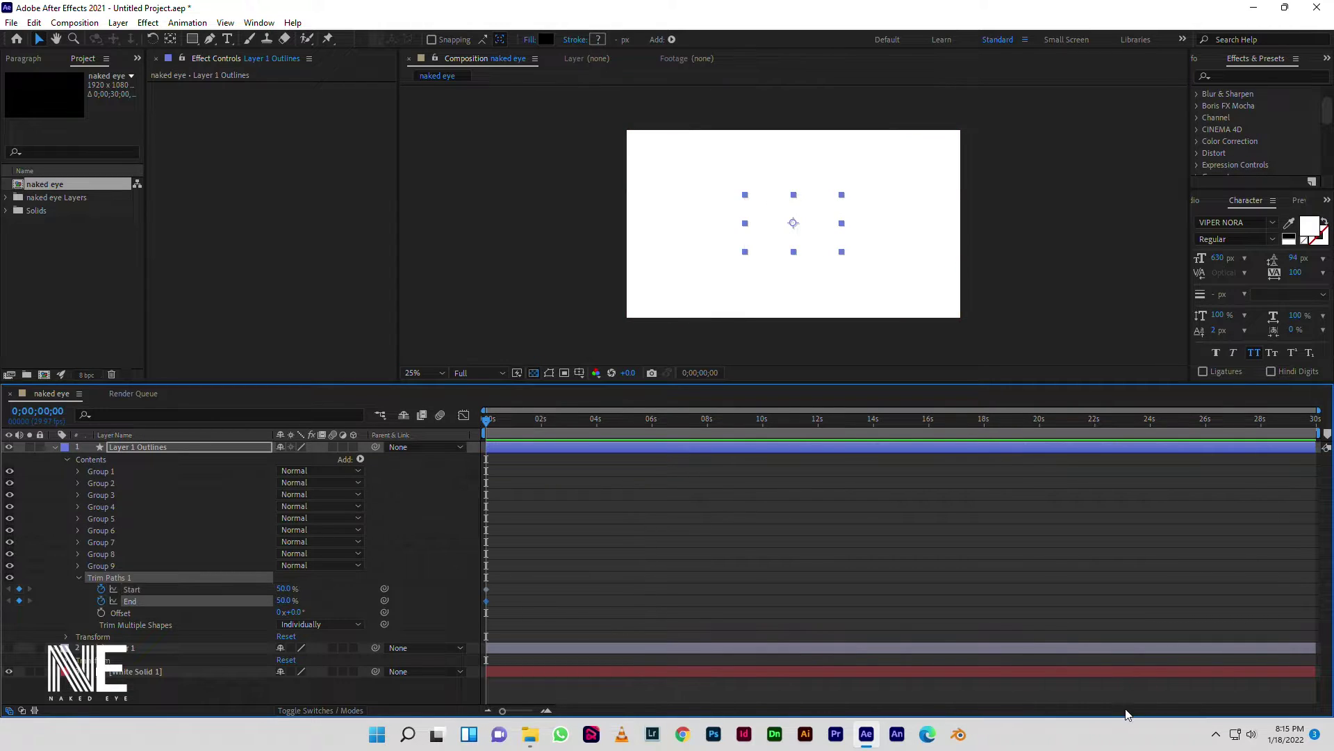
- At about two seconds, keyframe Start at 0% and End at 100%
left_click_drag(485, 425, 548, 421)
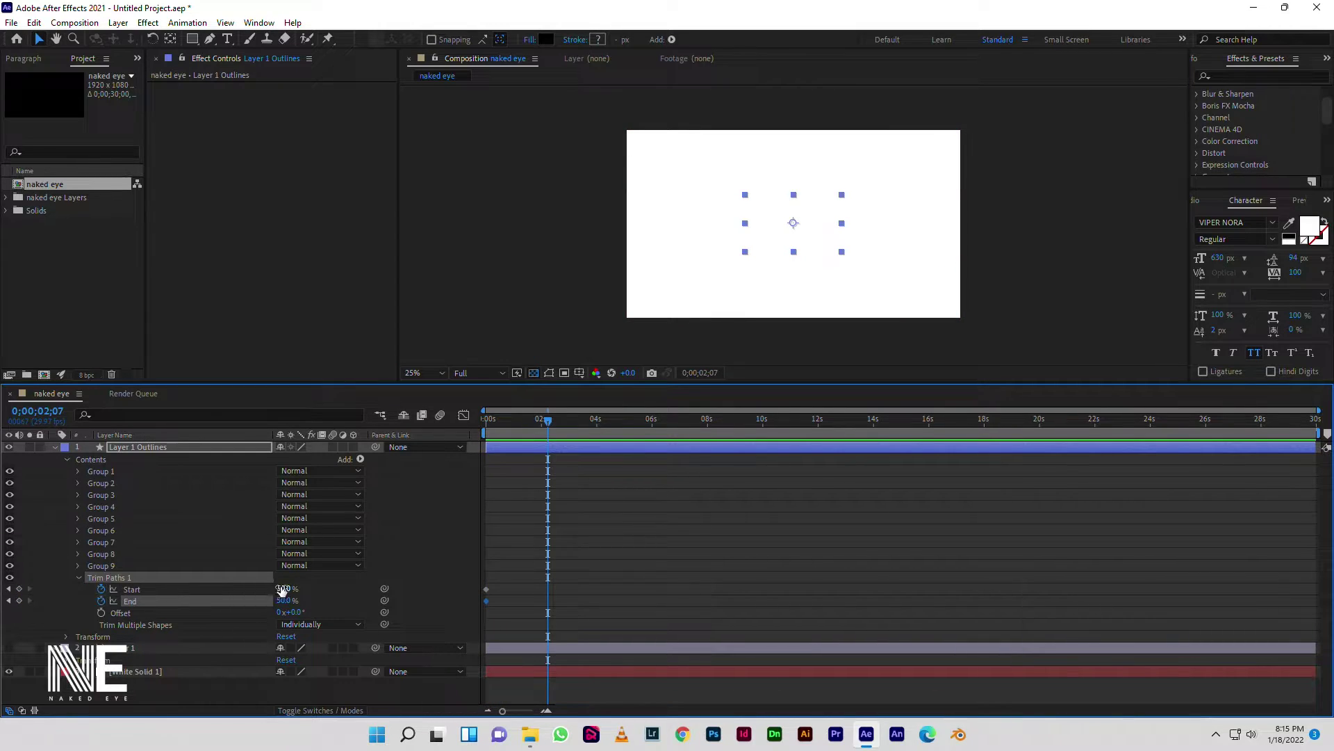
left_click(282, 590)
type("0")
key("Return")
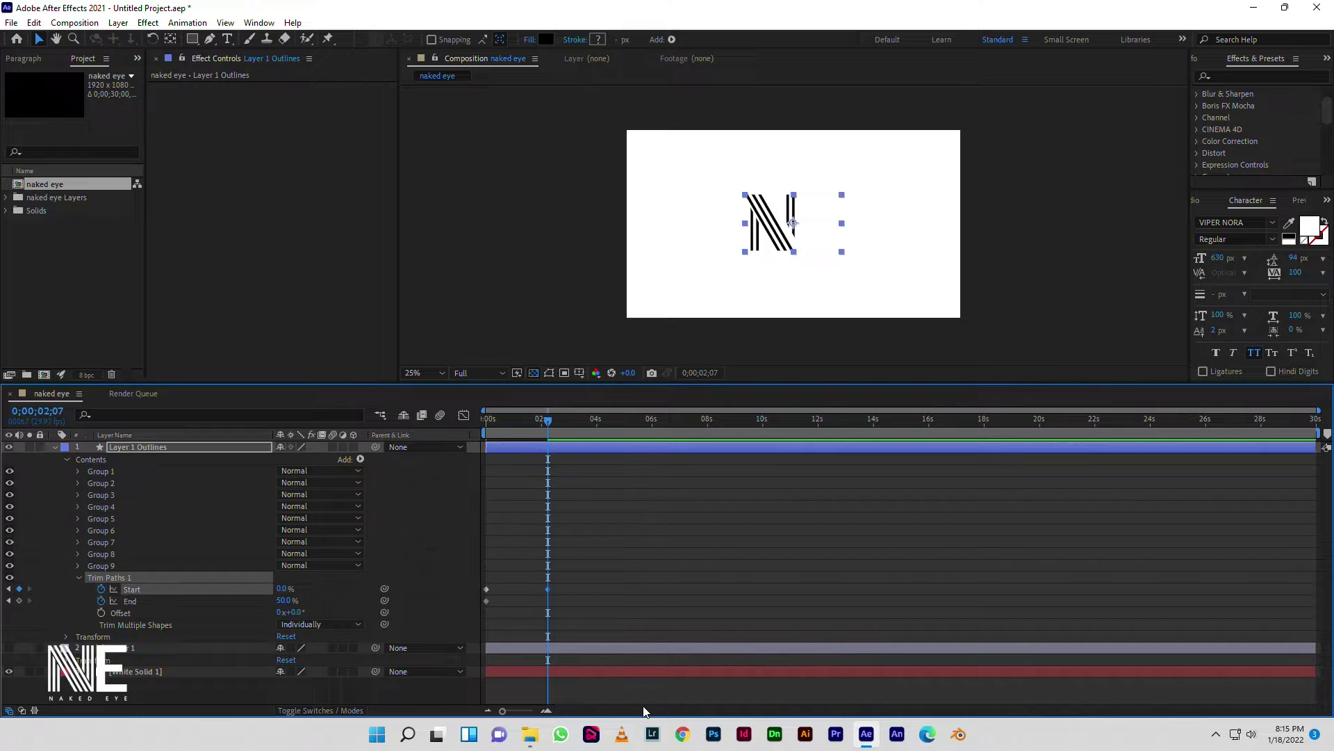
left_click(280, 601)
type("100")
key("Return")
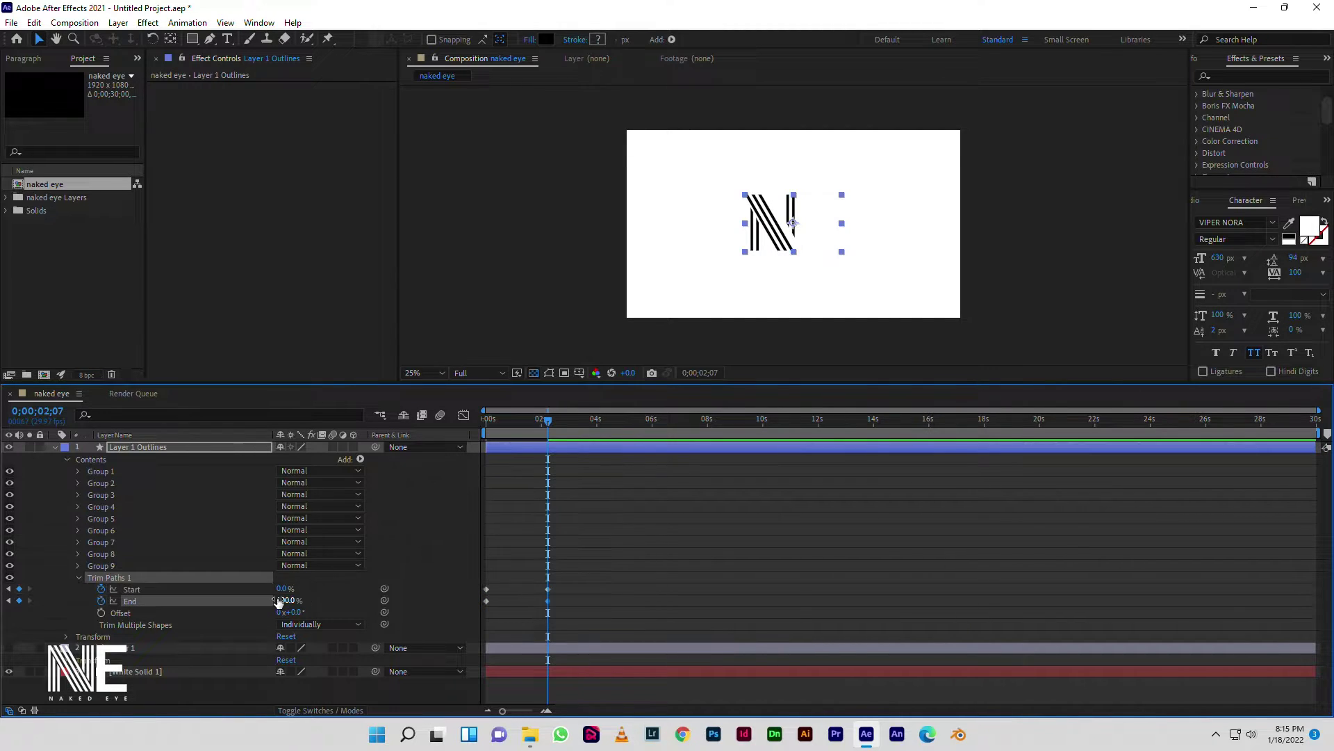
- Preview the logo drawing in from the first frame
left_click_drag(554, 415, 469, 432)
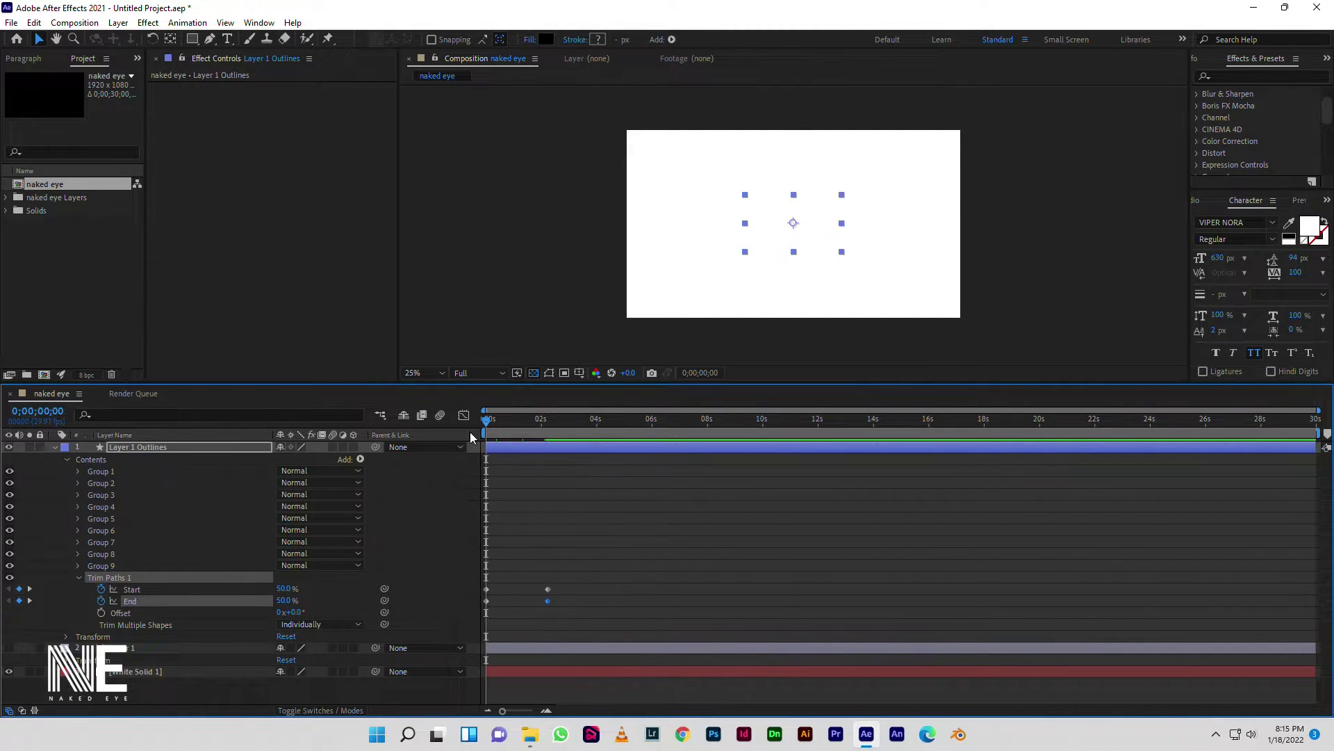
key("space")
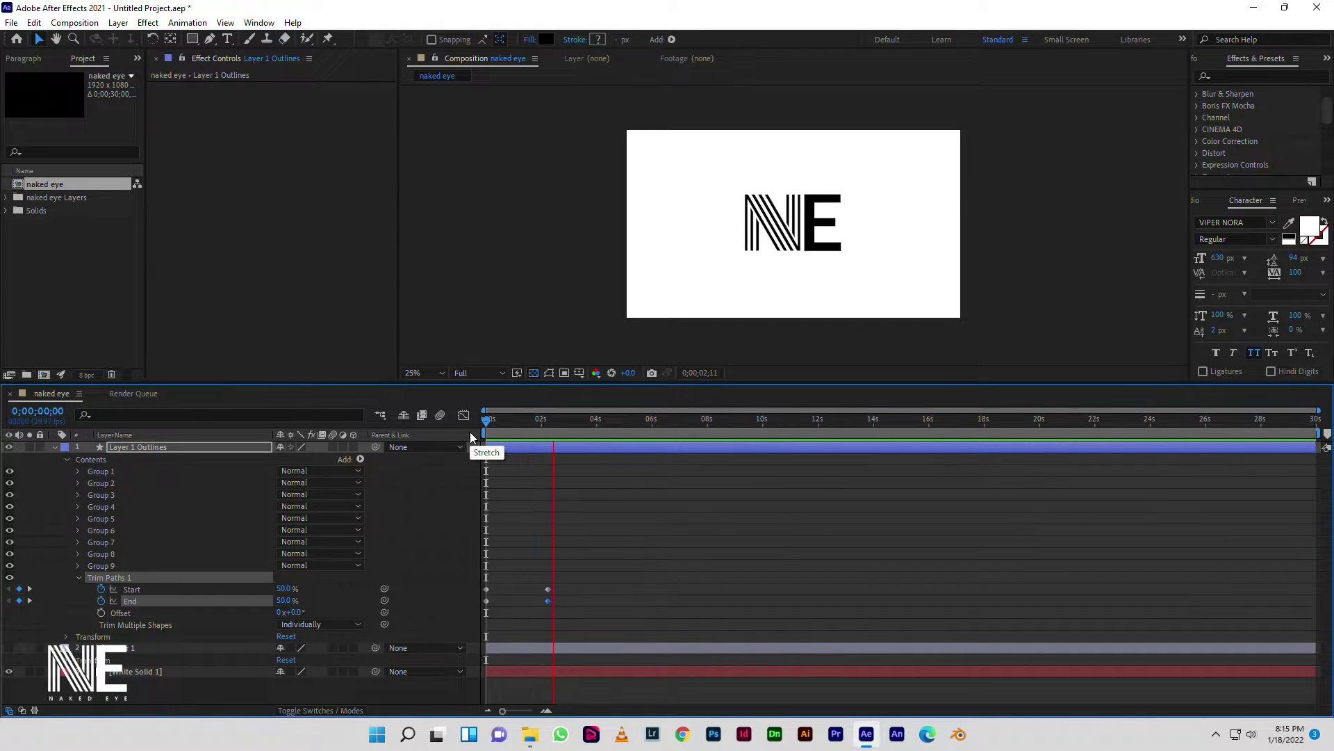
key("space")
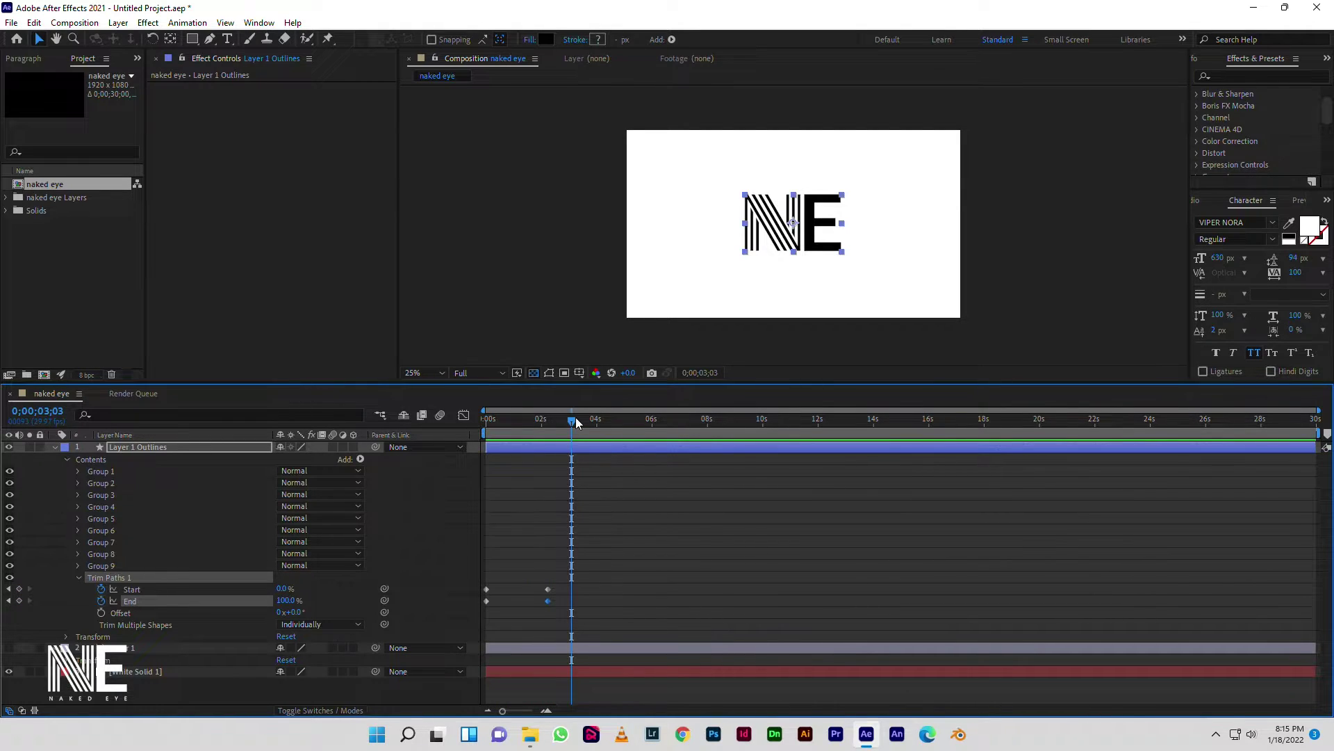
left_click_drag(576, 417, 471, 432)
- Remove the Start and End keyframes, leaving Start 0% and End 100%
left_click(101, 590)
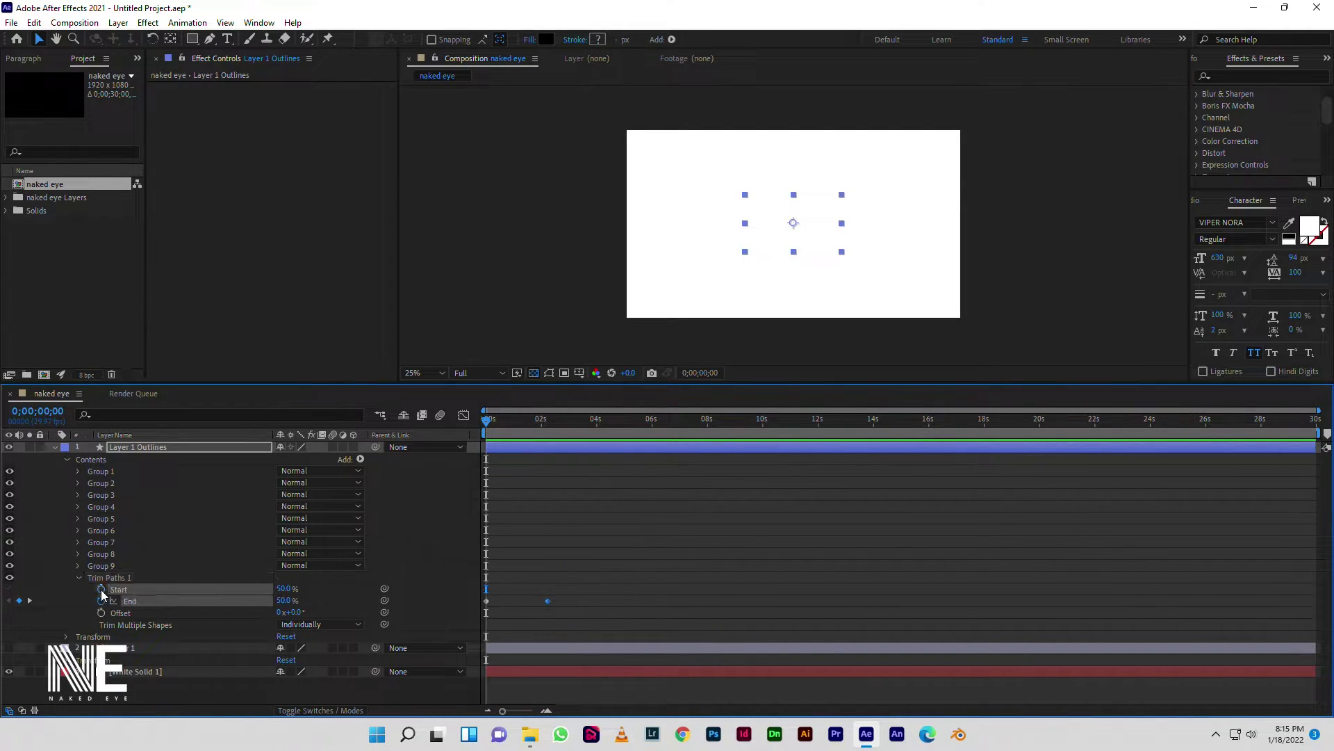
left_click(101, 601)
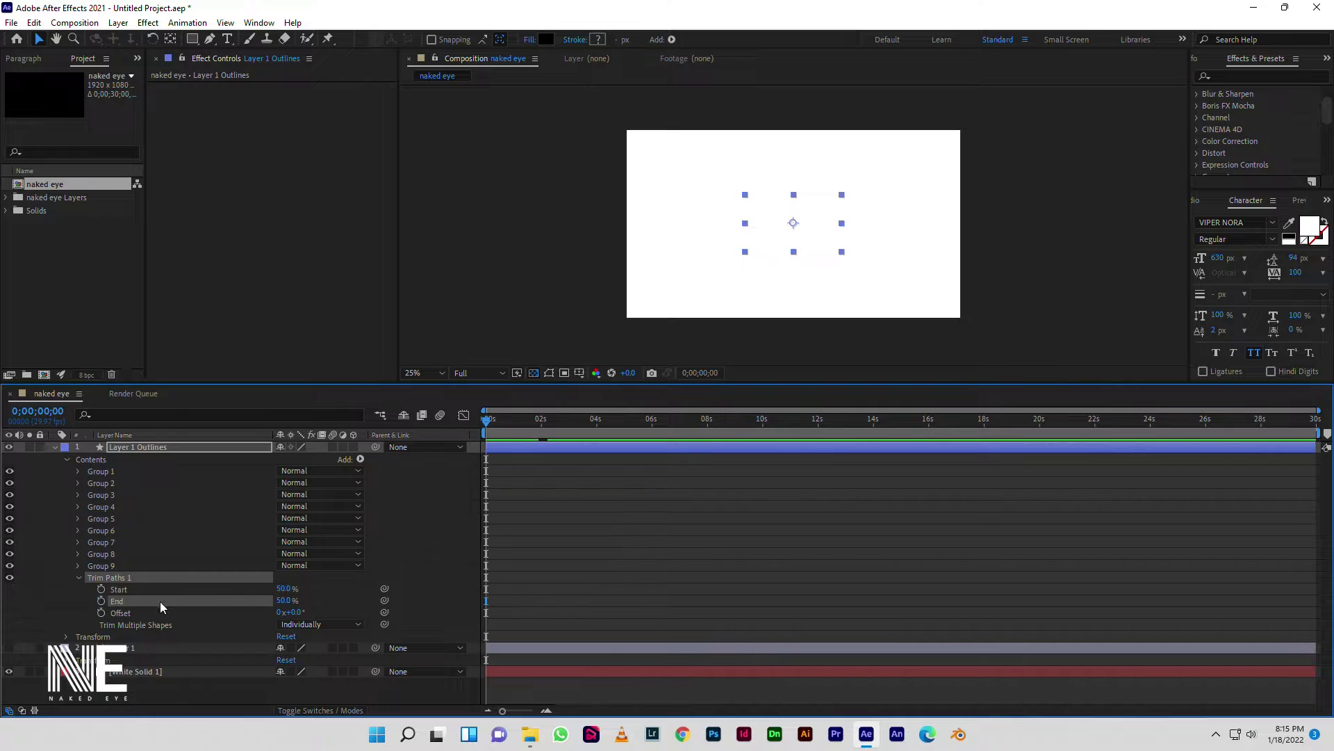
left_click(165, 449)
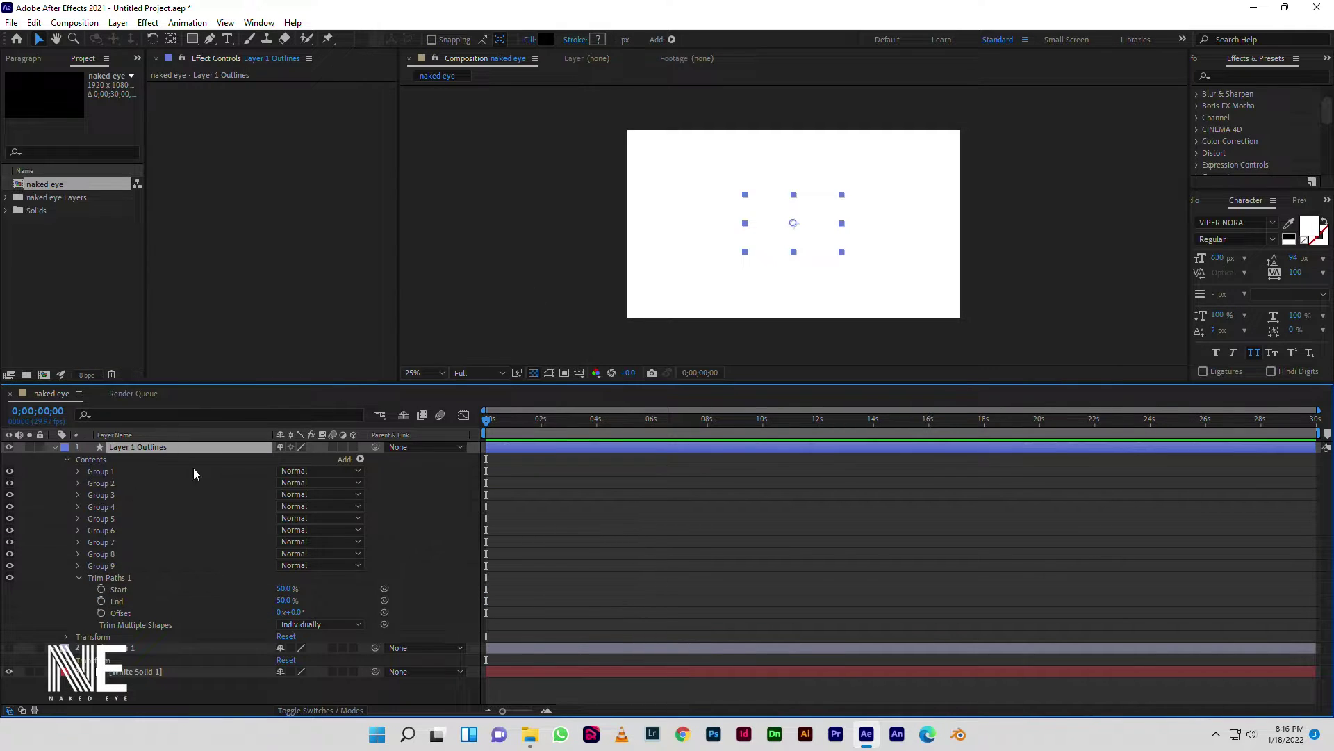
left_click(284, 591)
type("0")
key("Return")
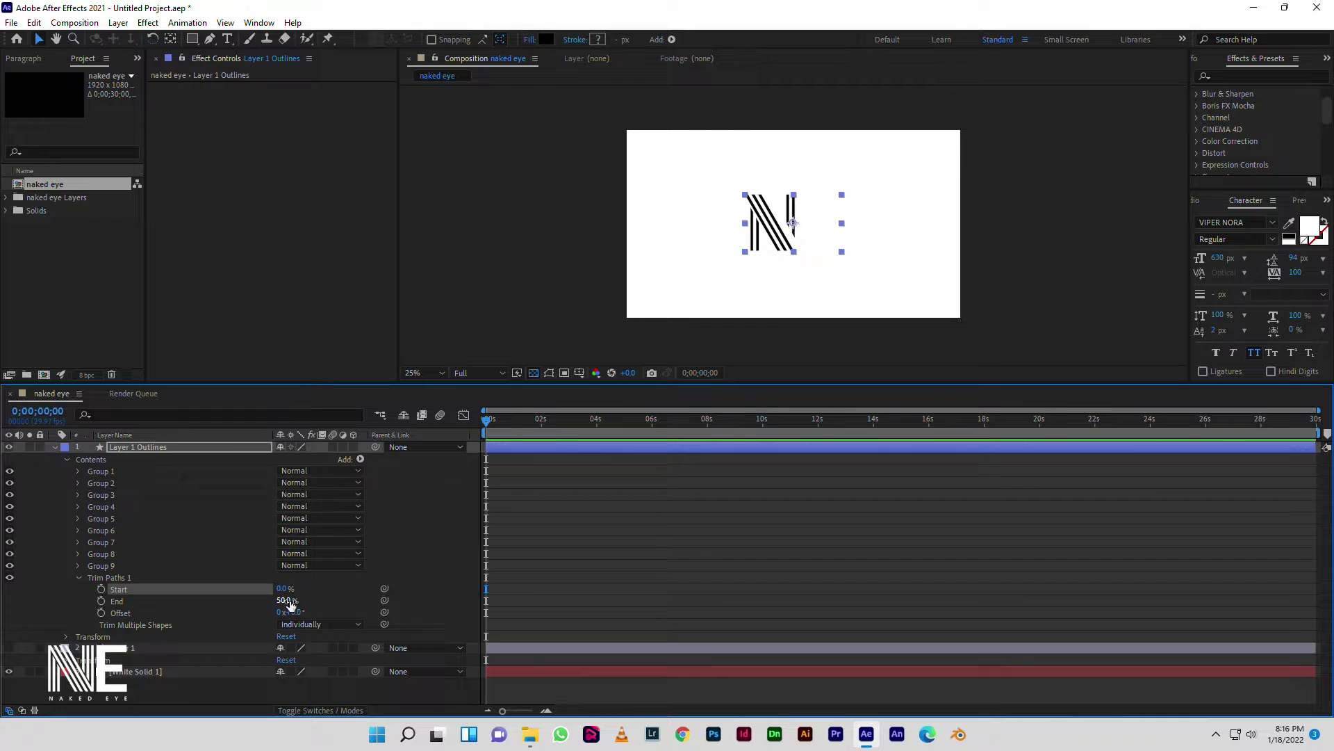
key("Return")
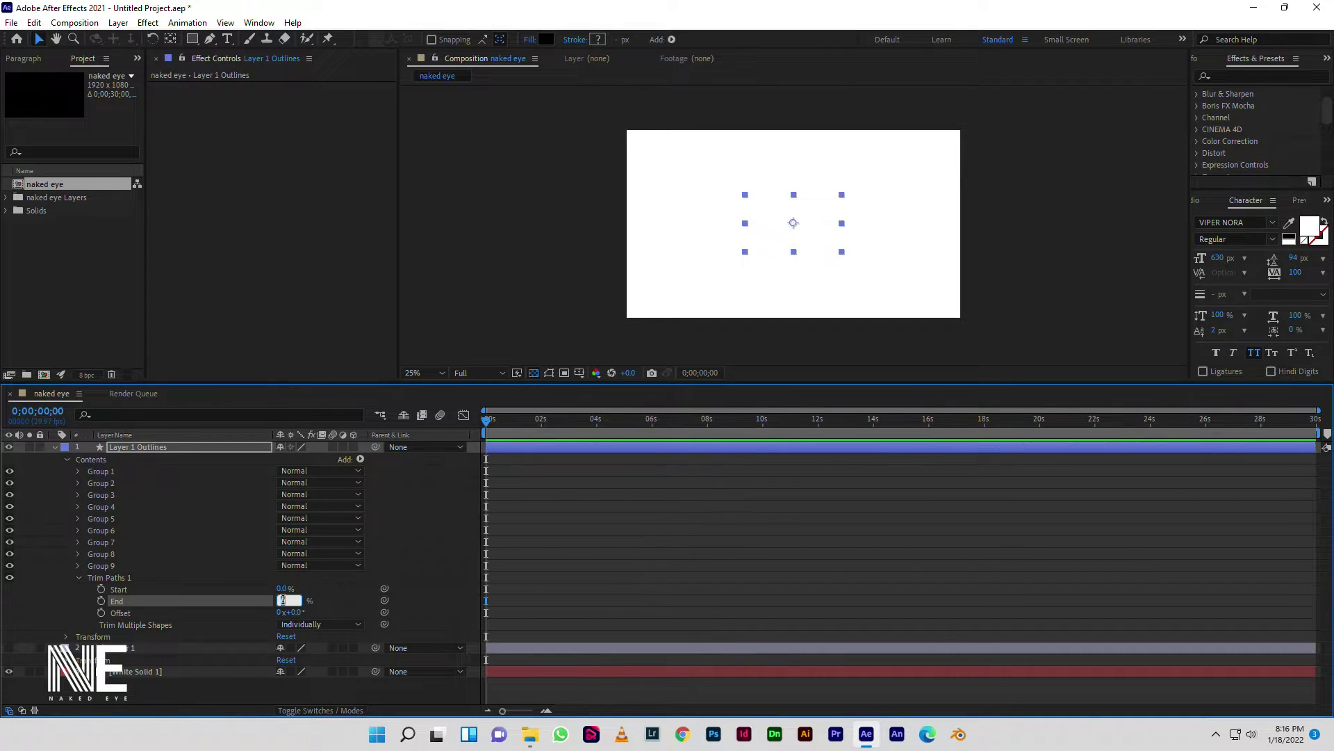
type("100")
key("Return")
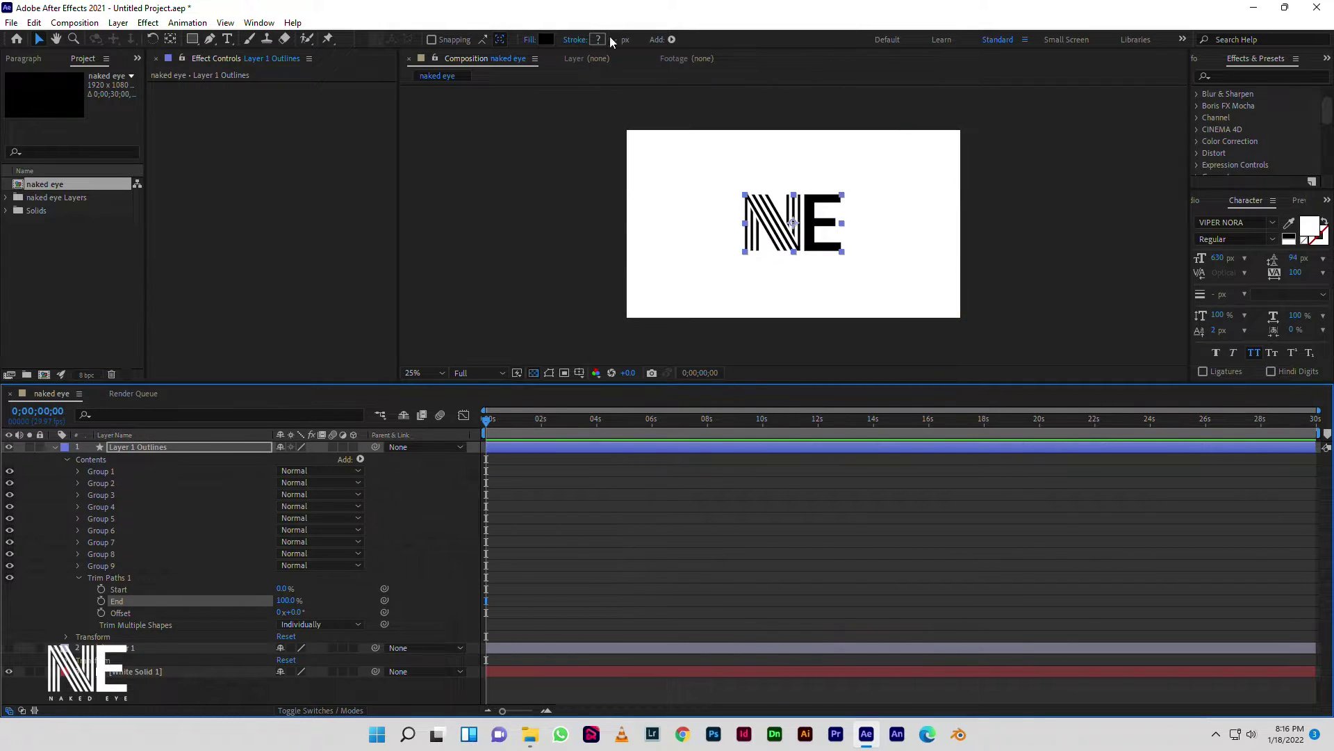
- Set the logo shapes' fill to None
left_click(533, 42)
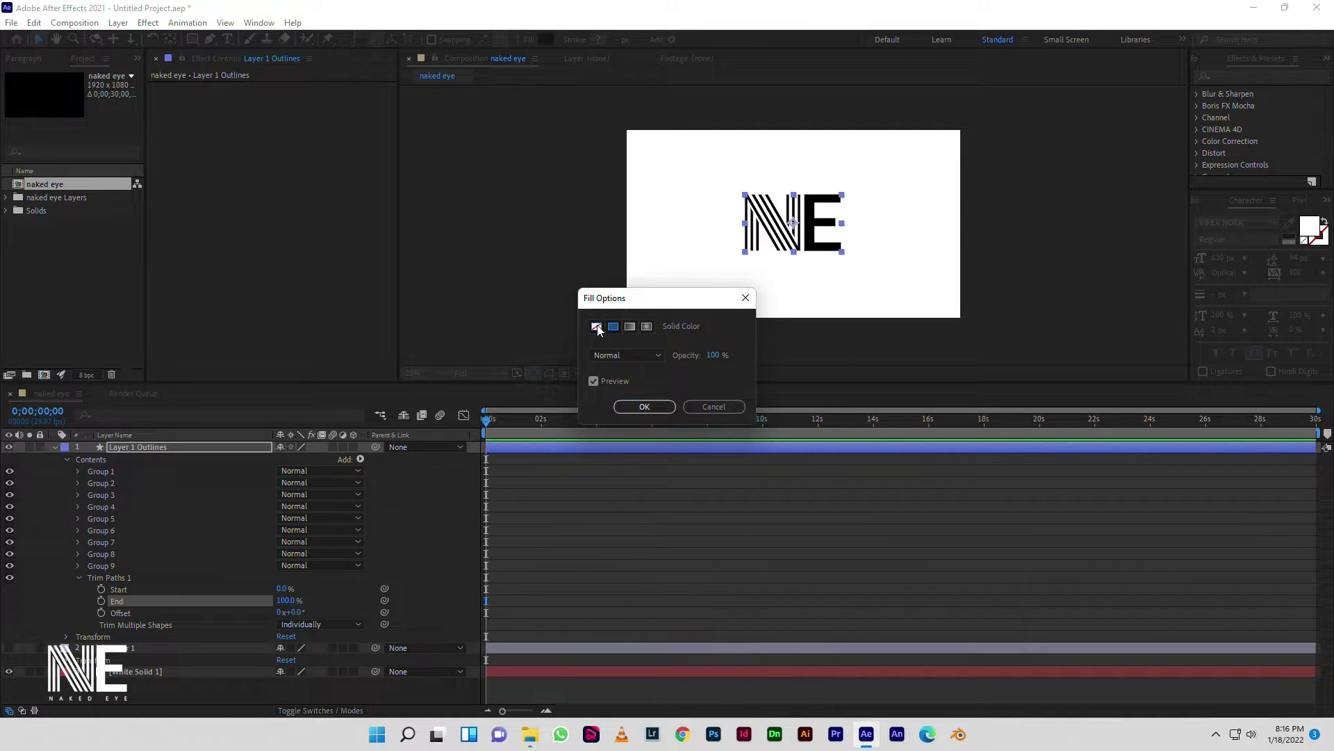
left_click(597, 326)
left_click(638, 406)
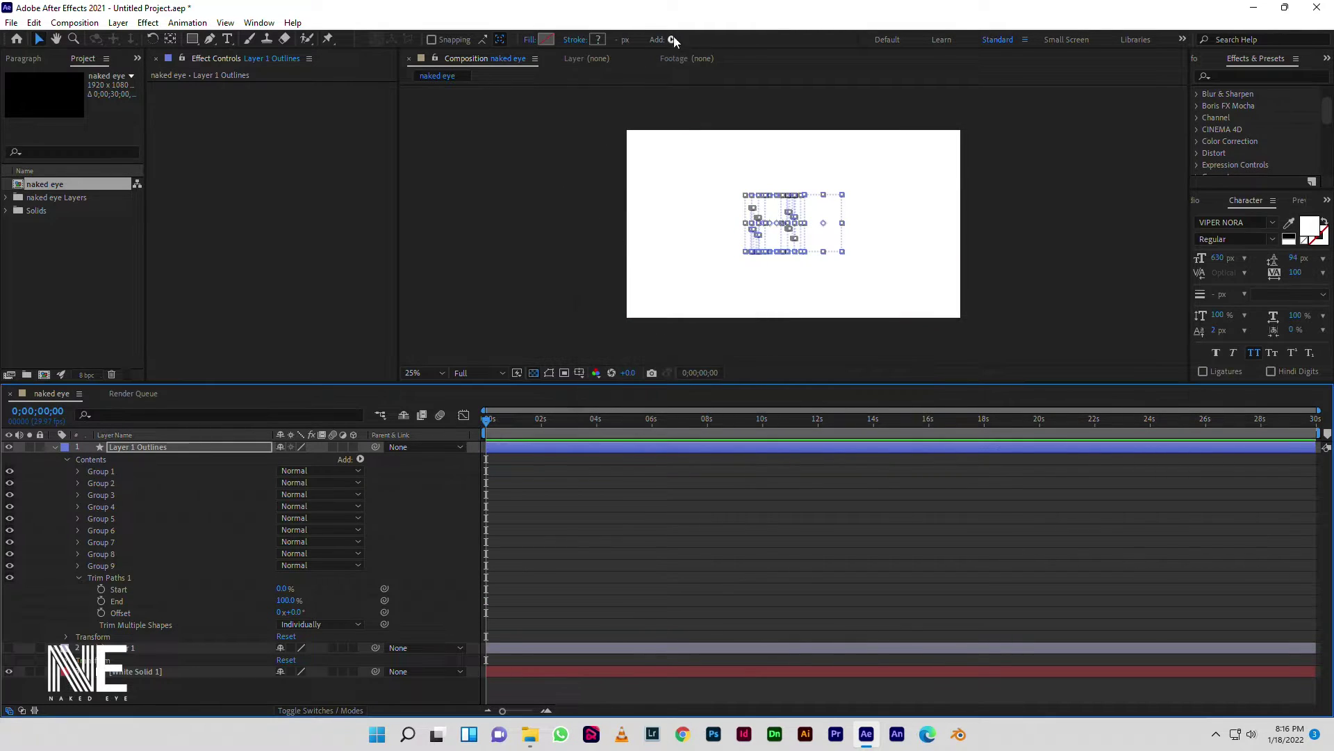
- Add a black stroke to every shape group and thicken its width
left_click(672, 39)
left_click(738, 146)
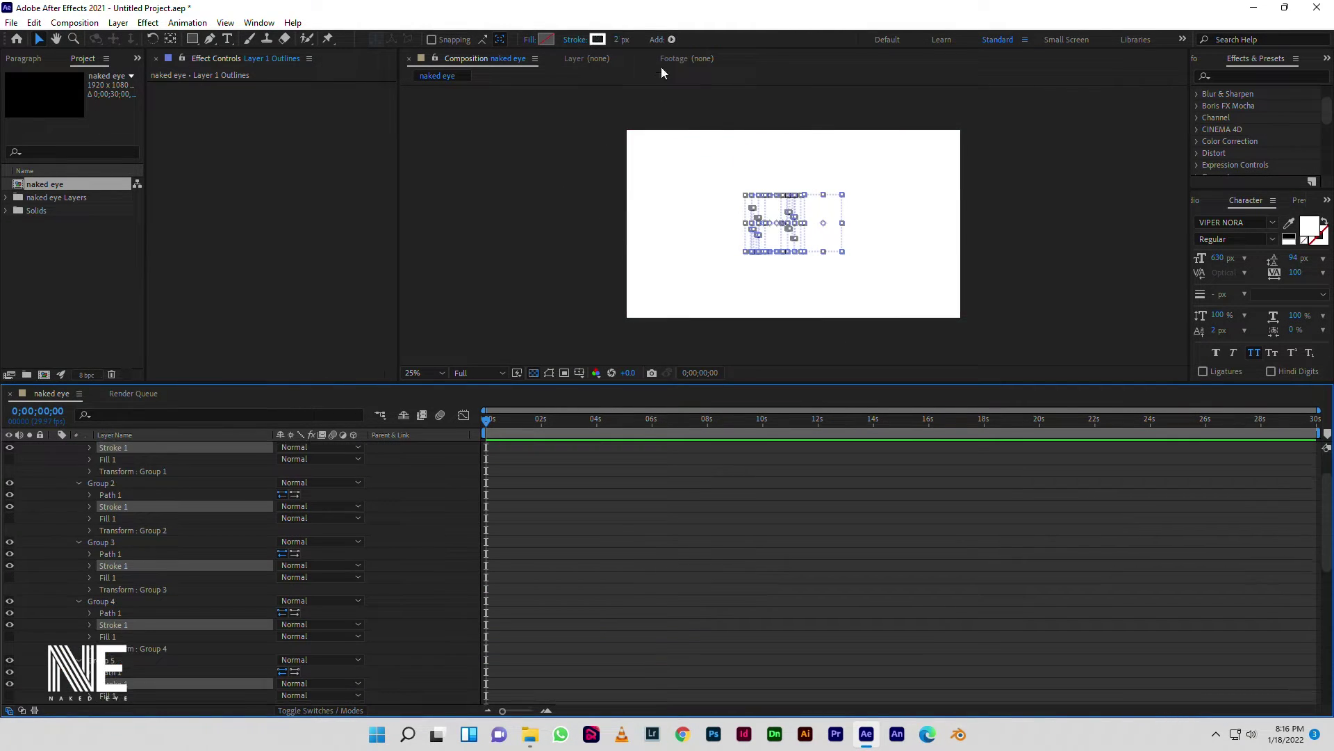
left_click(598, 41)
left_click(508, 452)
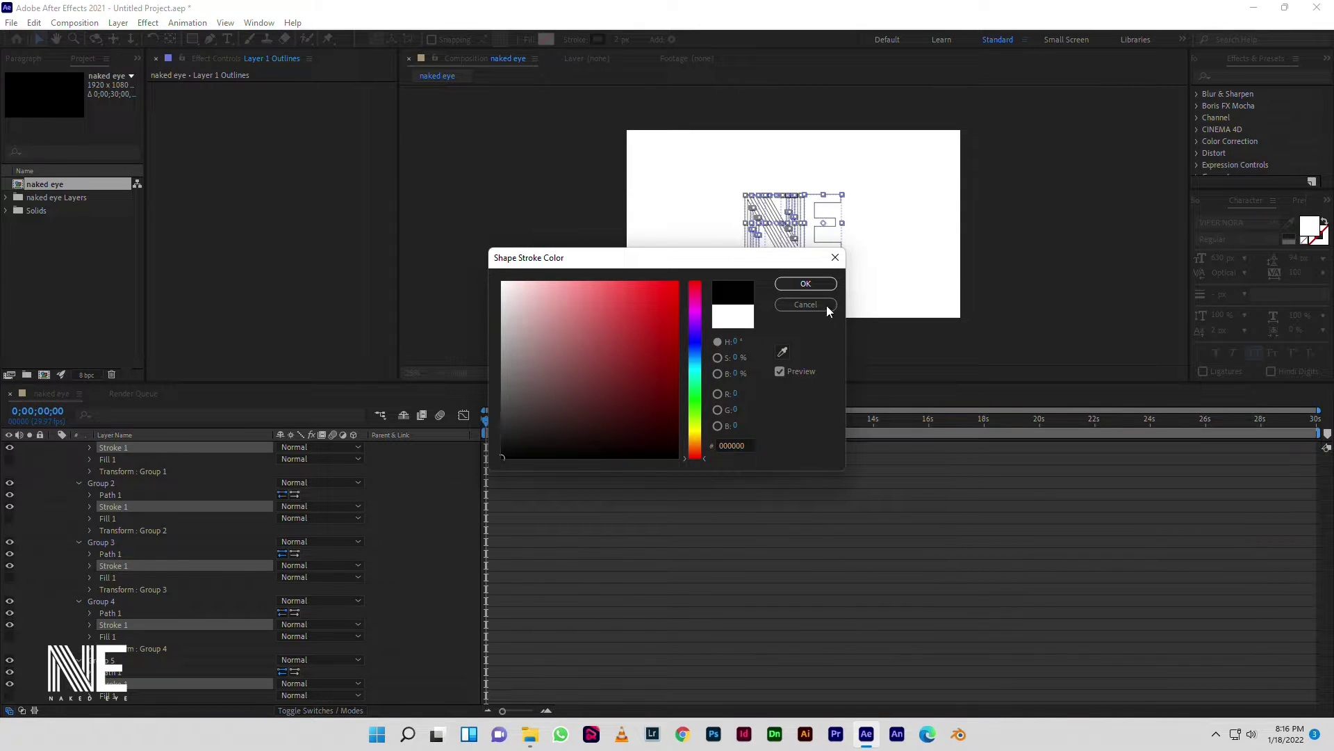
left_click(827, 285)
left_click_drag(620, 42, 624, 39)
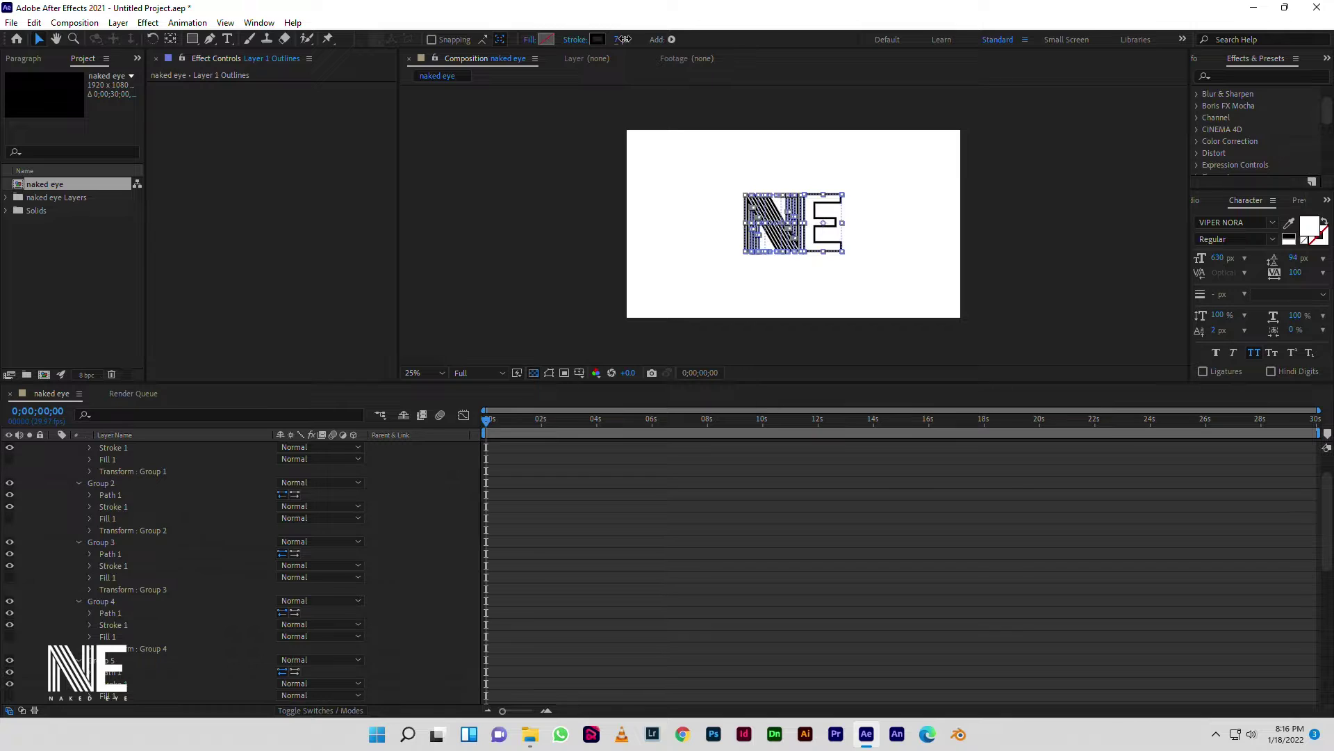
- Reselect all logo shapes and expand the layer contents to show the shape groups
left_click(1036, 315)
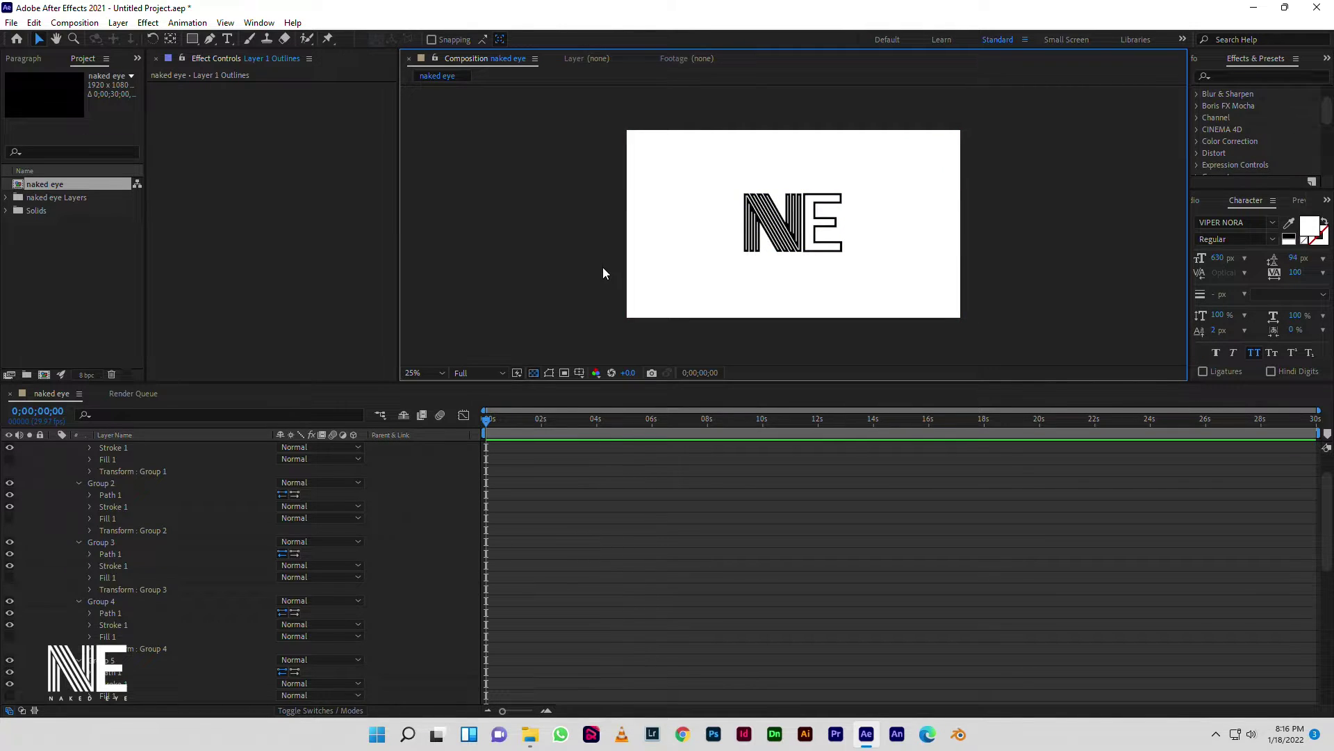
key("ctrl+a")
scroll(153, 541, "up", 2)
left_click(65, 459)
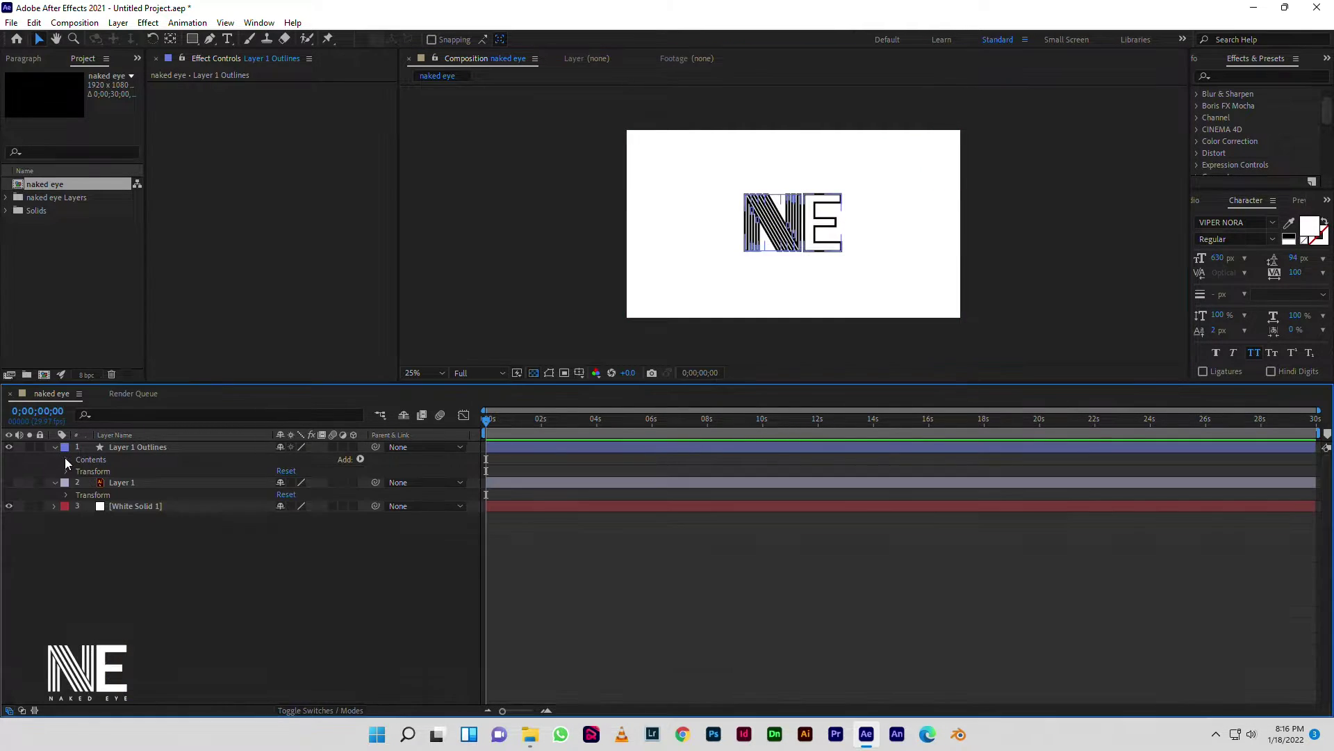
left_click(66, 470)
left_click(67, 471)
left_click(65, 459)
scroll(139, 577, "down", 5)
scroll(145, 591, "down", 3)
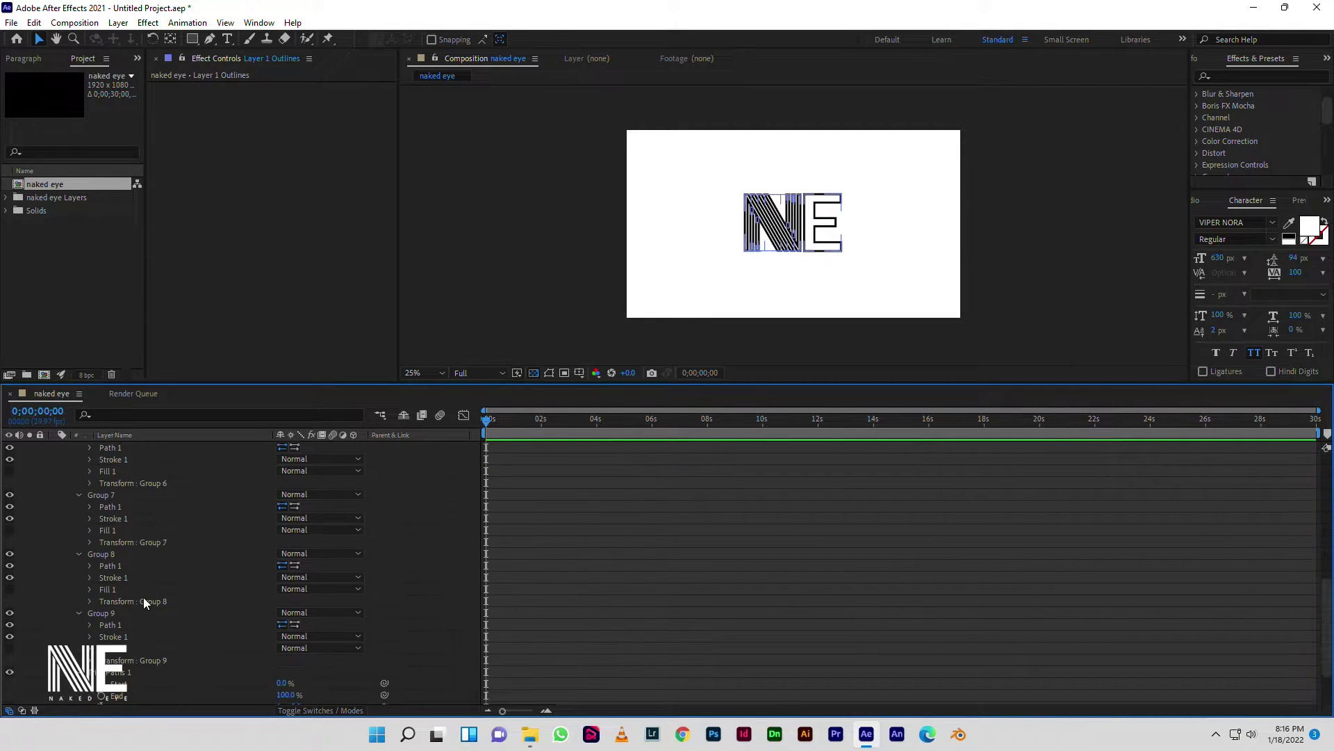
scroll(143, 598, "down", 2)
- Keyframe Trim Paths Start from 100% at 0s to 0% at about two seconds
left_click_drag(281, 615, 512, 413)
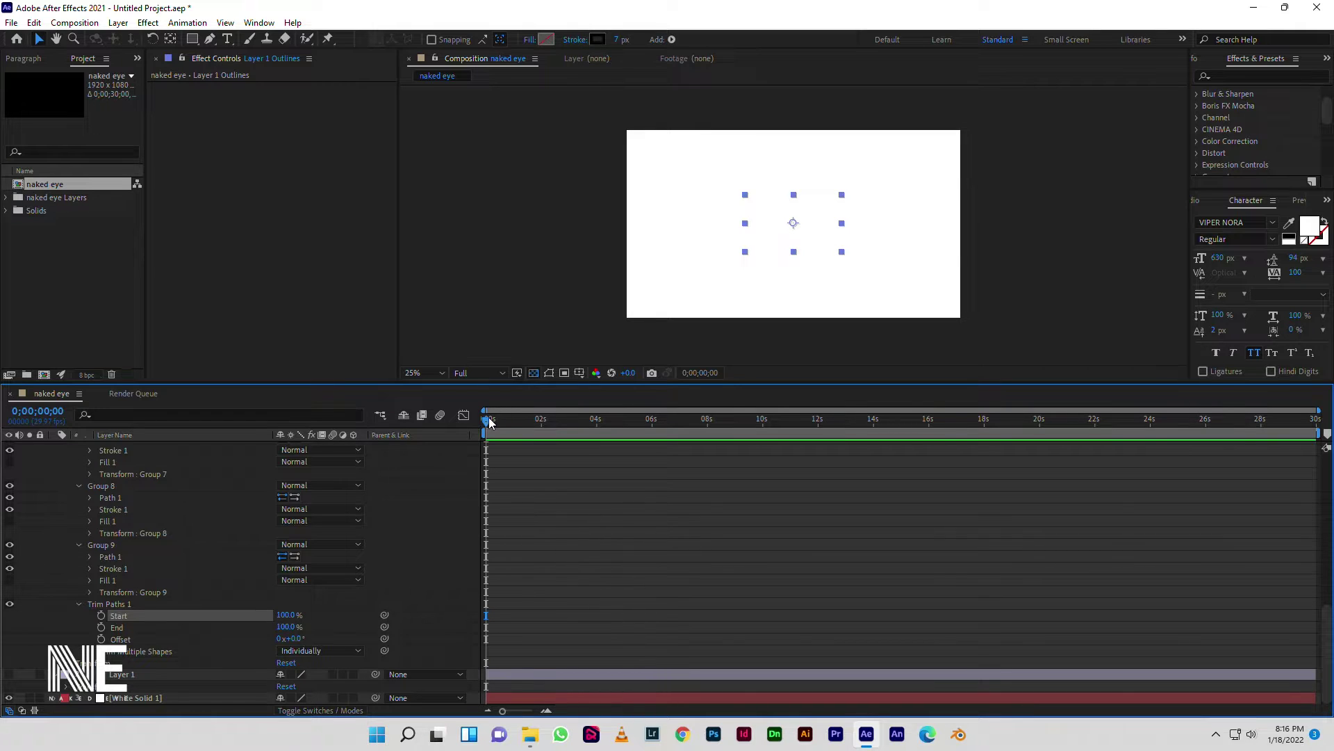
left_click_drag(495, 417, 536, 436)
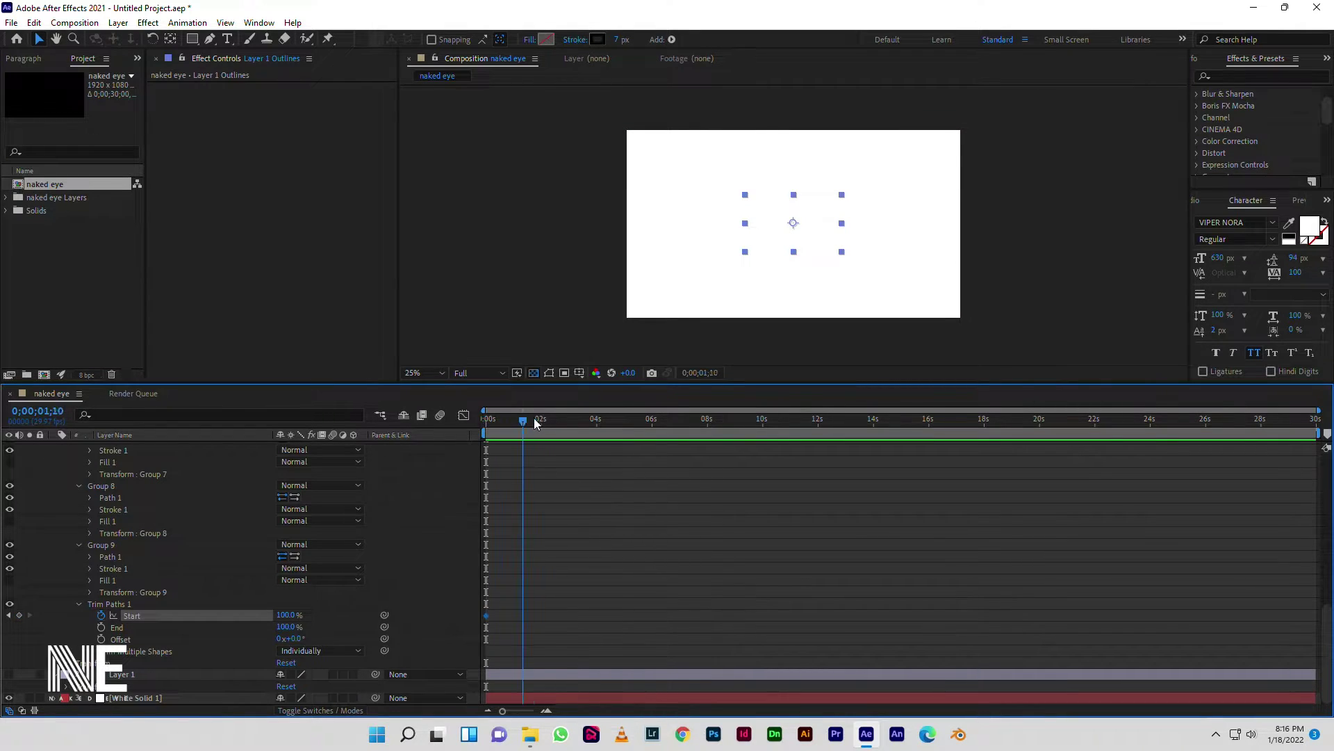
left_click_drag(283, 615, 229, 615)
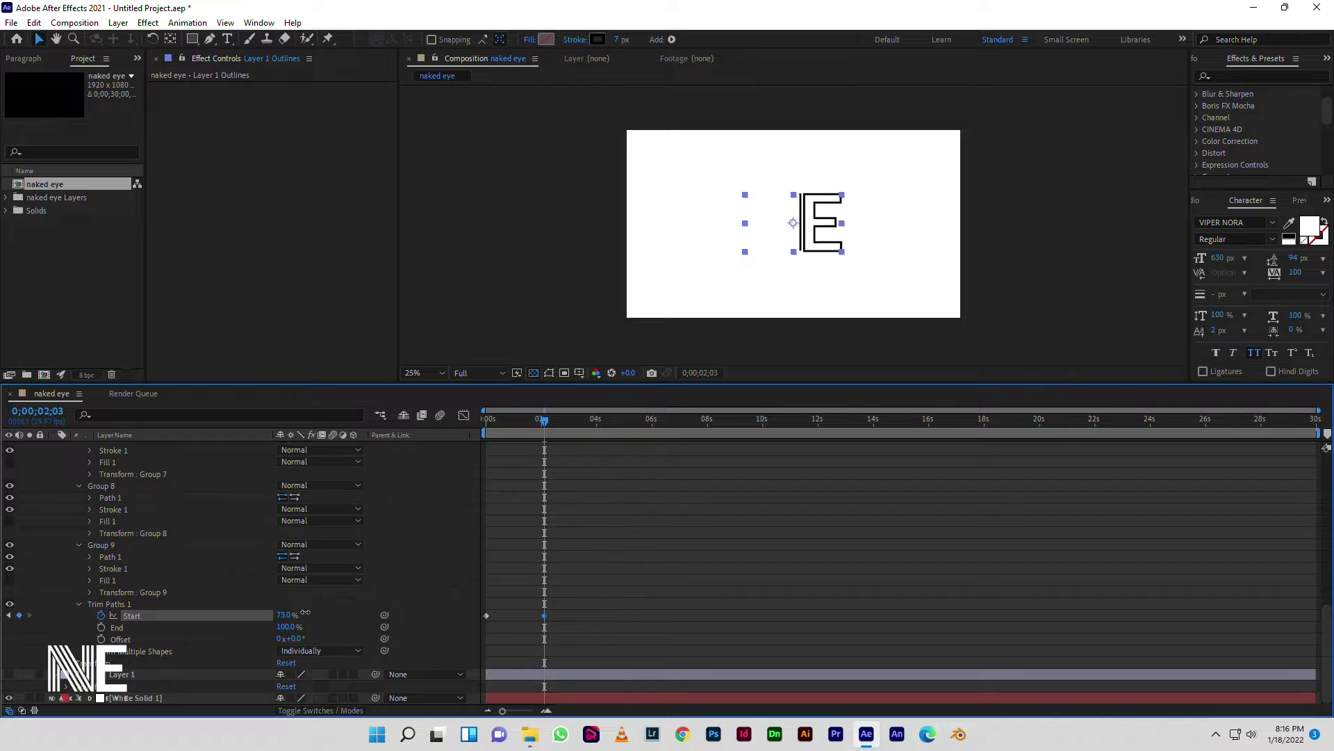
- Preview the NE strokes drawing themselves on from the first frame several times
left_click_drag(546, 424, 461, 429)
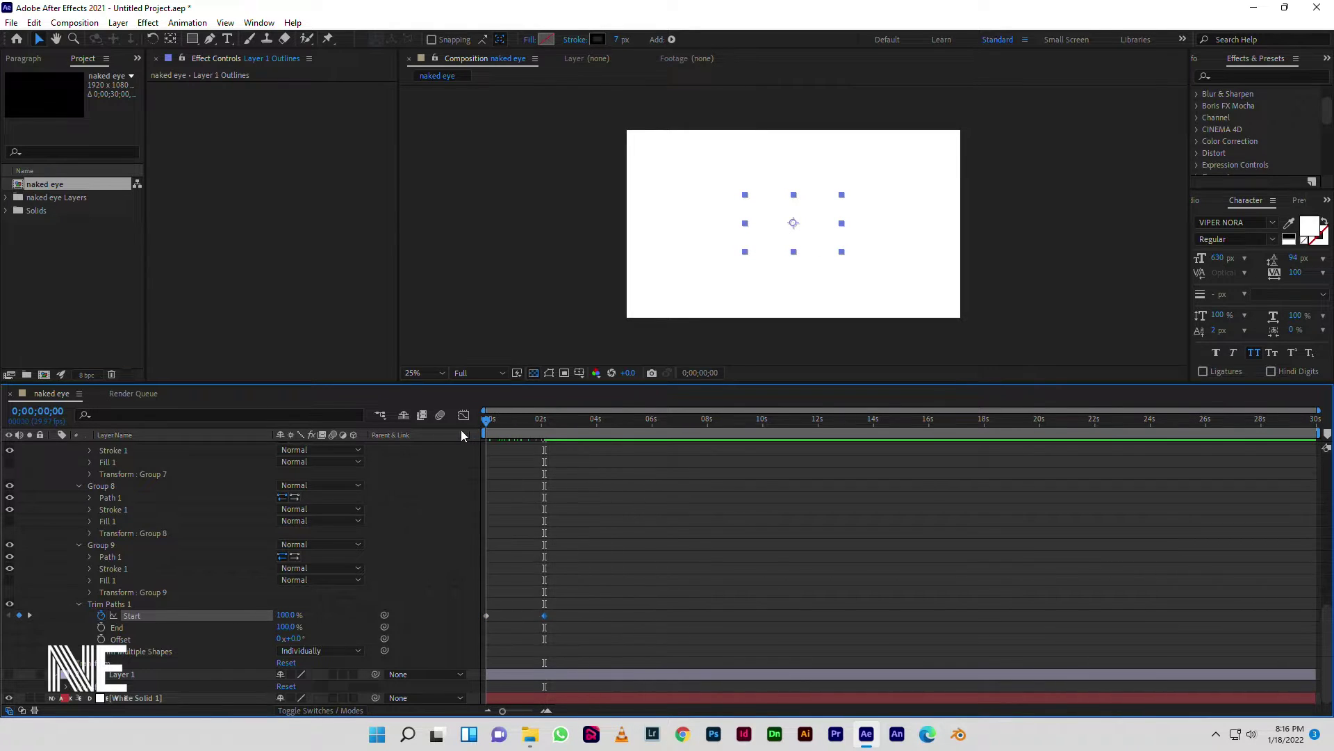
key("space")
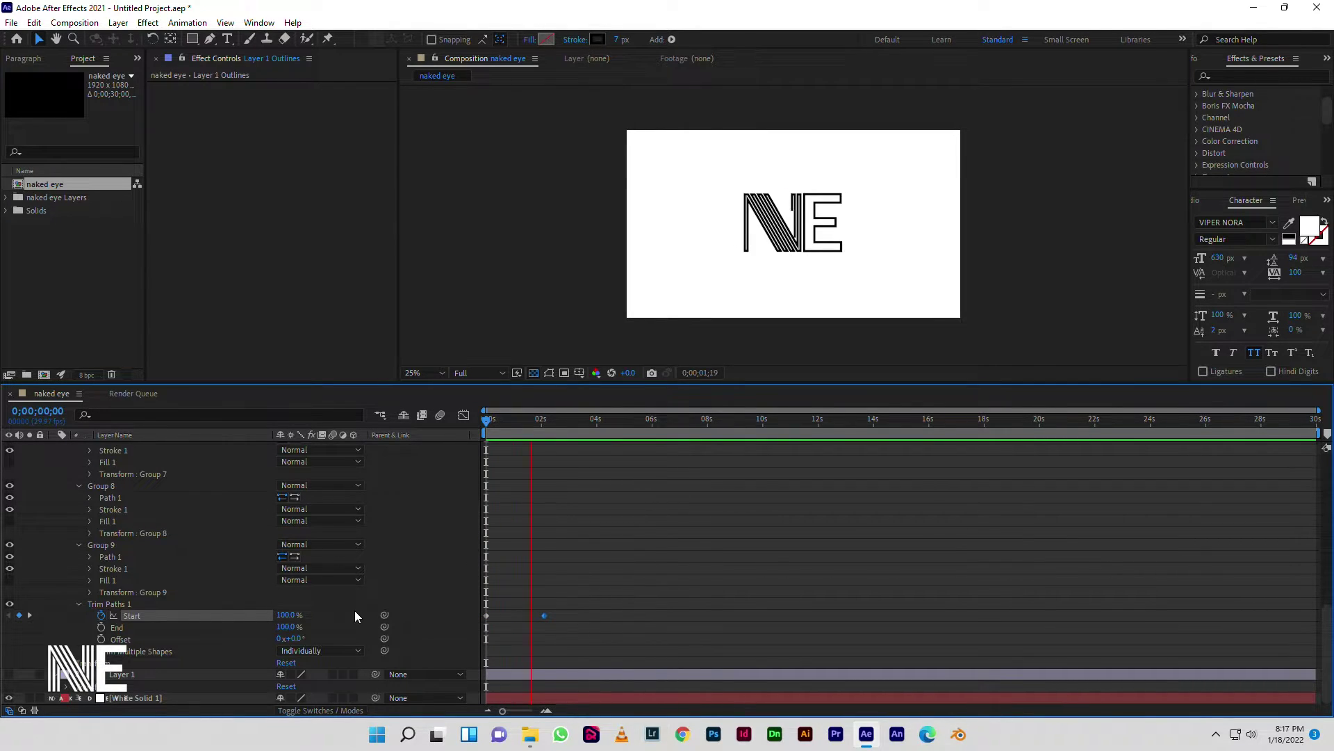
left_click_drag(558, 419, 471, 432)
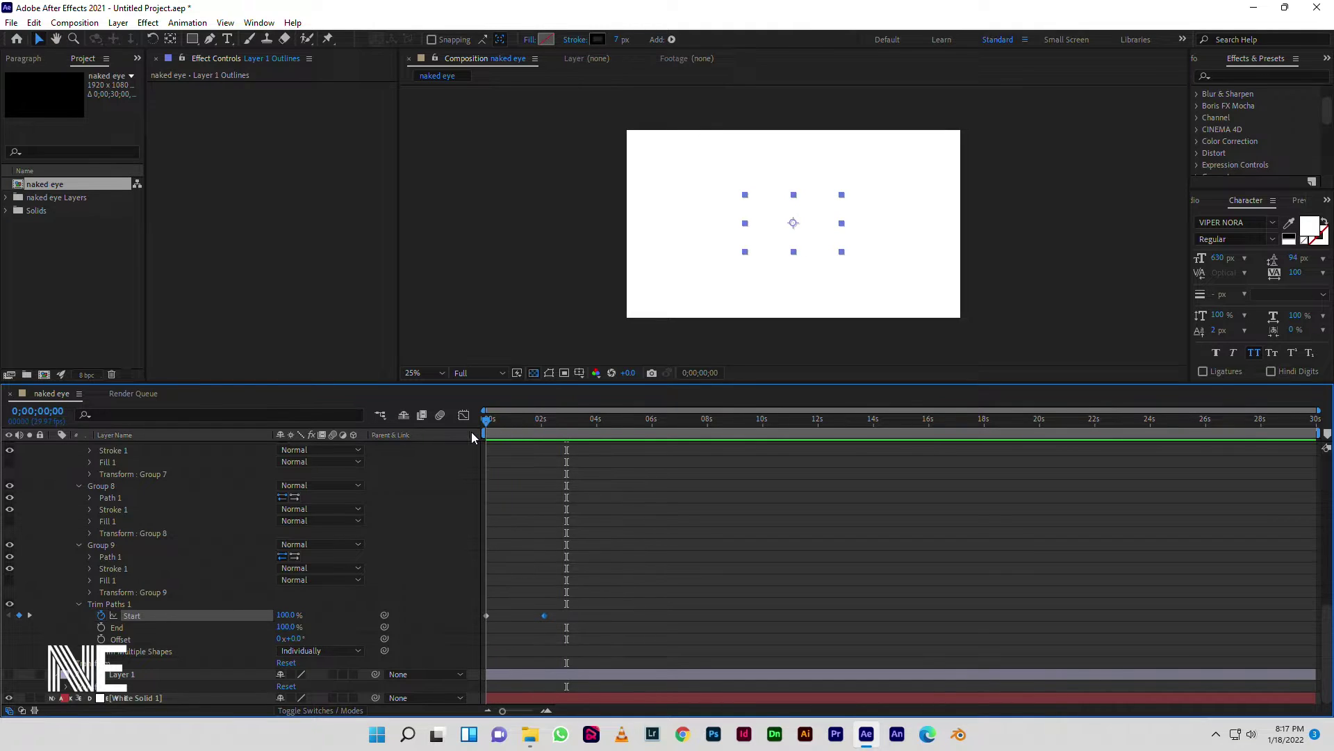
key("space")
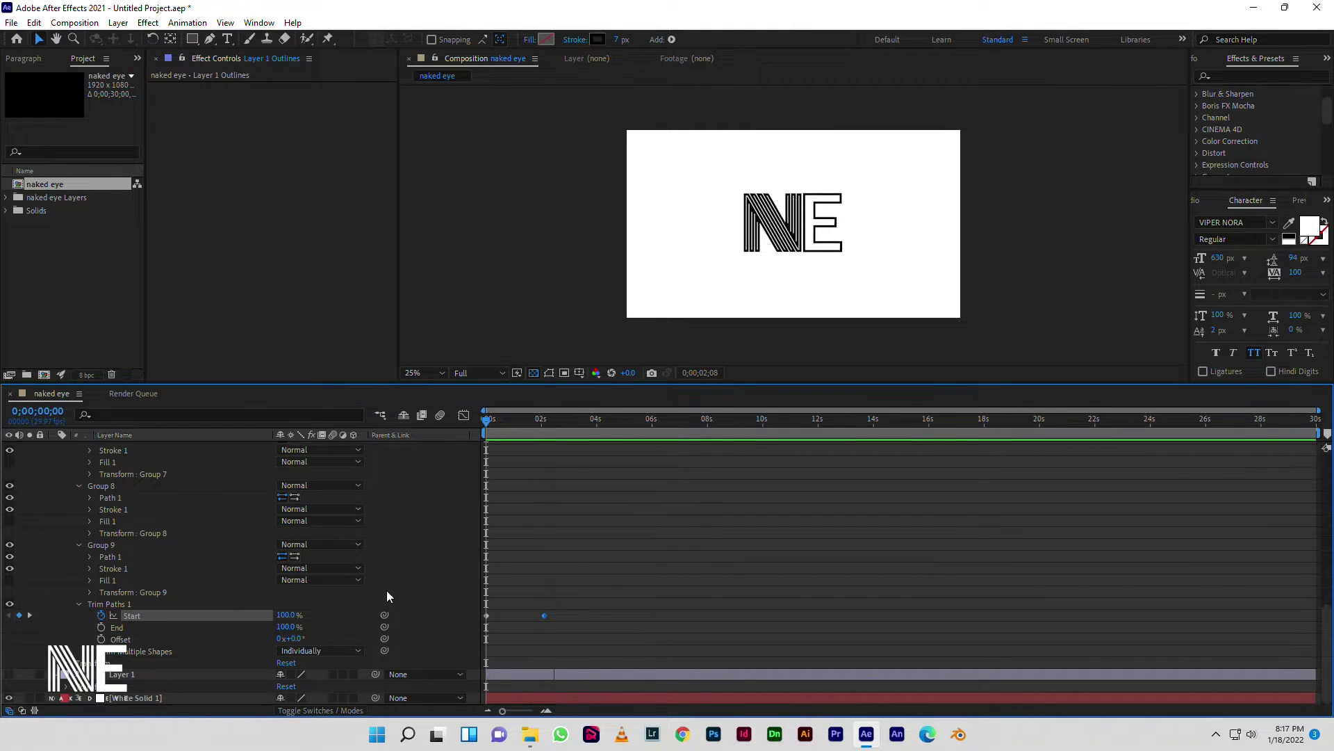
left_click_drag(558, 418, 467, 436)
key("space")
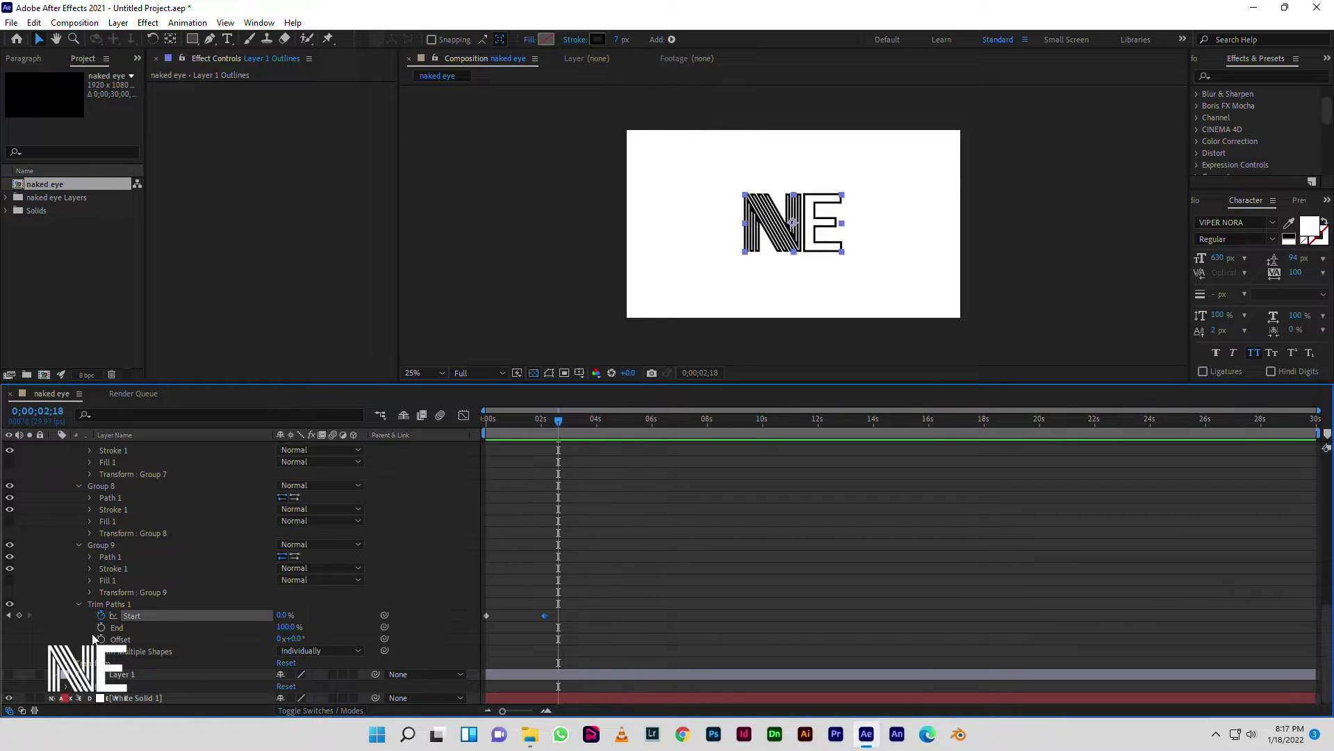
left_click(79, 603)
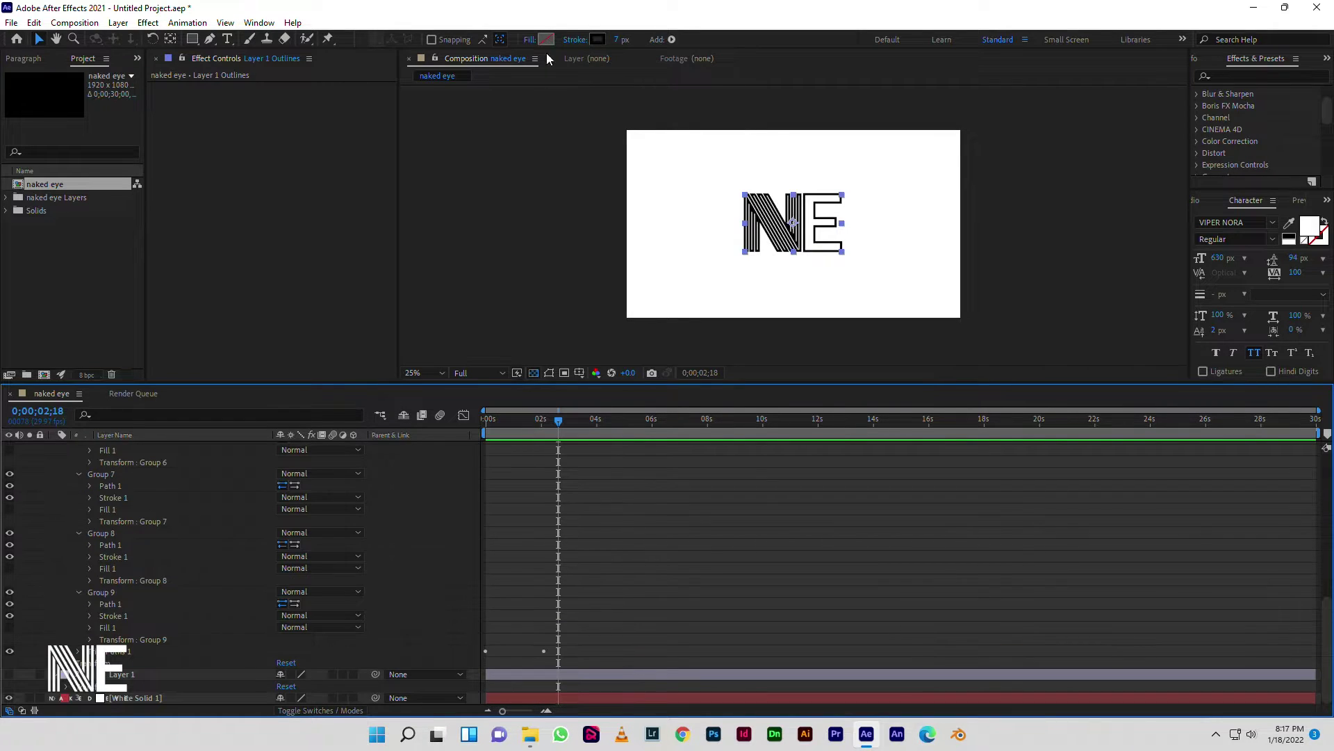
- Add a Fill 1 to the logo shapes with colour 000000
left_click(669, 40)
left_click(716, 134)
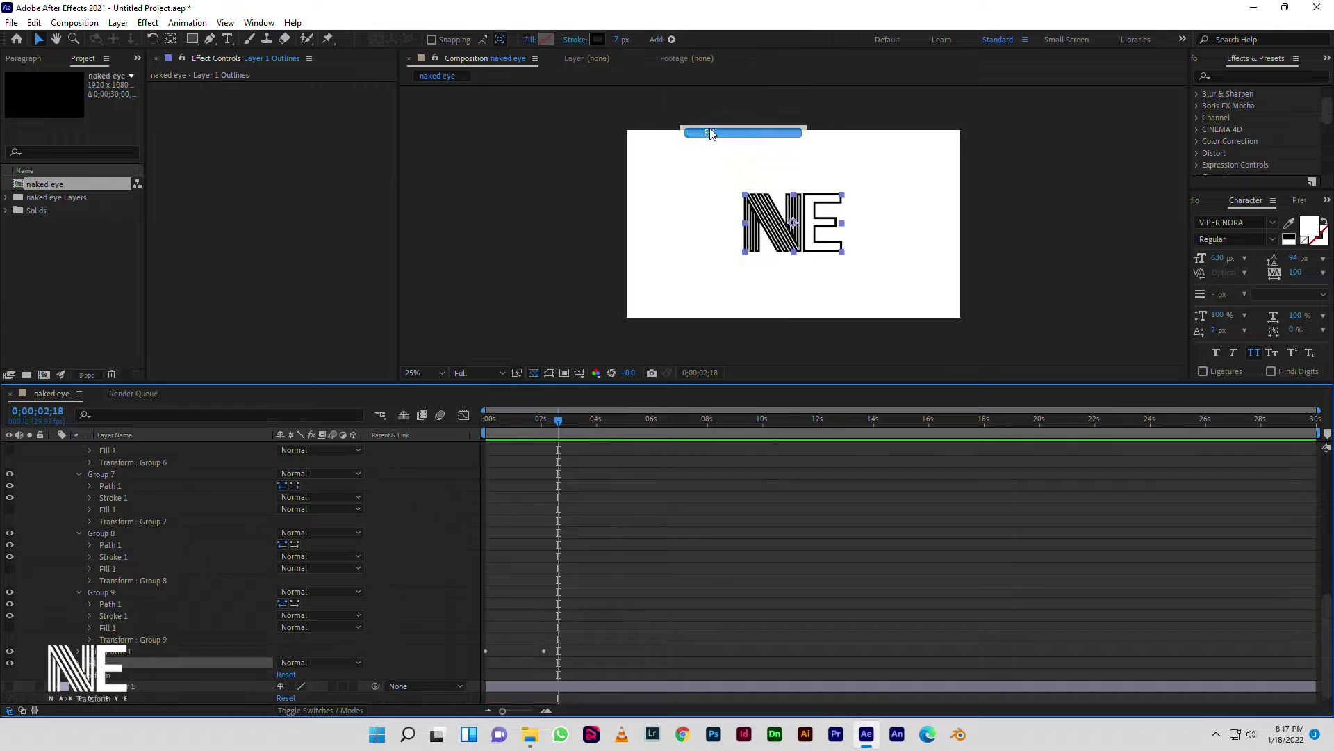
scroll(159, 642, "down", 1)
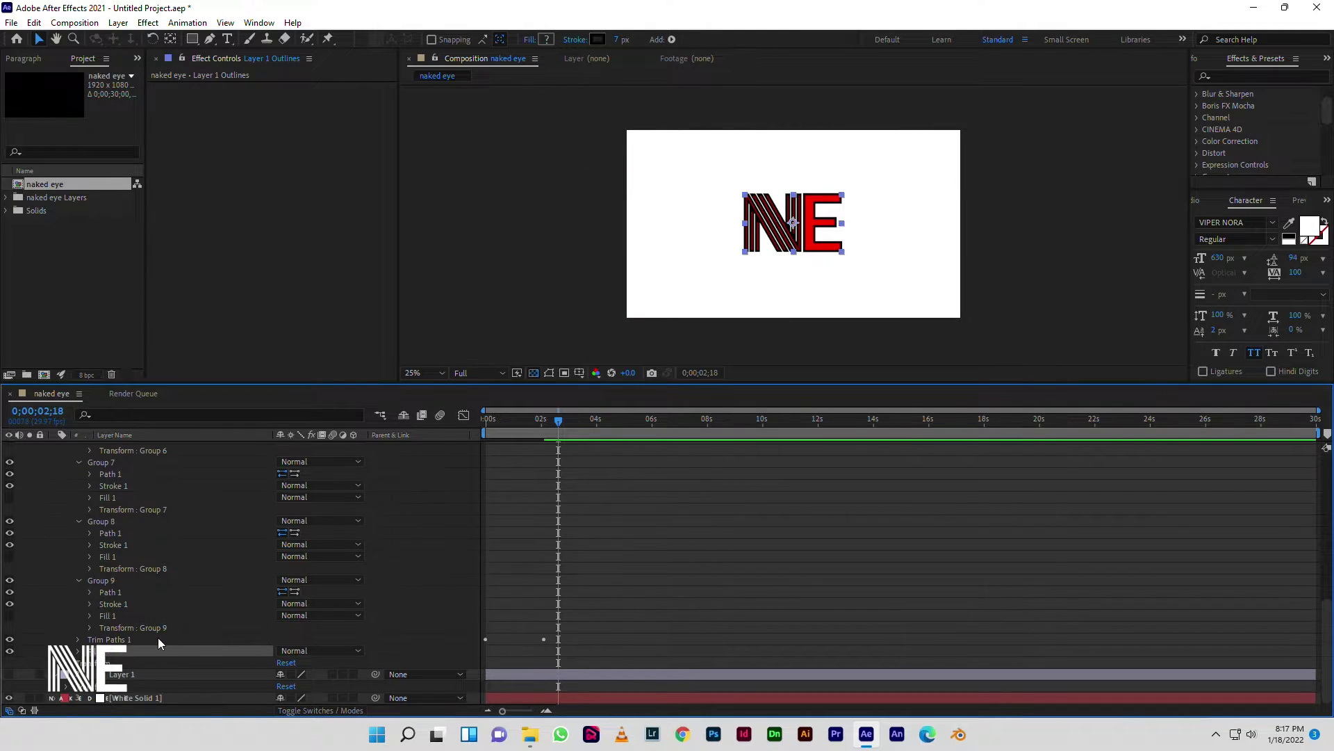
left_click(79, 651)
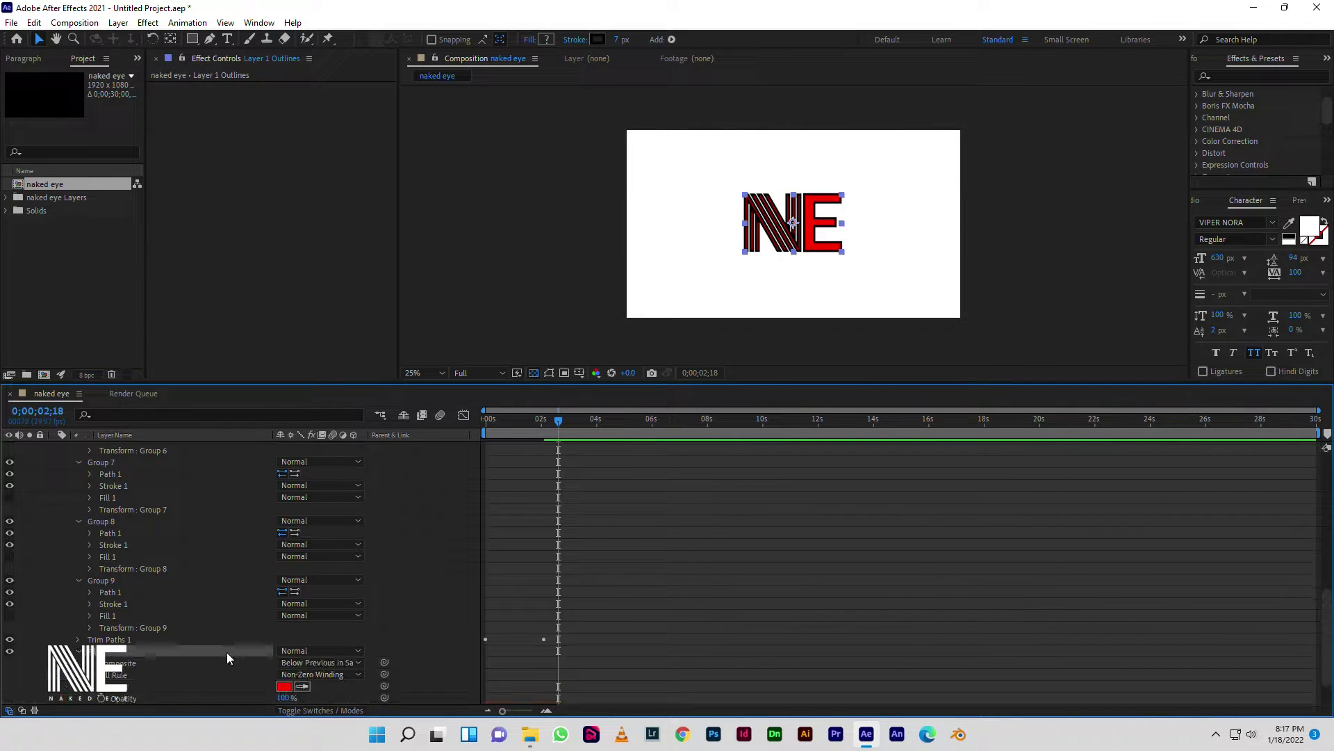
left_click(284, 686)
type("000000")
left_click(806, 284)
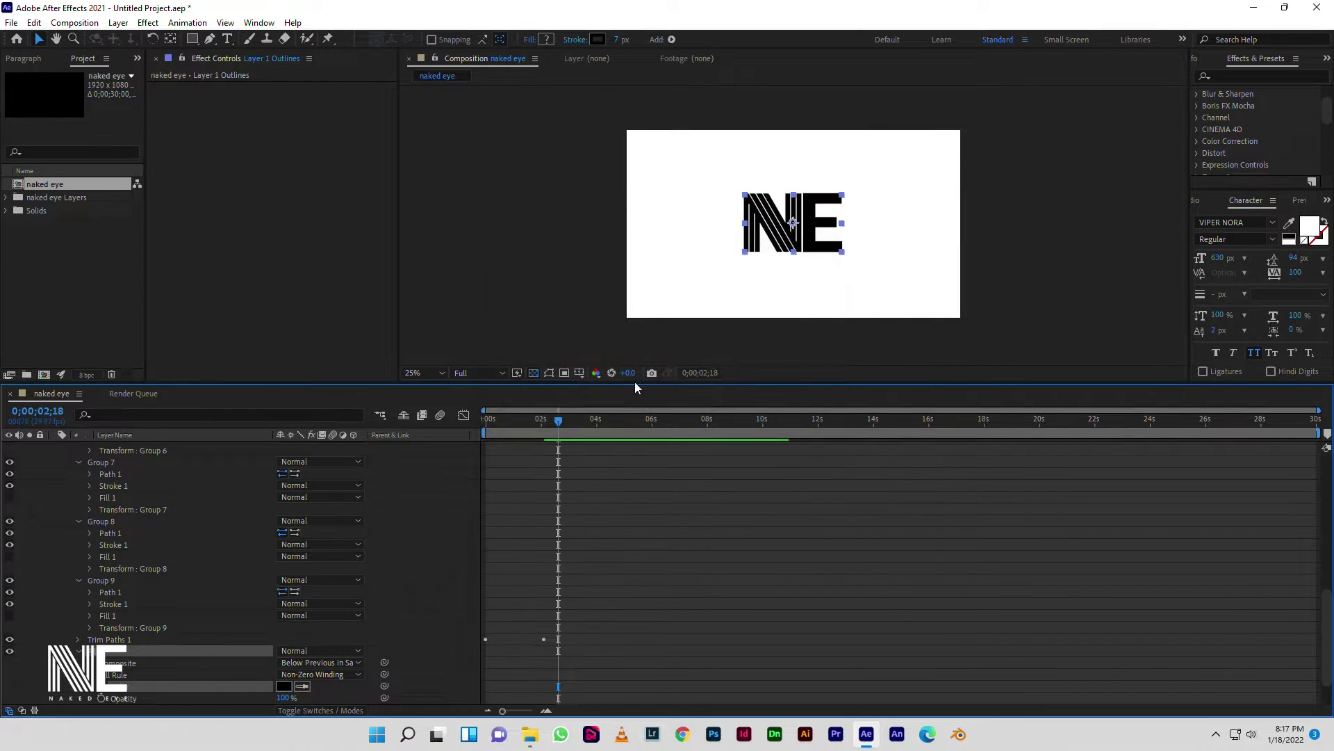
- Keyframe Fill 1 Opacity 0% near two seconds and 100% at 0;00;03;26, then preview
mouse_move(557, 420)
left_mouse_down()
mouse_move(475, 424)
mouse_move(554, 441)
left_mouse_up()
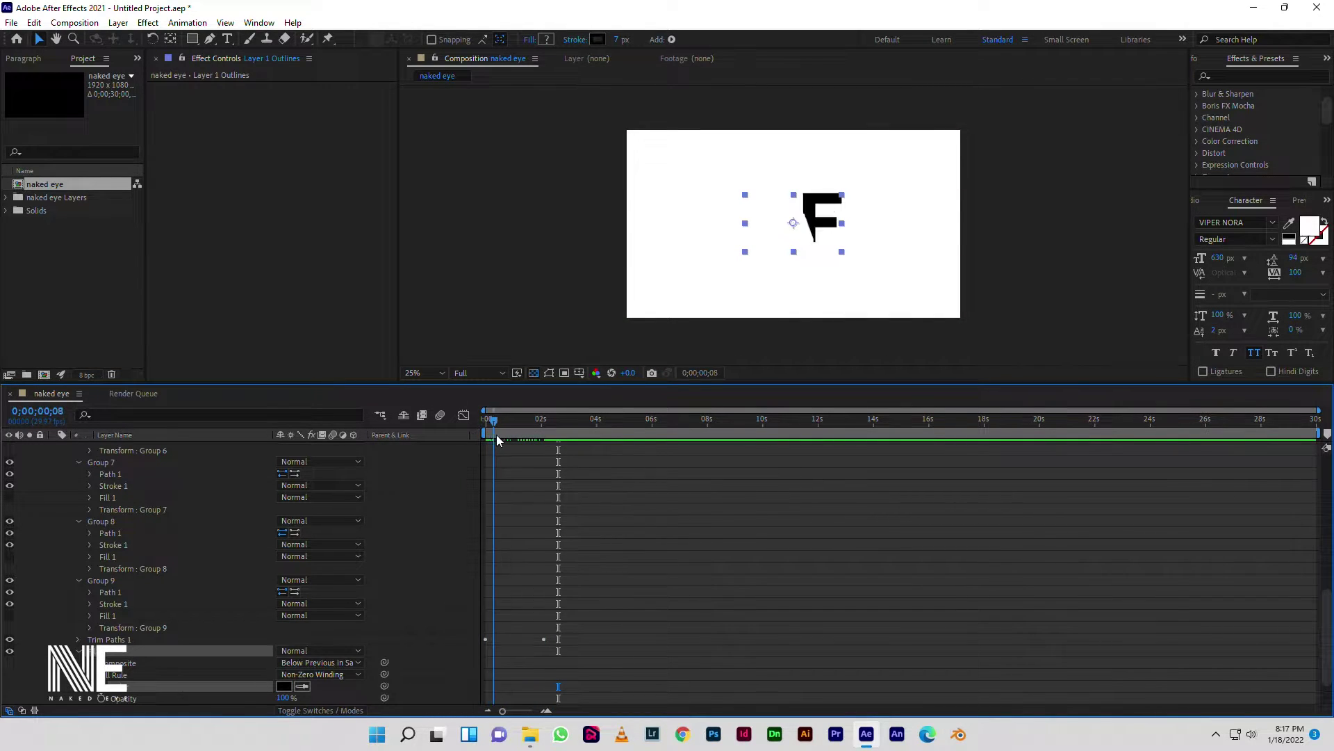
scroll(340, 632, "down", 2)
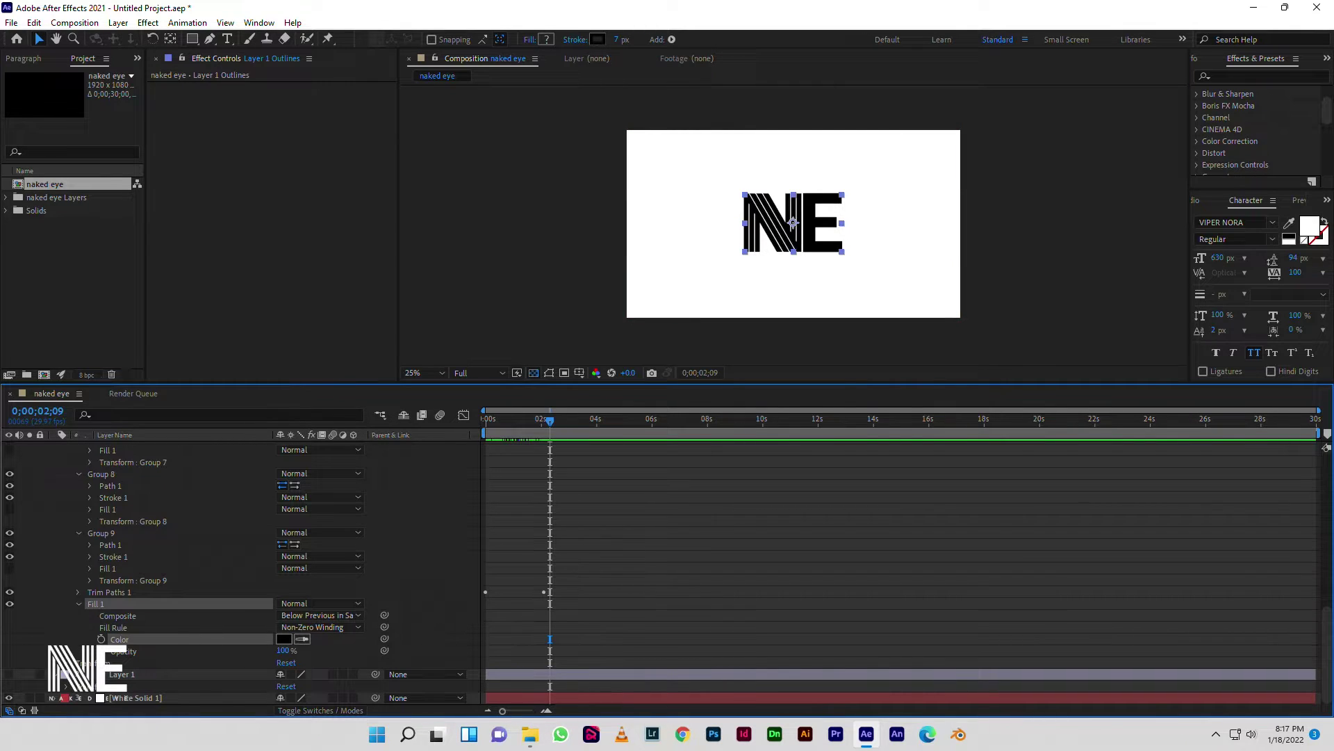
left_click(283, 650)
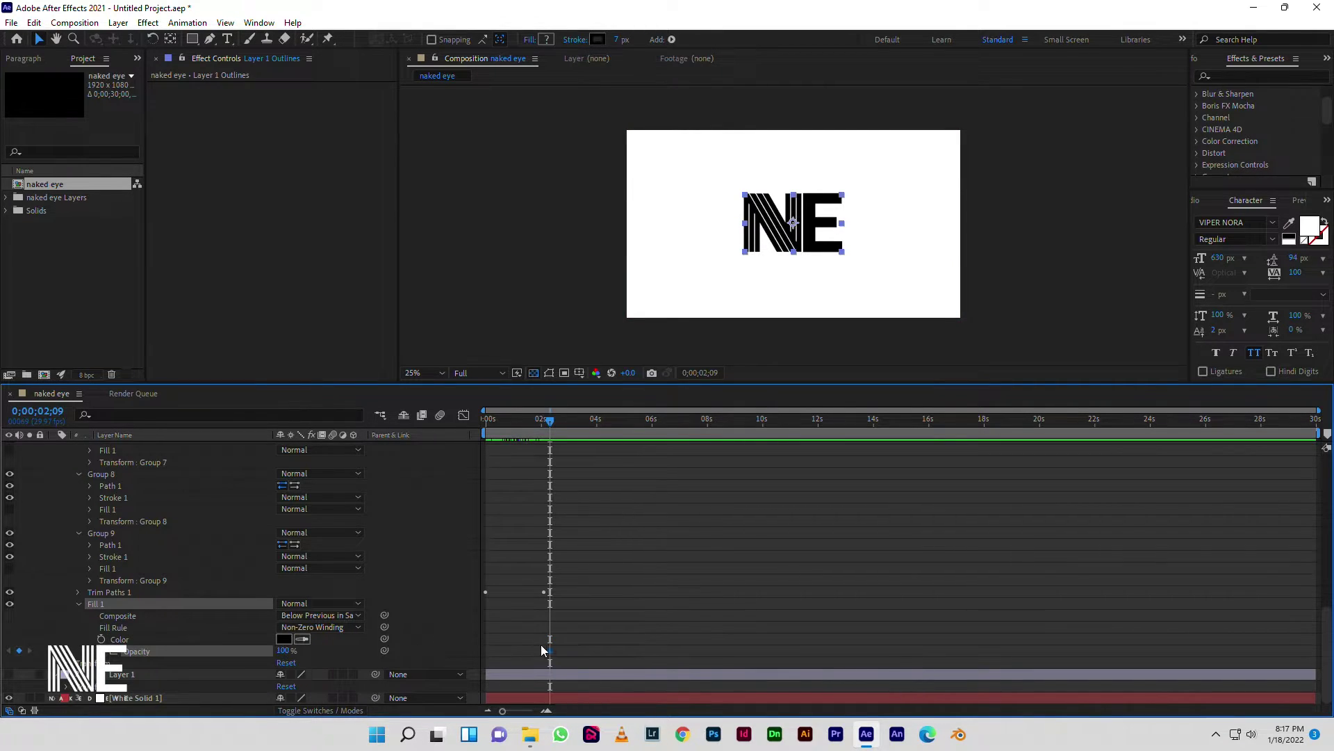
left_click_drag(548, 651, 550, 651)
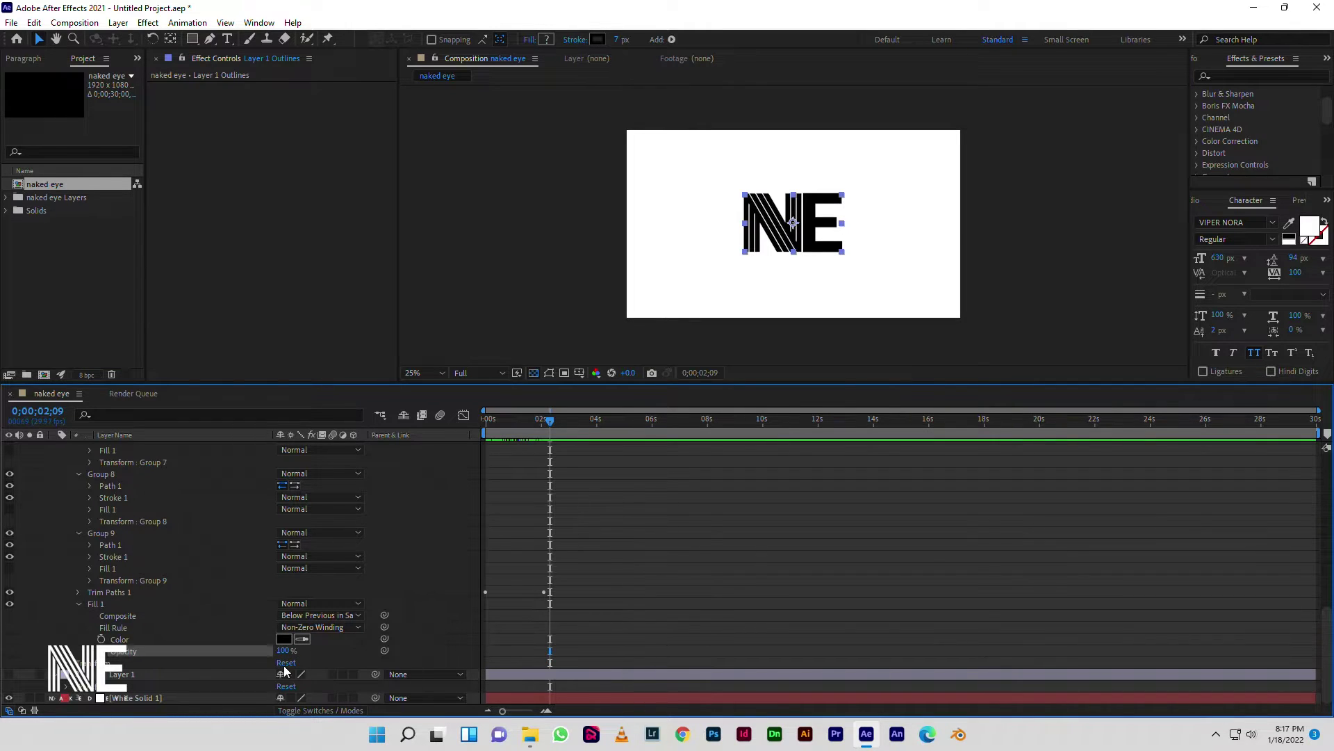
left_click_drag(280, 650, 242, 629)
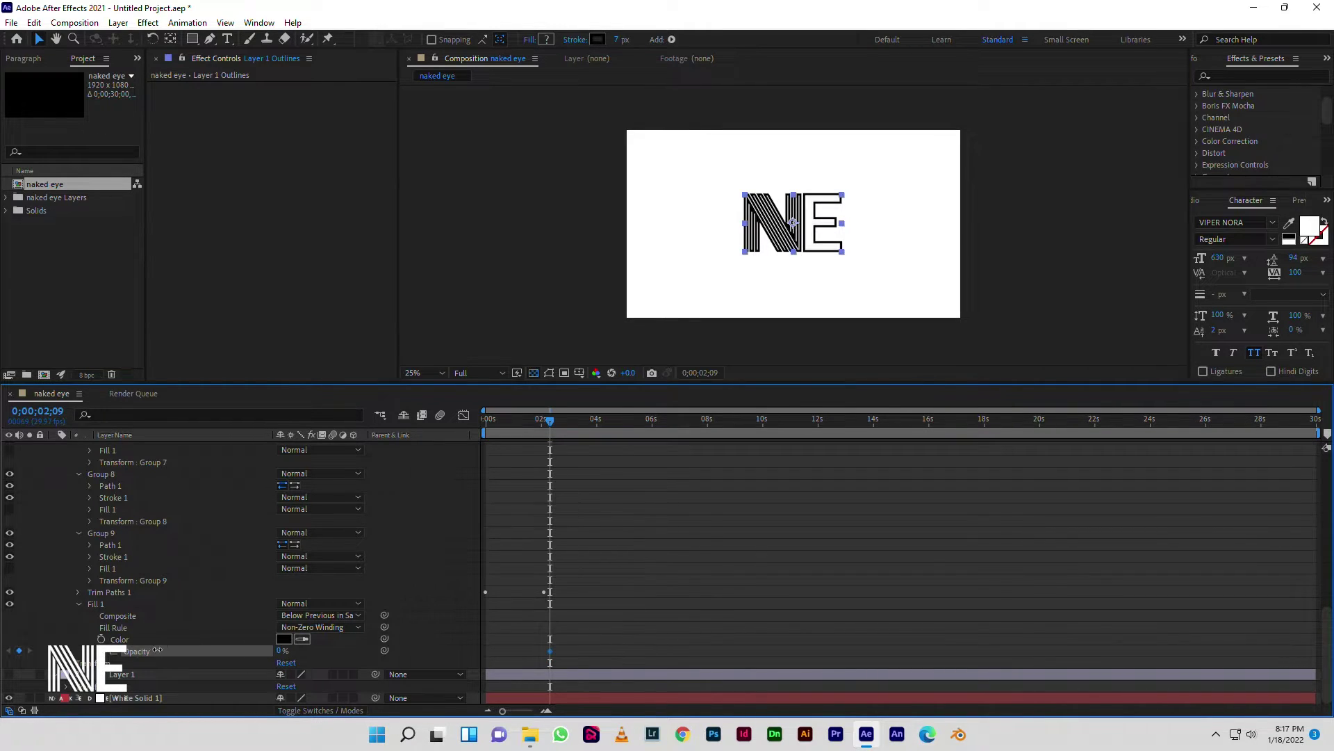
left_click_drag(556, 430, 593, 438)
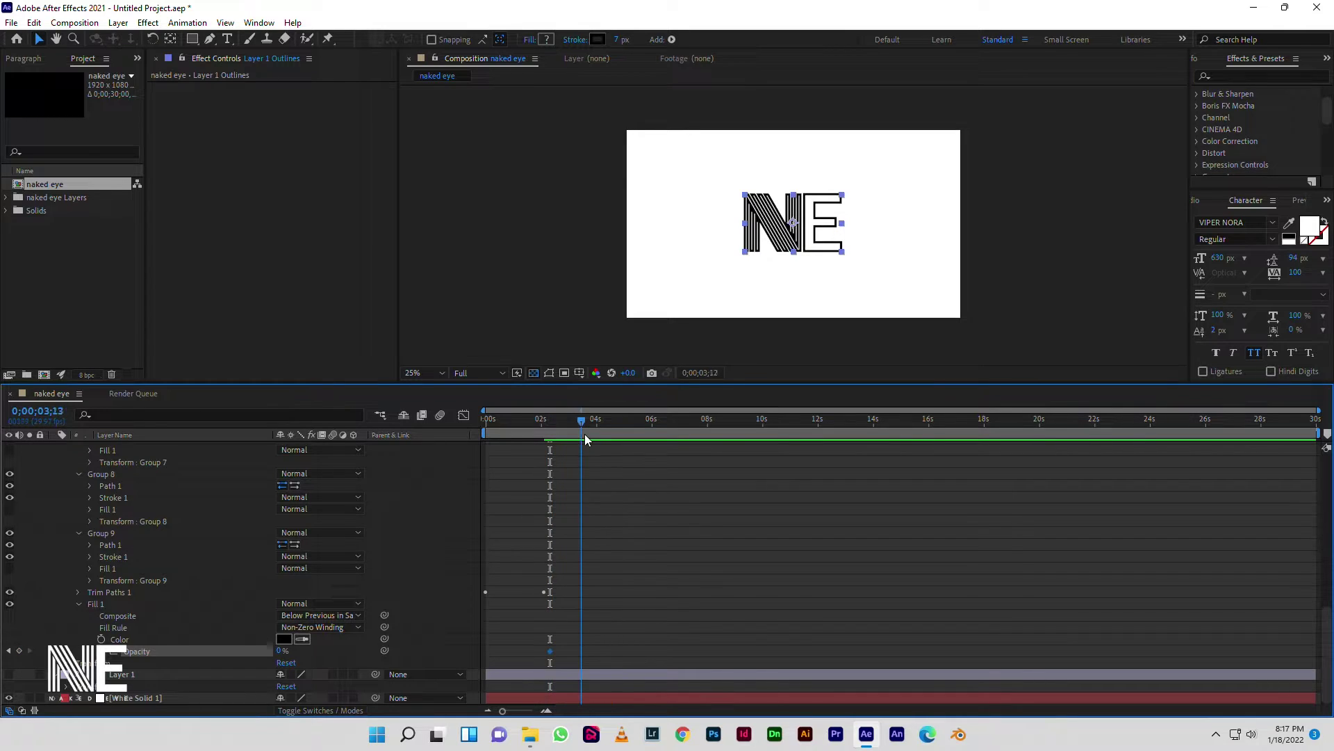
left_click_drag(281, 650, 759, 404)
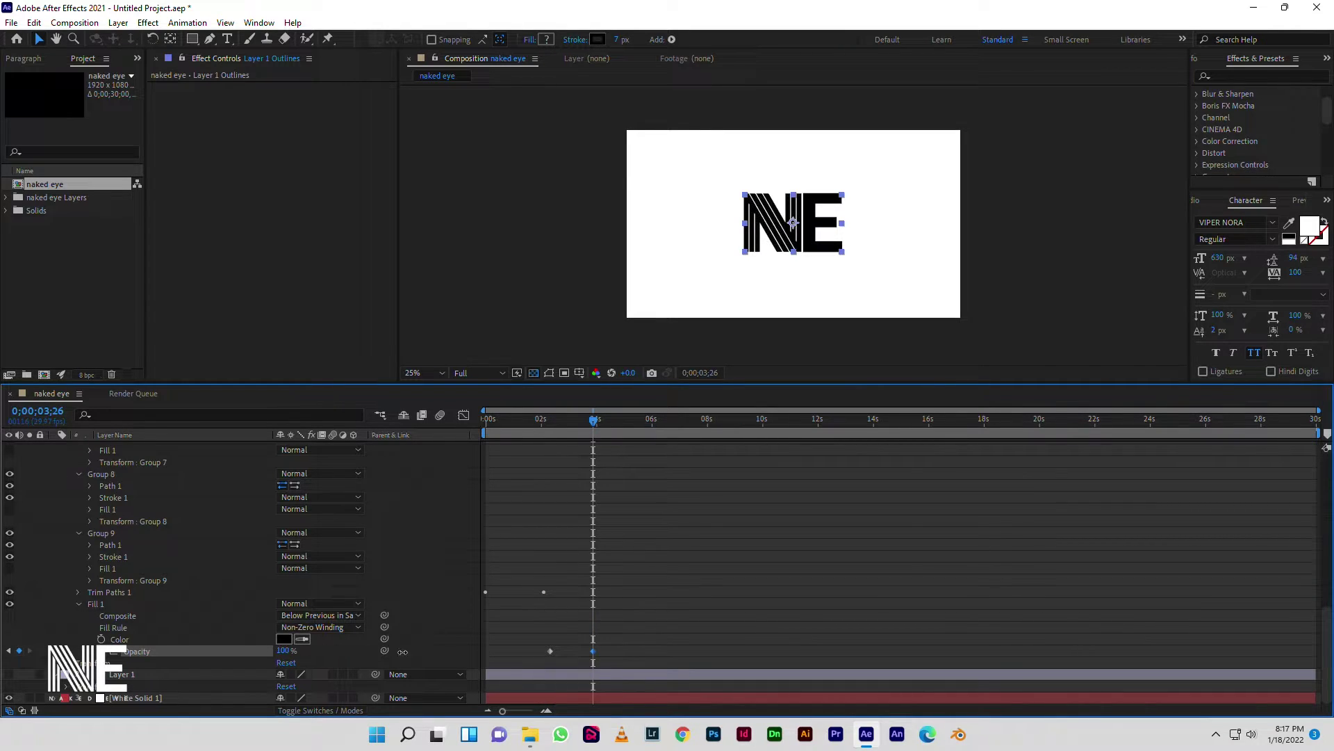
key("space")
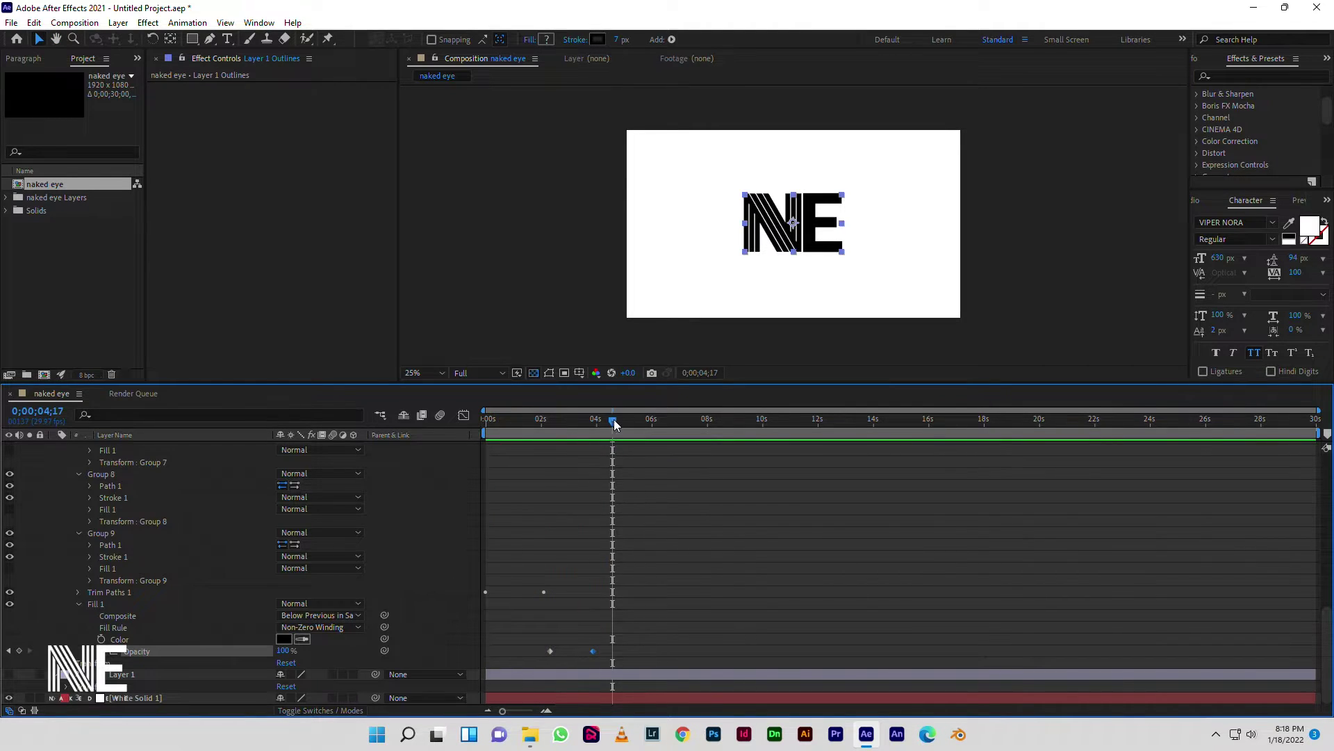
key("space")
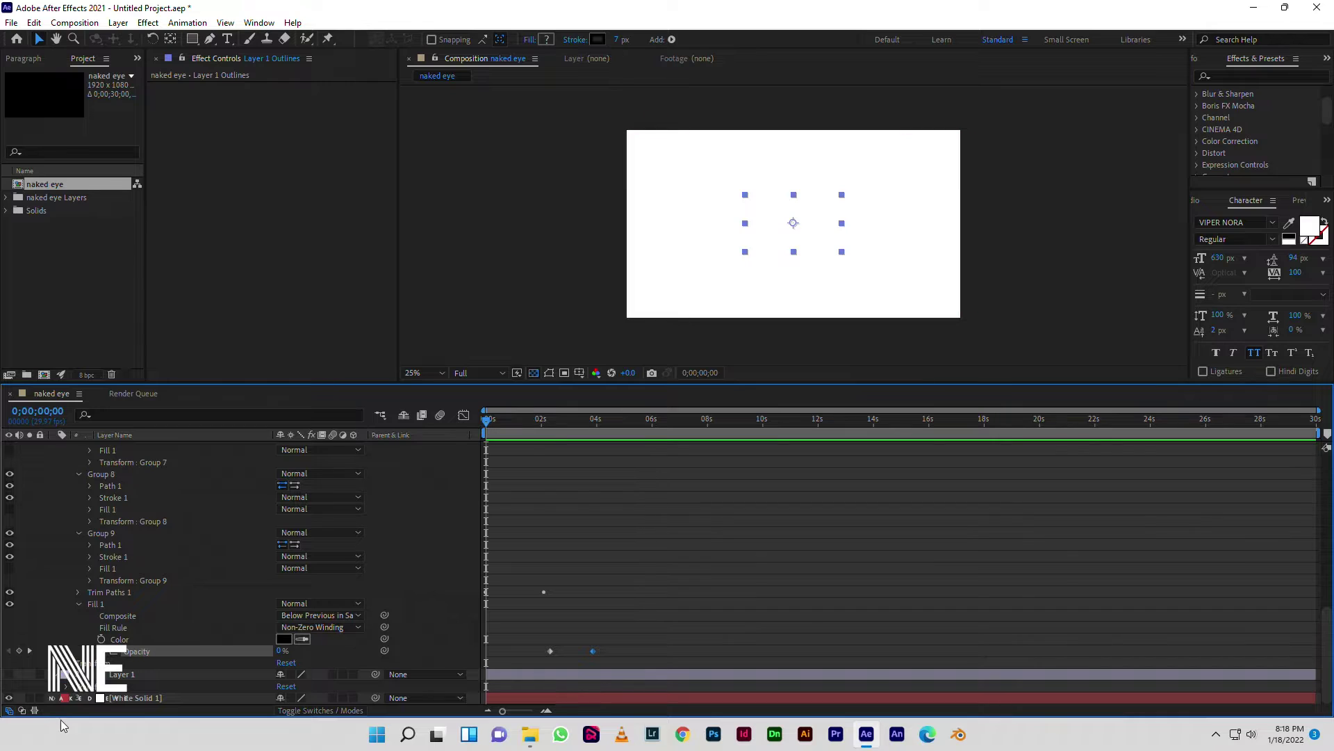
- Hide the White Solid 1 background layer
left_click(139, 698)
left_click(8, 698)
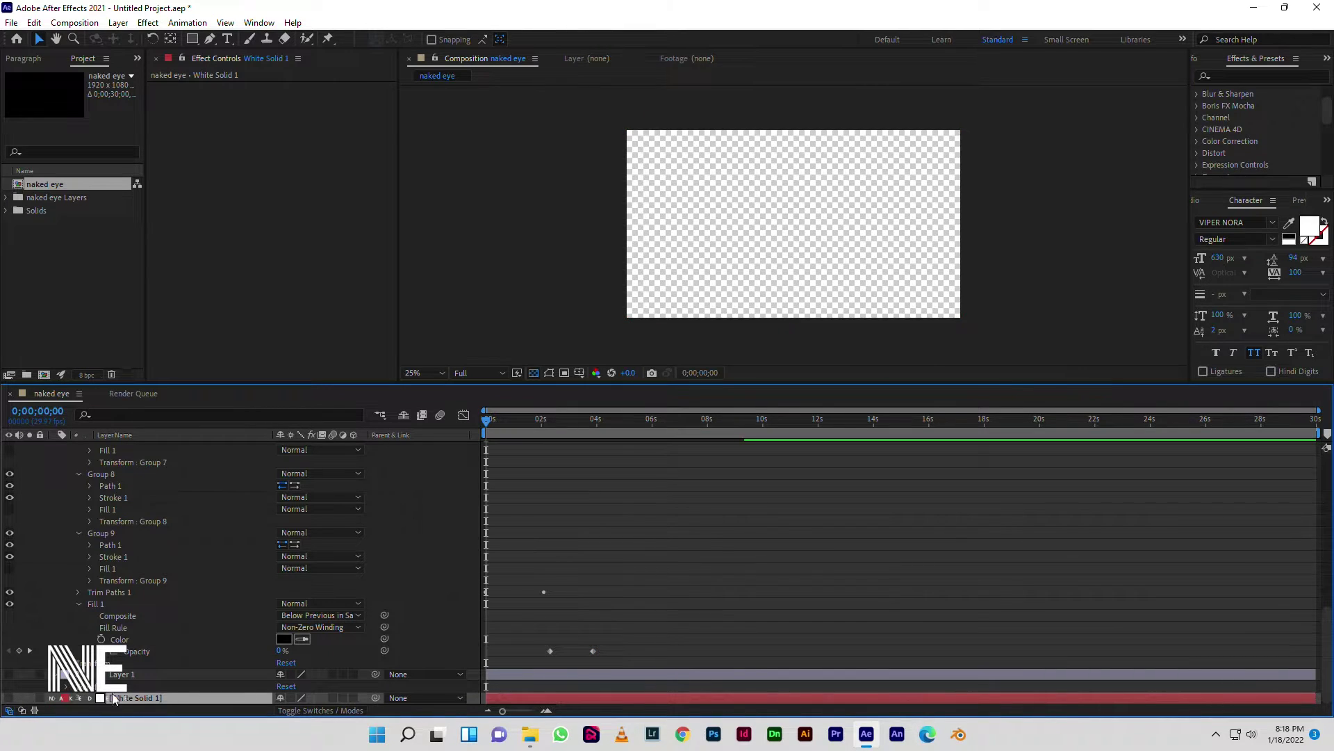
right_click(209, 694)
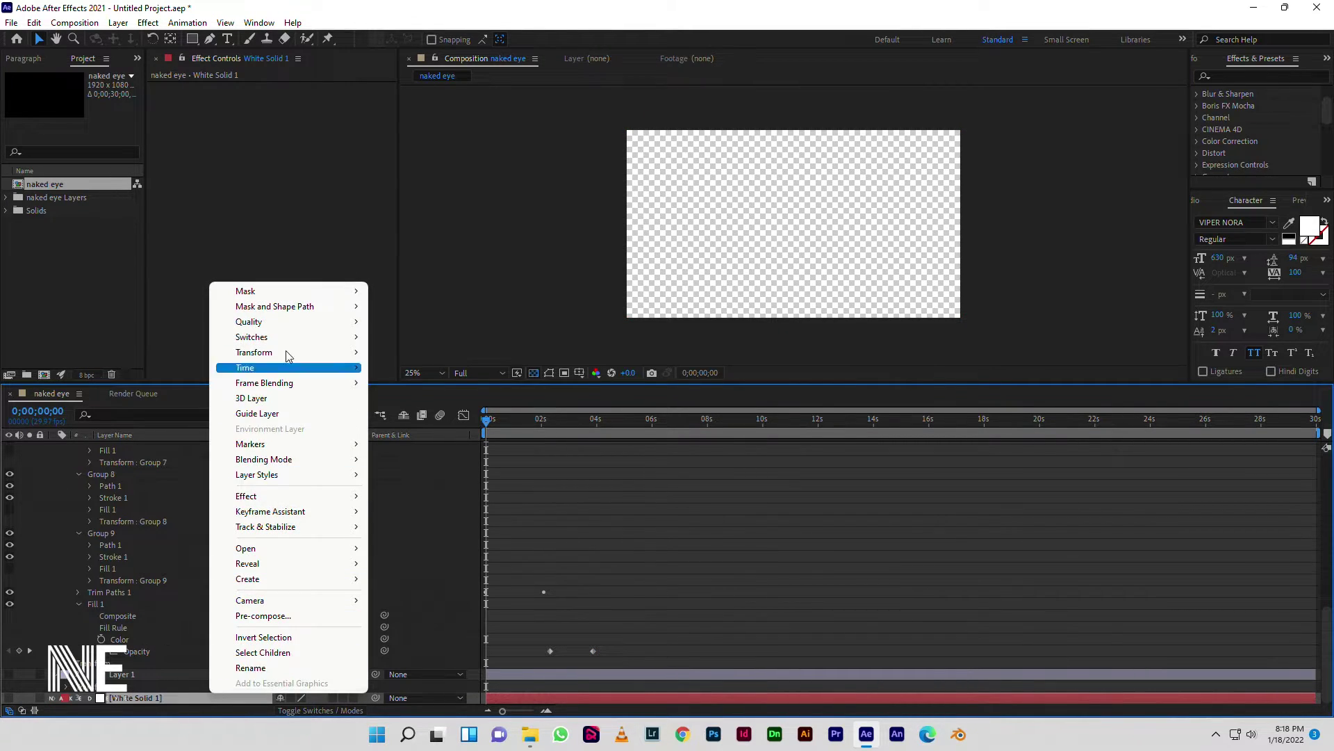
left_click(105, 497)
- Collapse the logo layer's contents and select White Solid 1
scroll(110, 490, "up", 10)
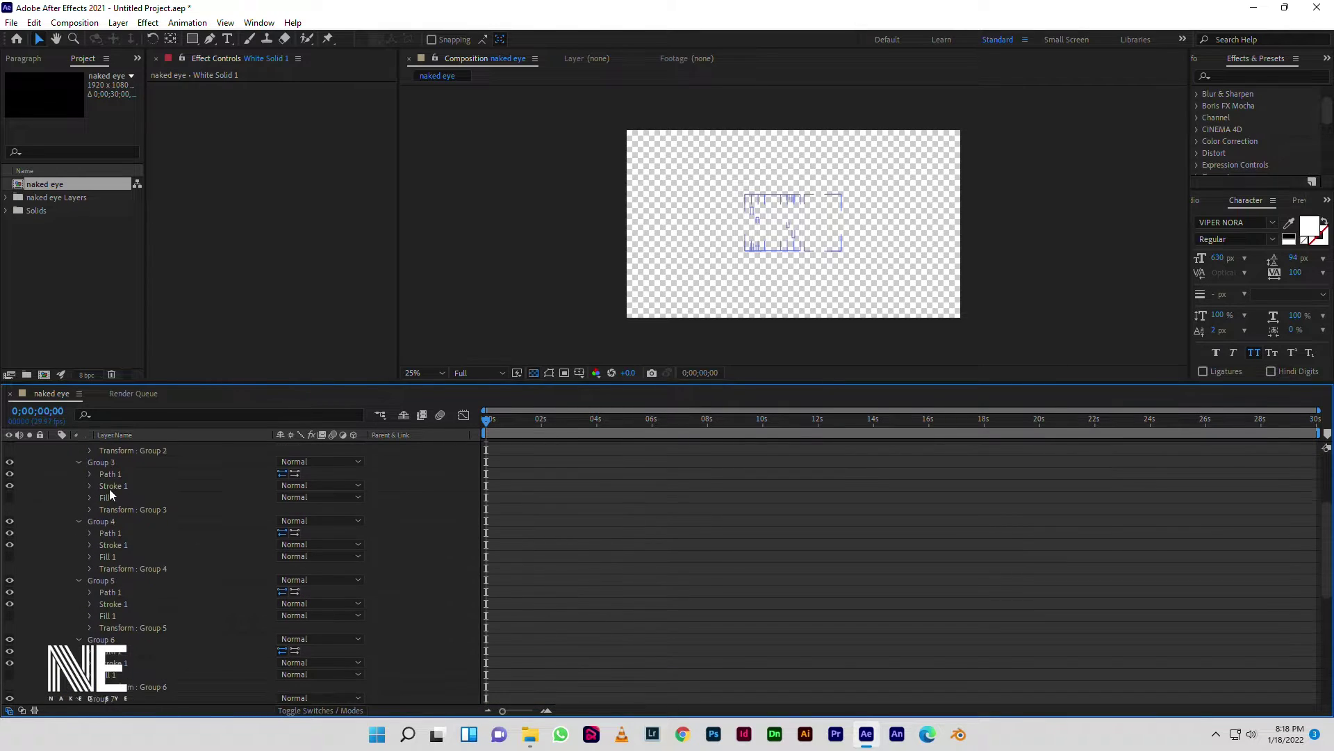
left_click(180, 416)
left_click(96, 462)
scroll(95, 462, "up", 3)
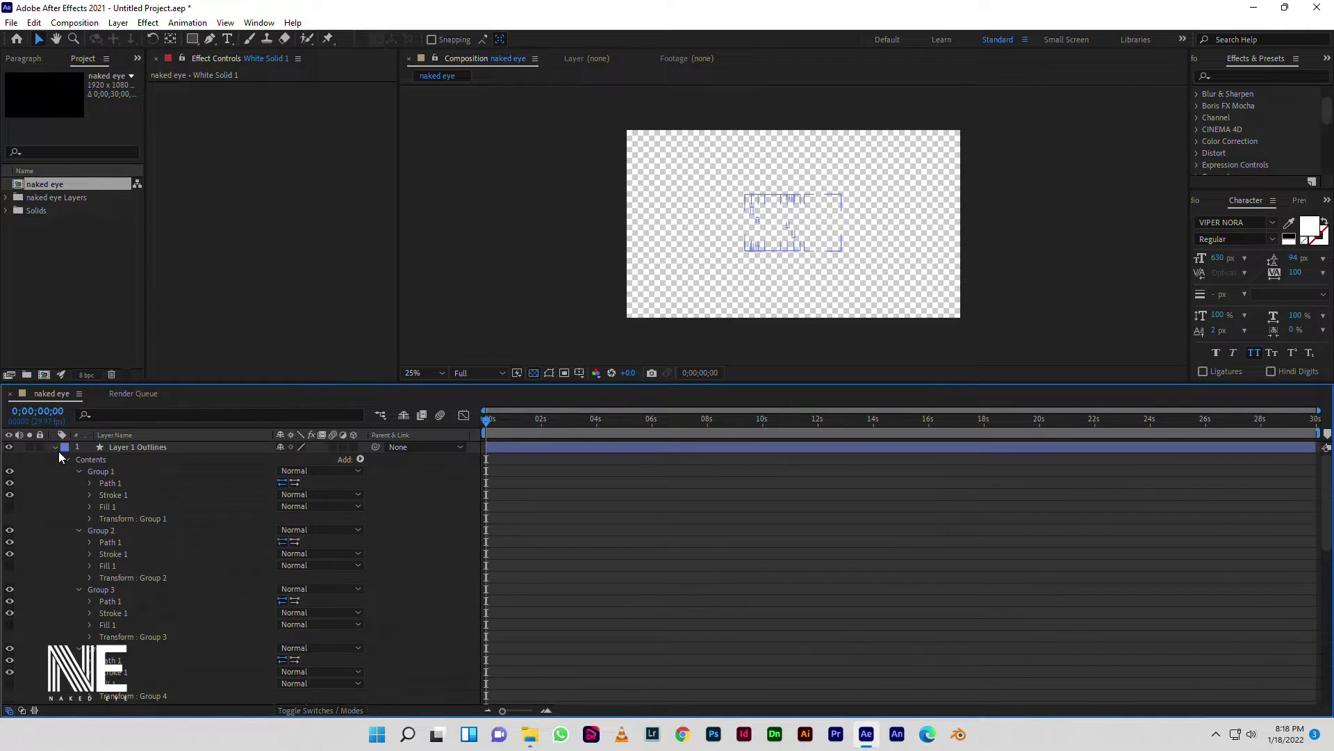
left_click(66, 459)
left_click(110, 506)
- Create a new black solid layer as the backdrop
right_click(111, 534)
mouse_move(125, 539)
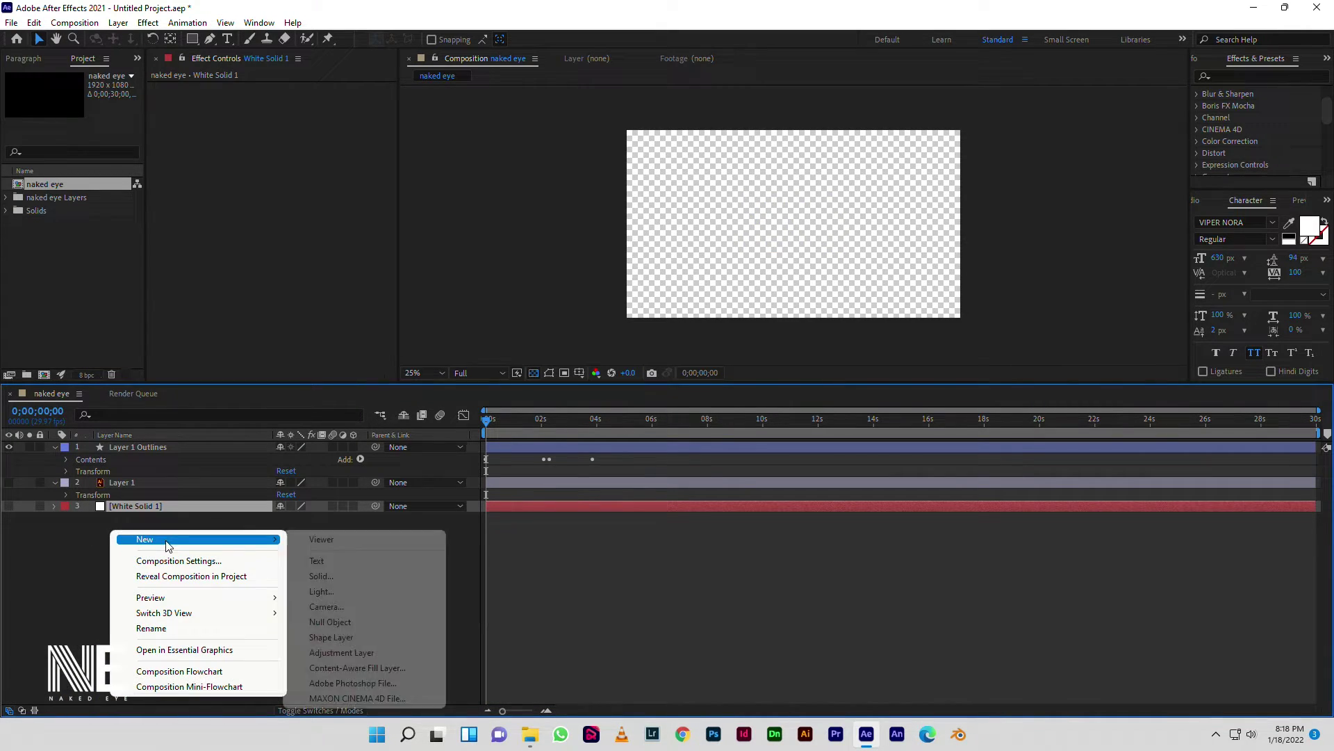
left_click(333, 576)
left_click(659, 452)
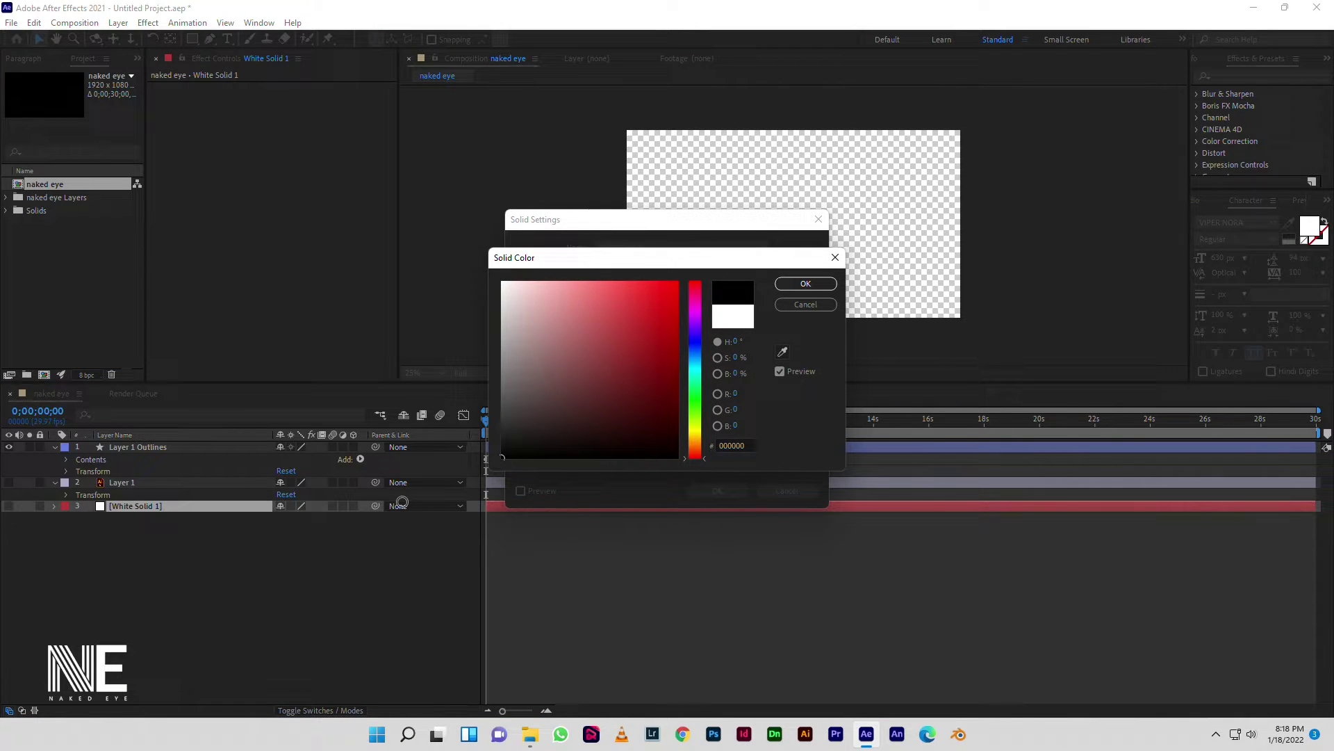
left_click(796, 286)
left_click(723, 489)
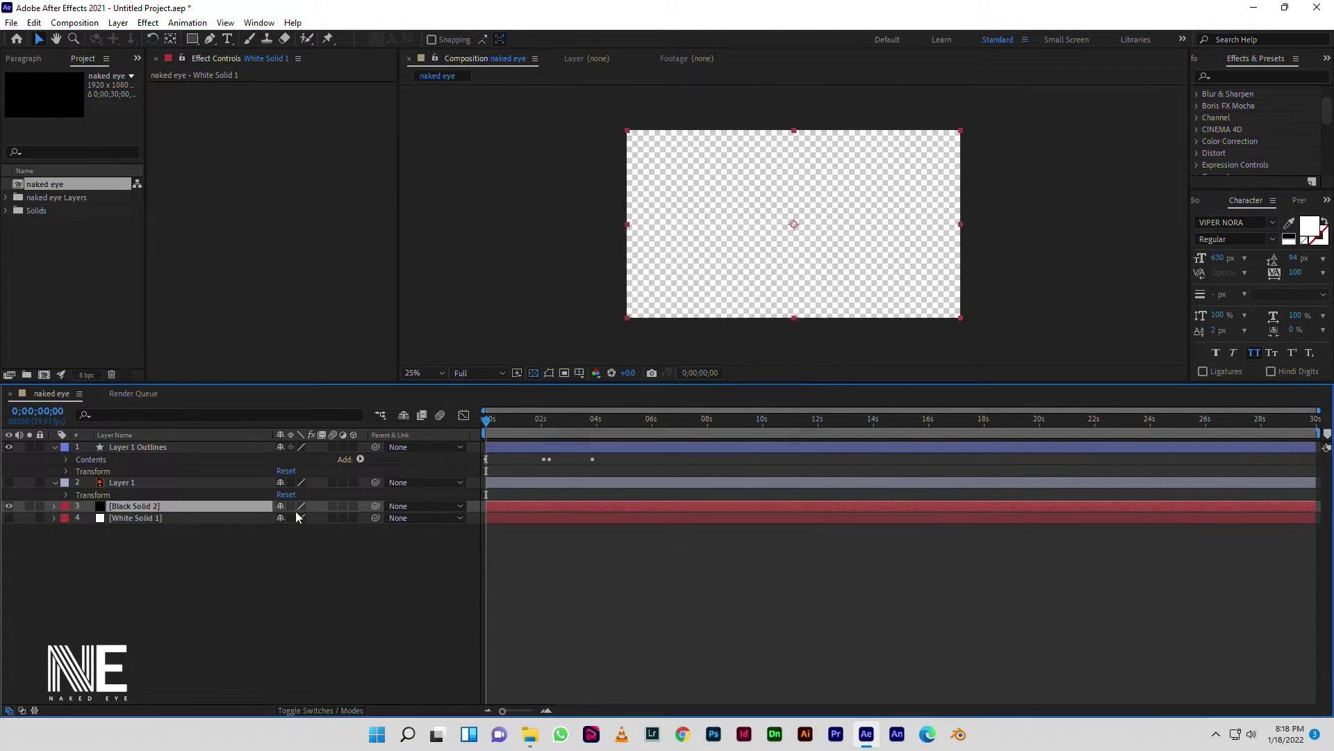
left_click(132, 447)
- Make the NE logo's stroke colour #FFFFFF and its Fill 1 colour white
left_click(597, 39)
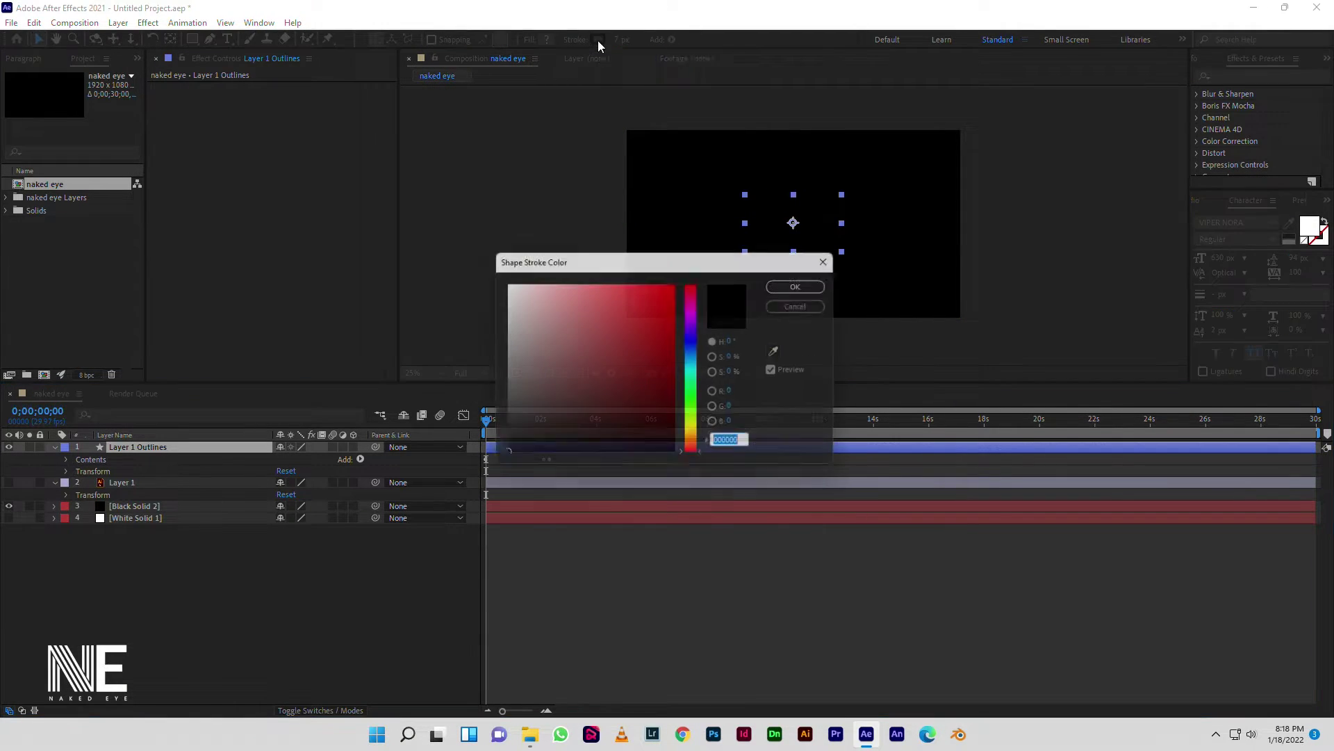
left_click(805, 284)
left_click(68, 460)
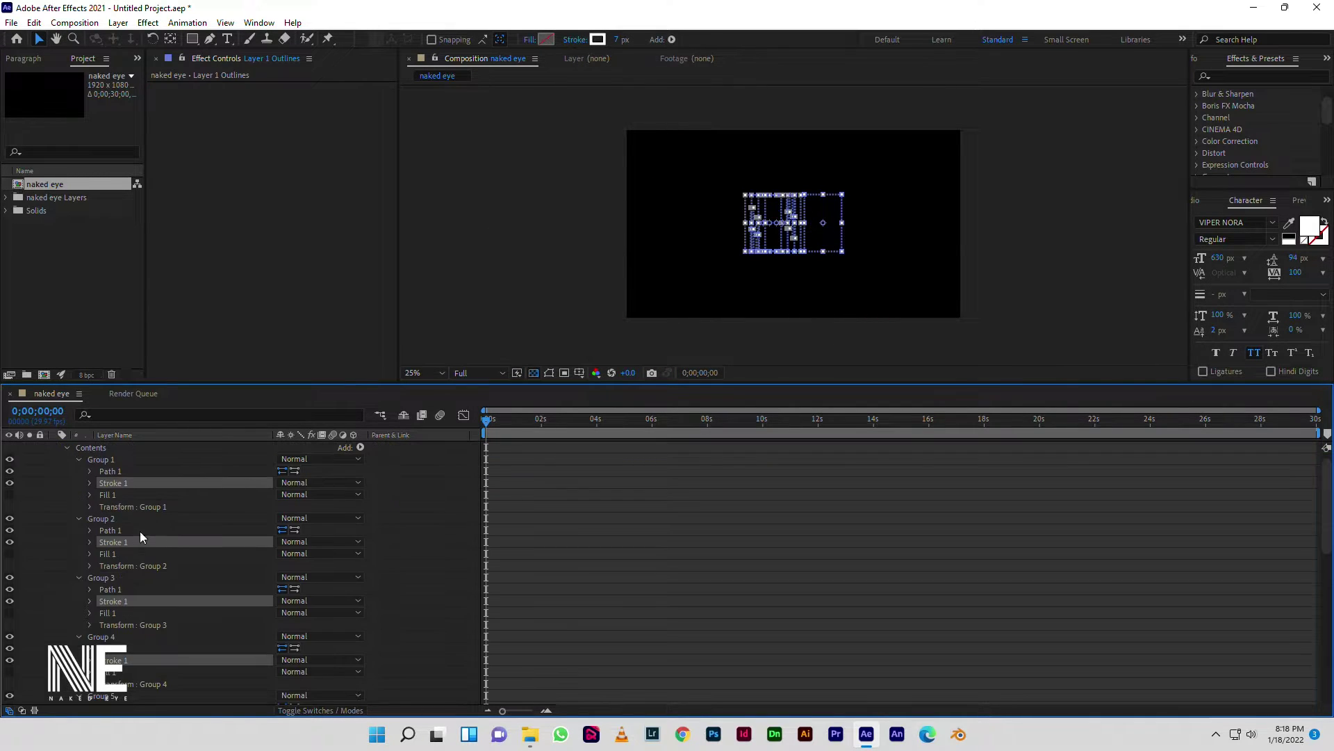
scroll(160, 556, "down", 10)
left_click(283, 627)
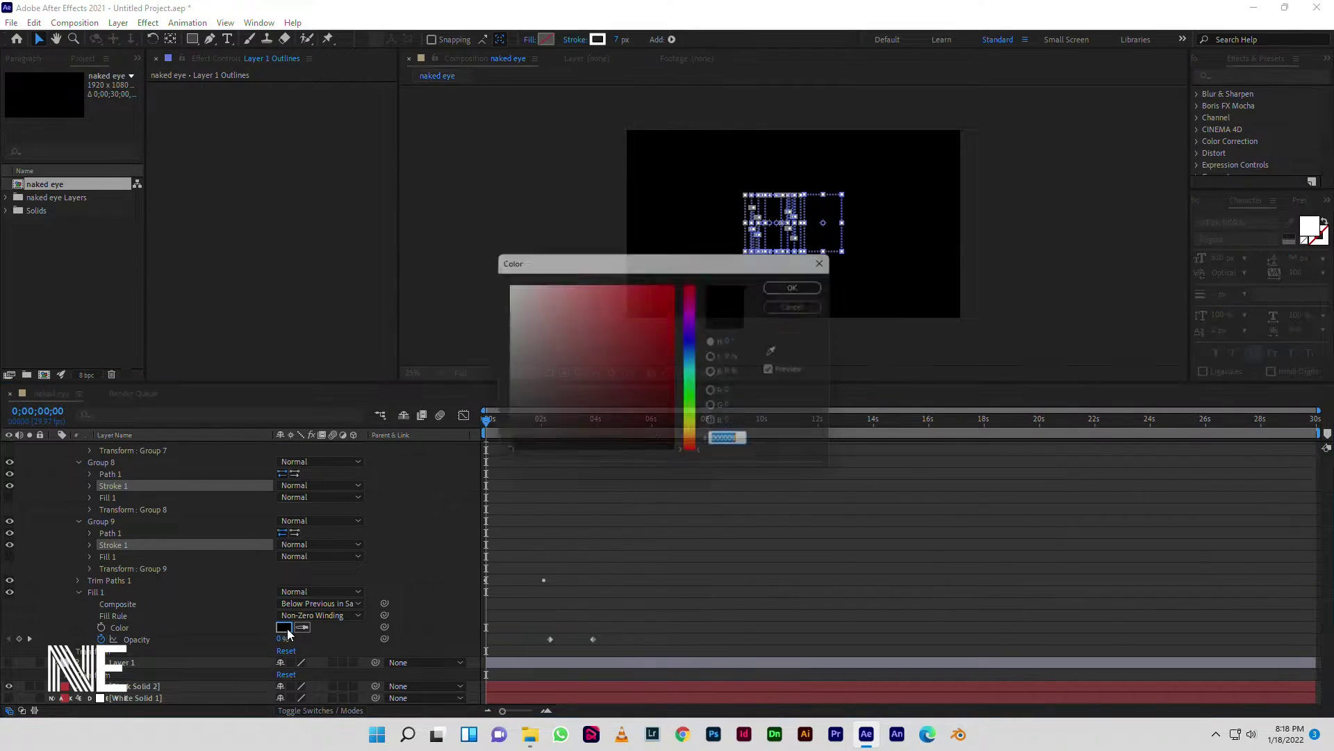
left_click_drag(536, 296, 542, 266)
left_click(804, 289)
- Preview the white logo animation from the start of the composition
key("space")
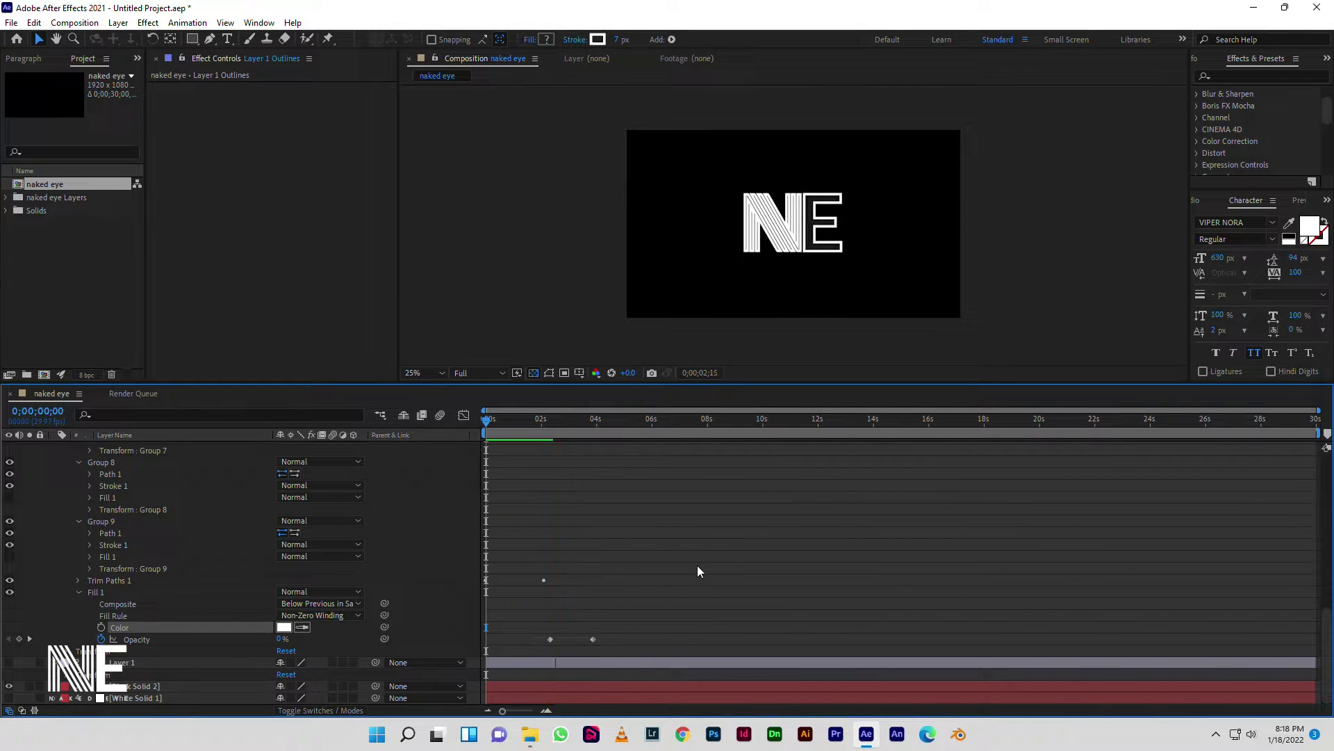
key("space")
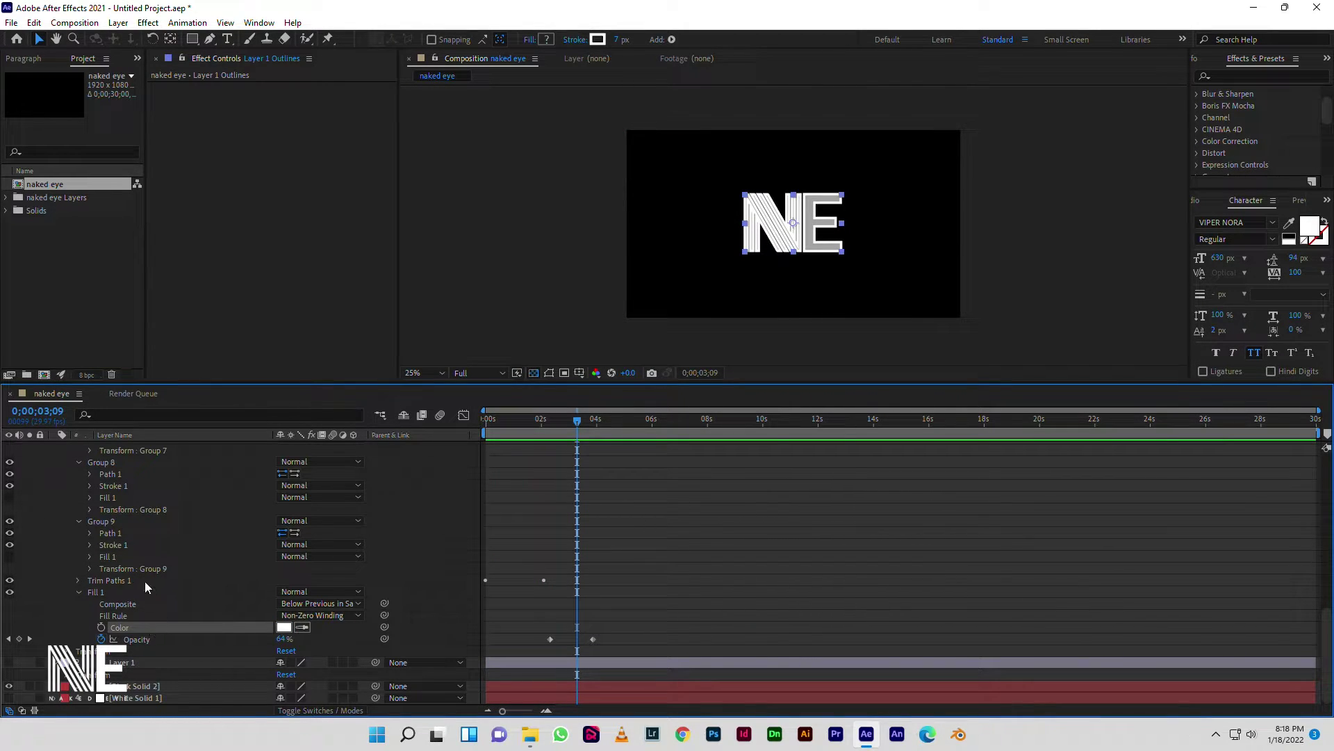
left_click(866, 103)
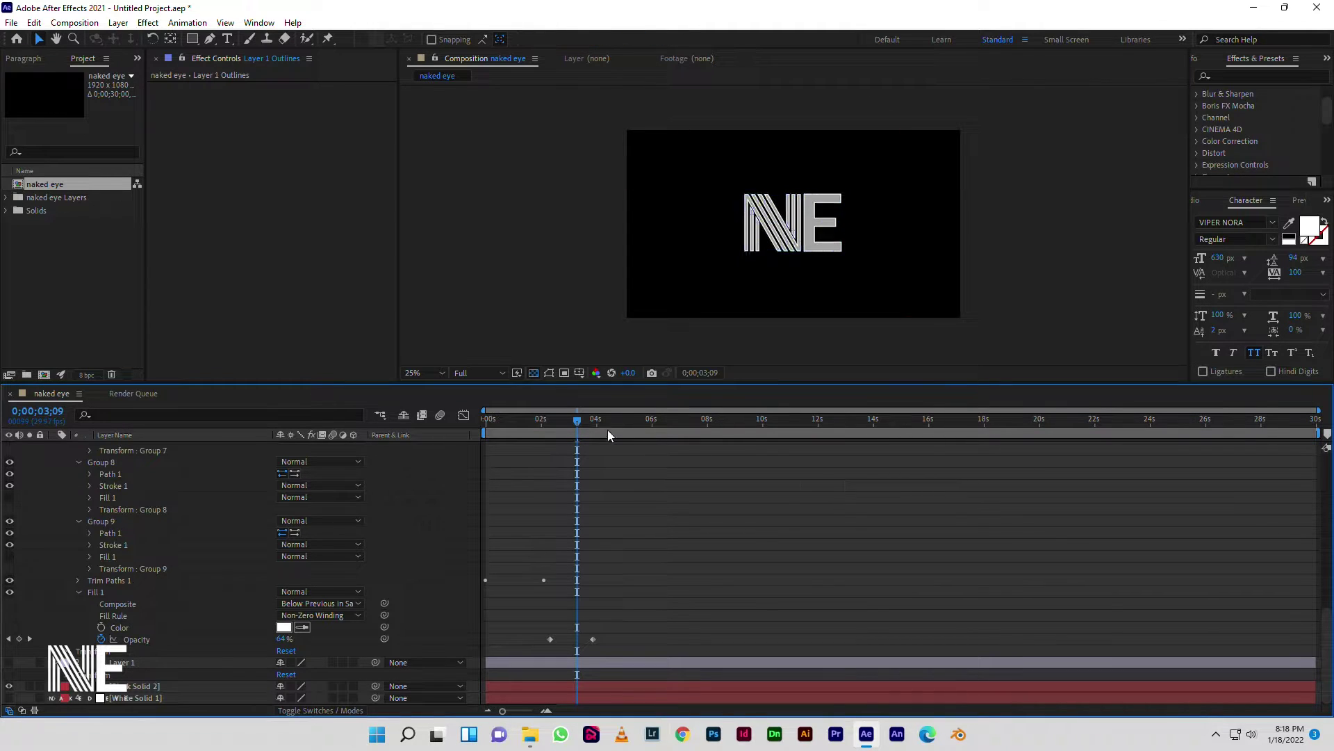
key("Home")
key("space")
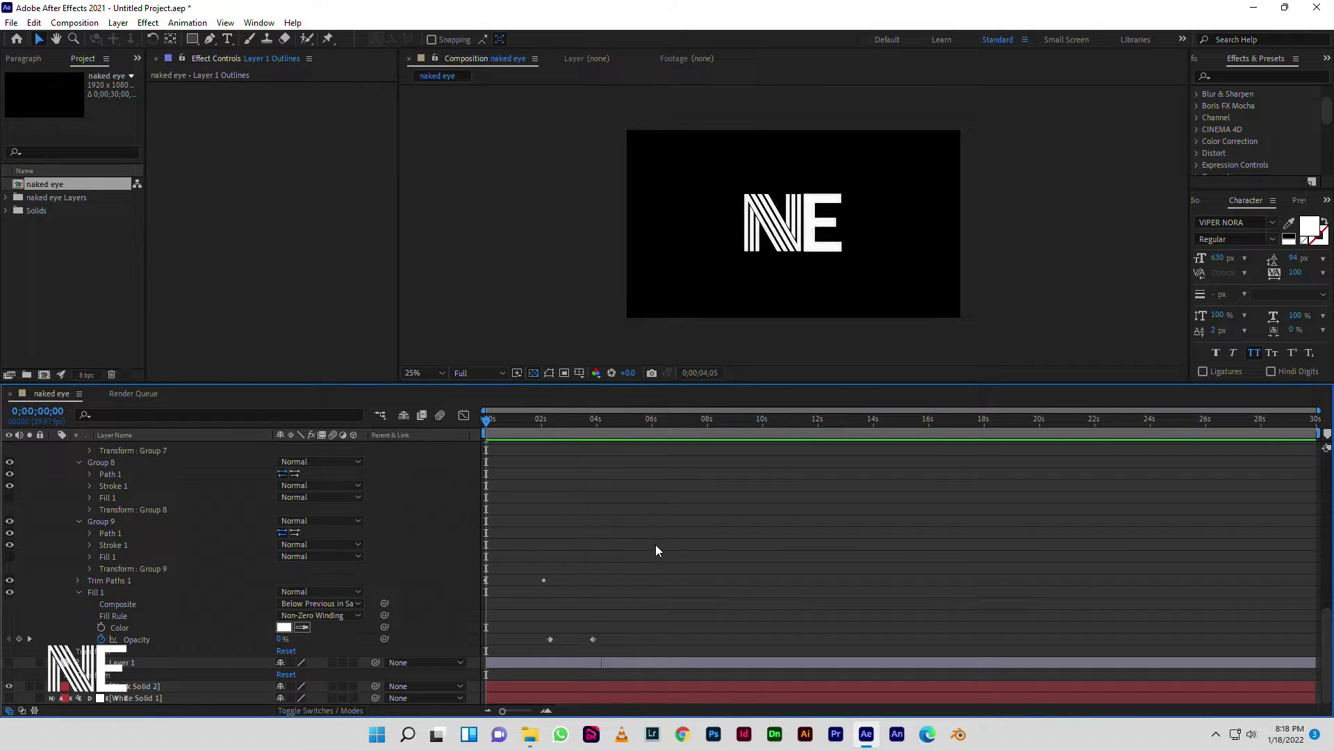
key("space")
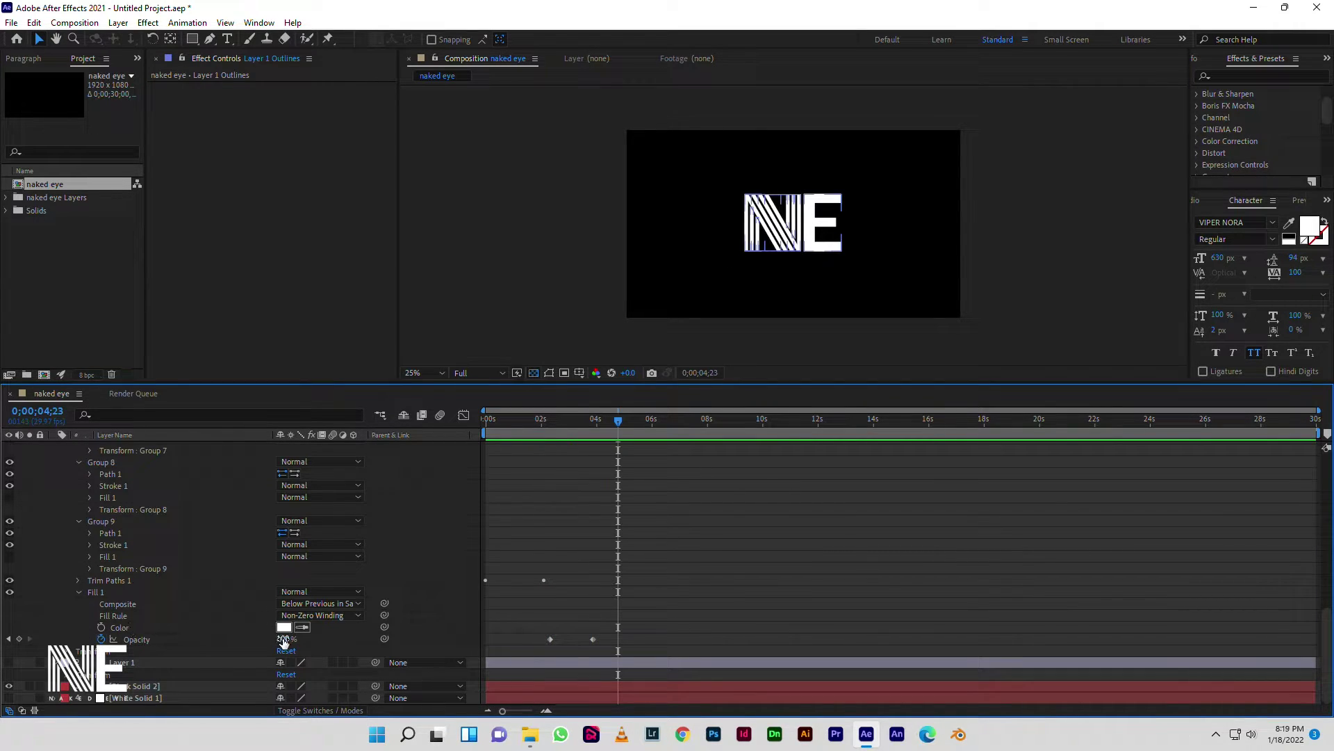
- Replay the preview from the beginning, then collapse the logo layer's property tree
left_click(157, 590)
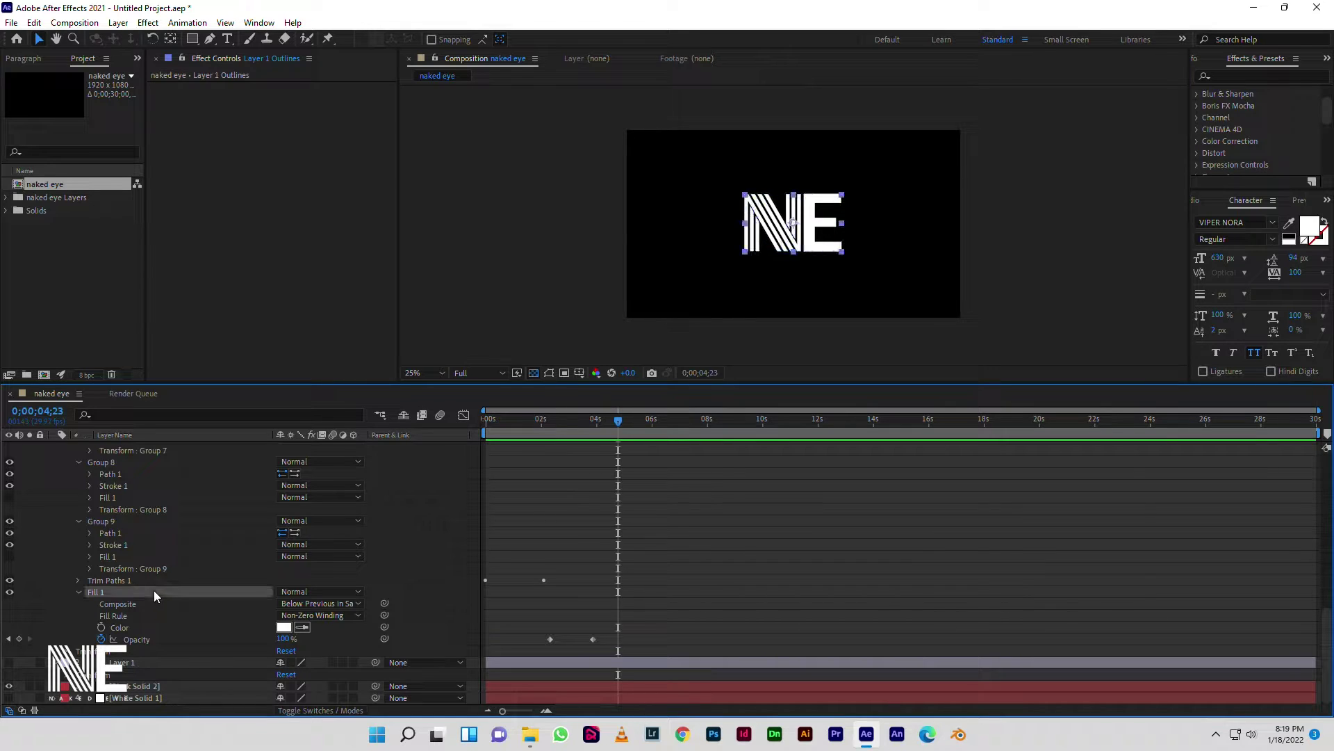
left_click(855, 135)
left_click_drag(576, 422, 423, 478)
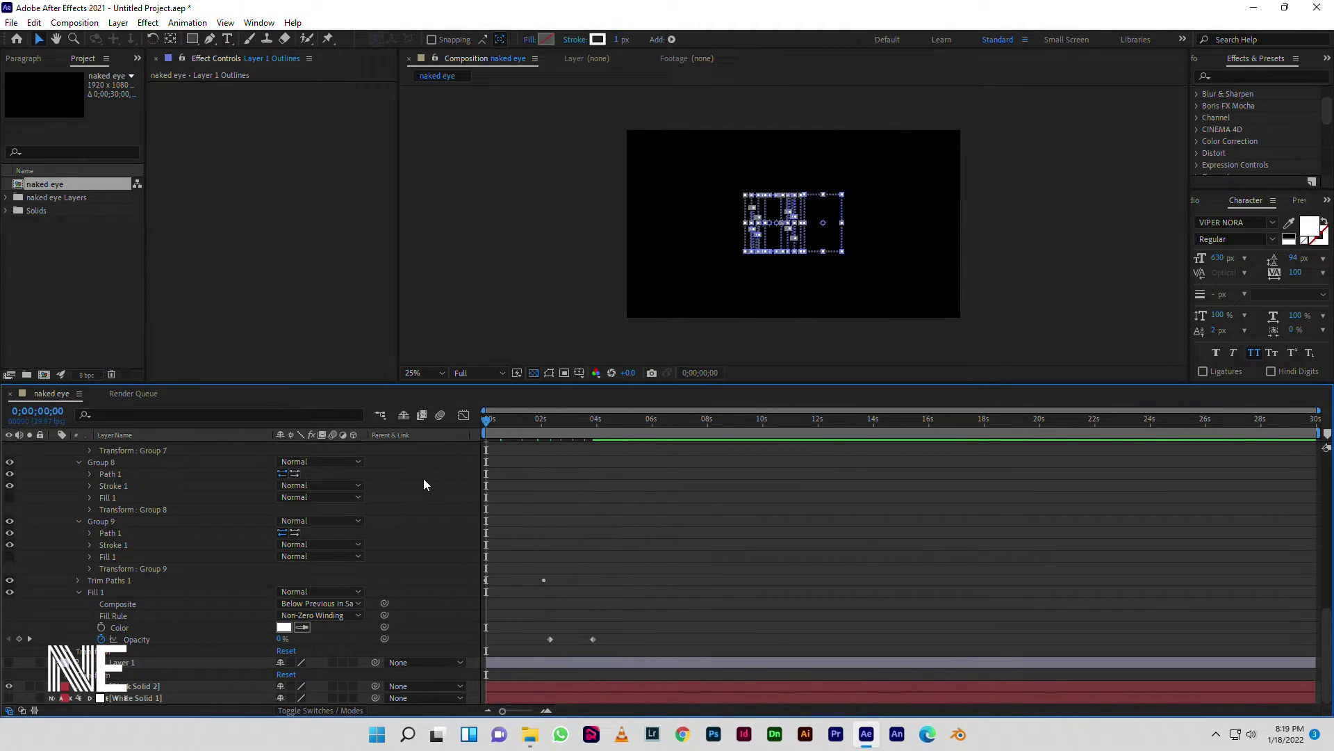
key("space")
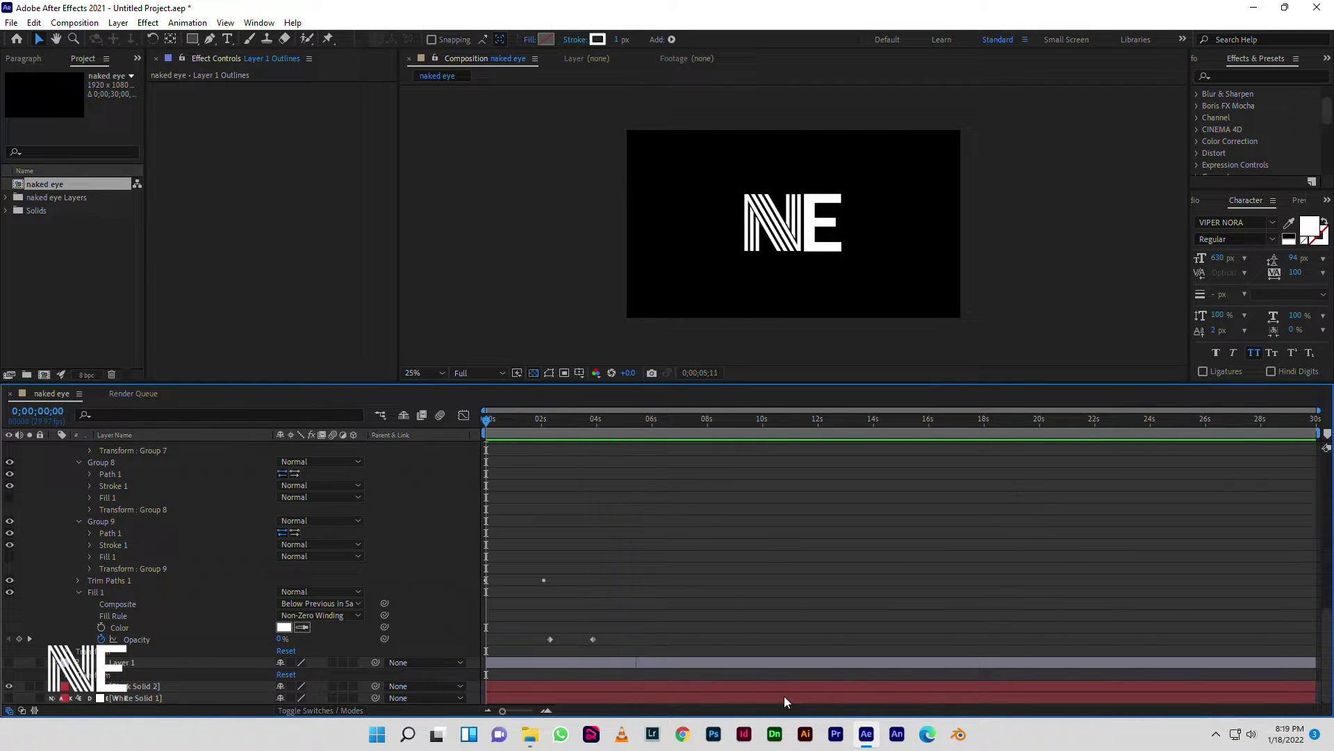
key("space")
scroll(231, 582, "up", 3)
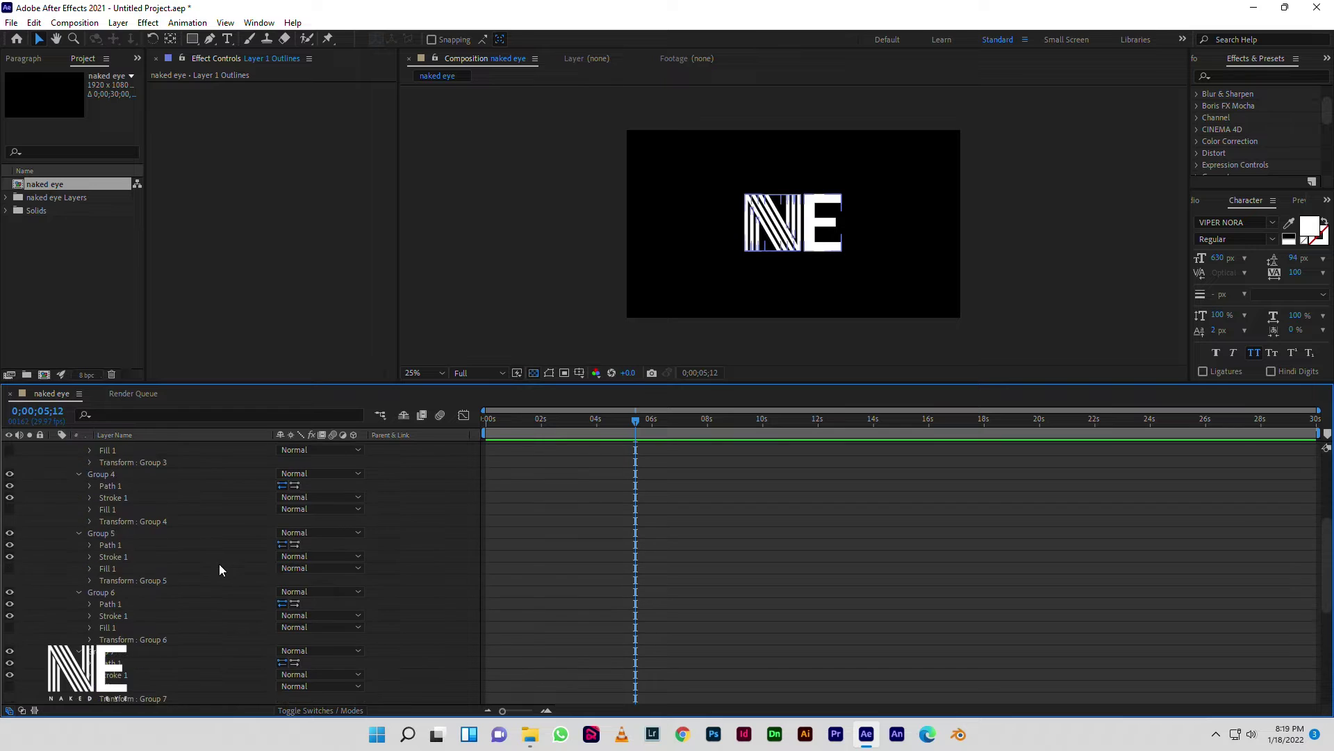
scroll(219, 564, "up", 5)
left_click(55, 447)
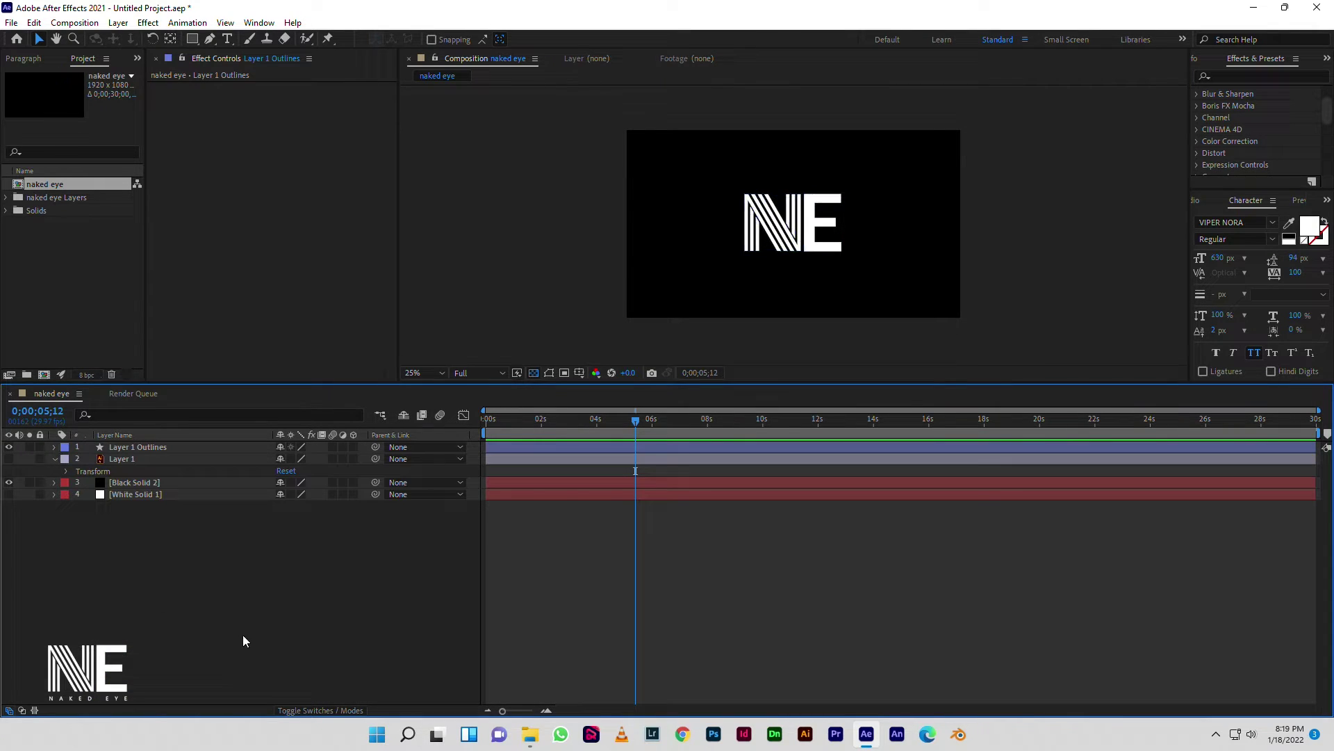
- Create a horizontal text layer in the comp reading 'naked eye'
left_click(228, 40)
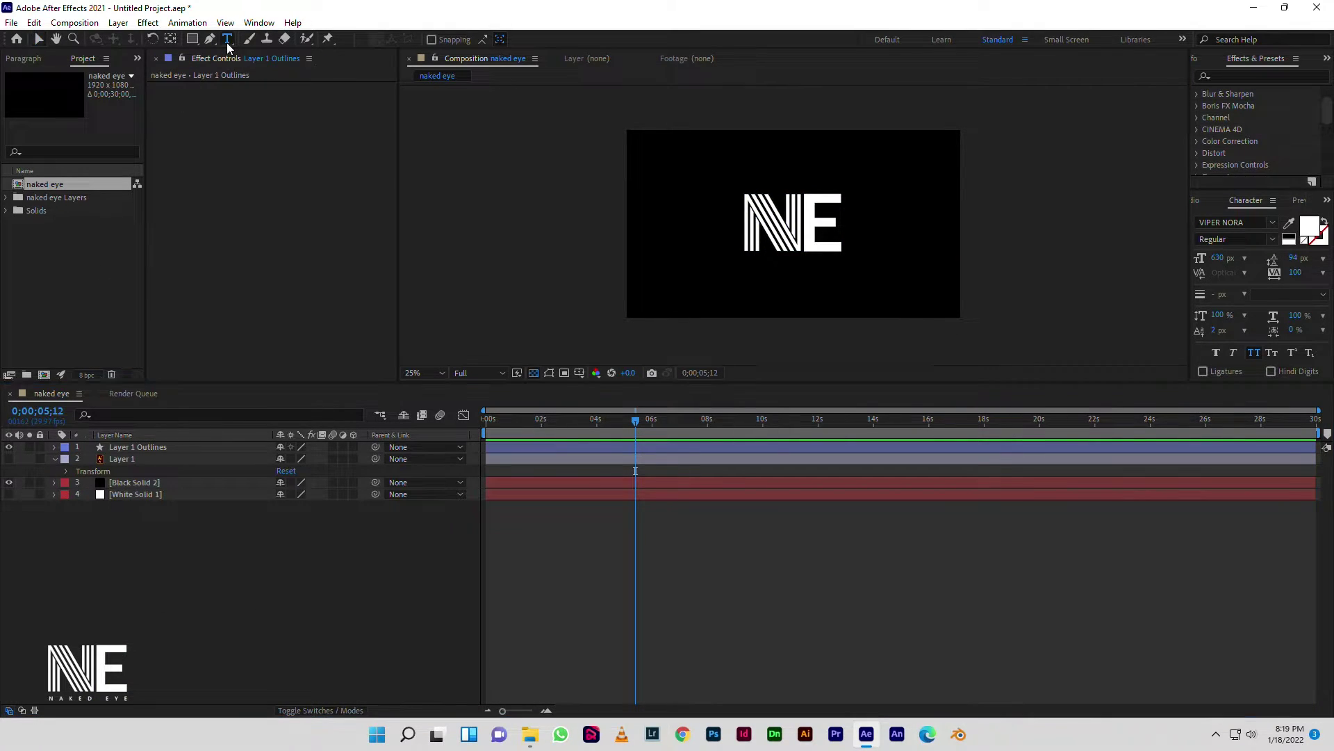
left_click(748, 268)
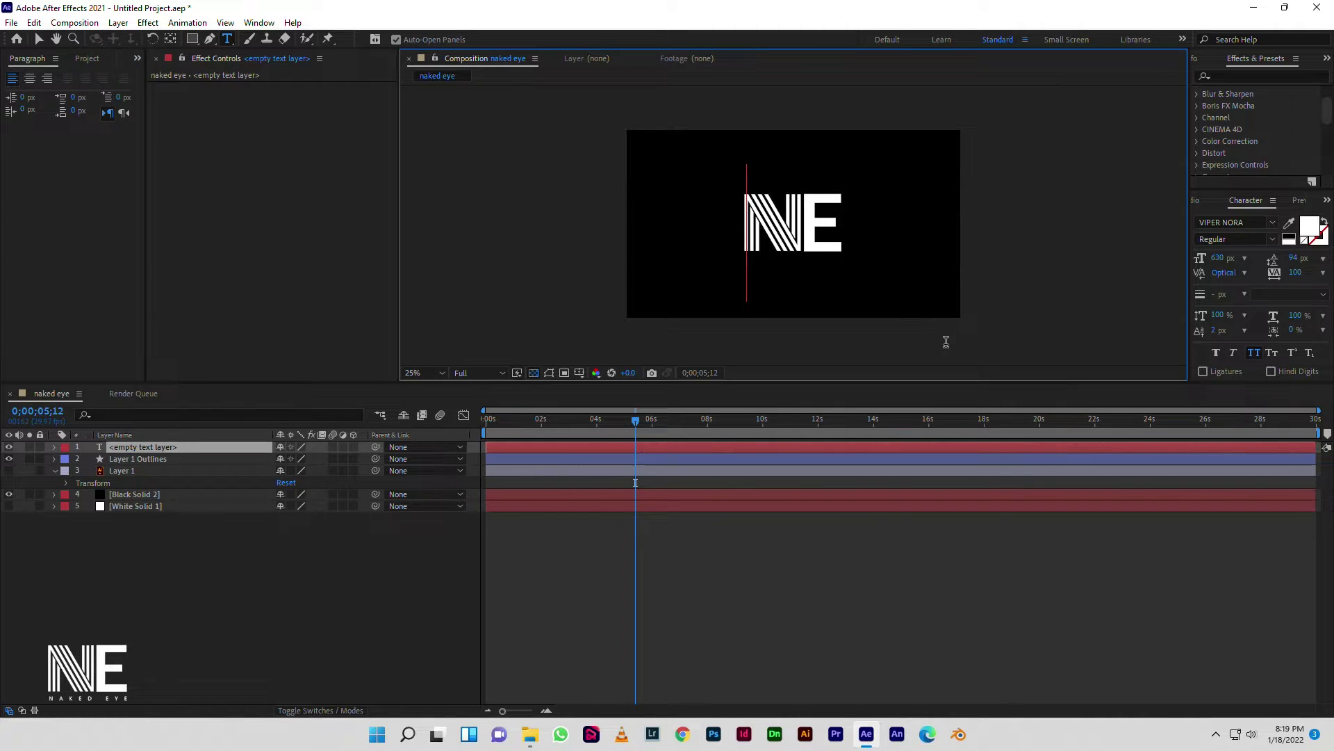
type("naked")
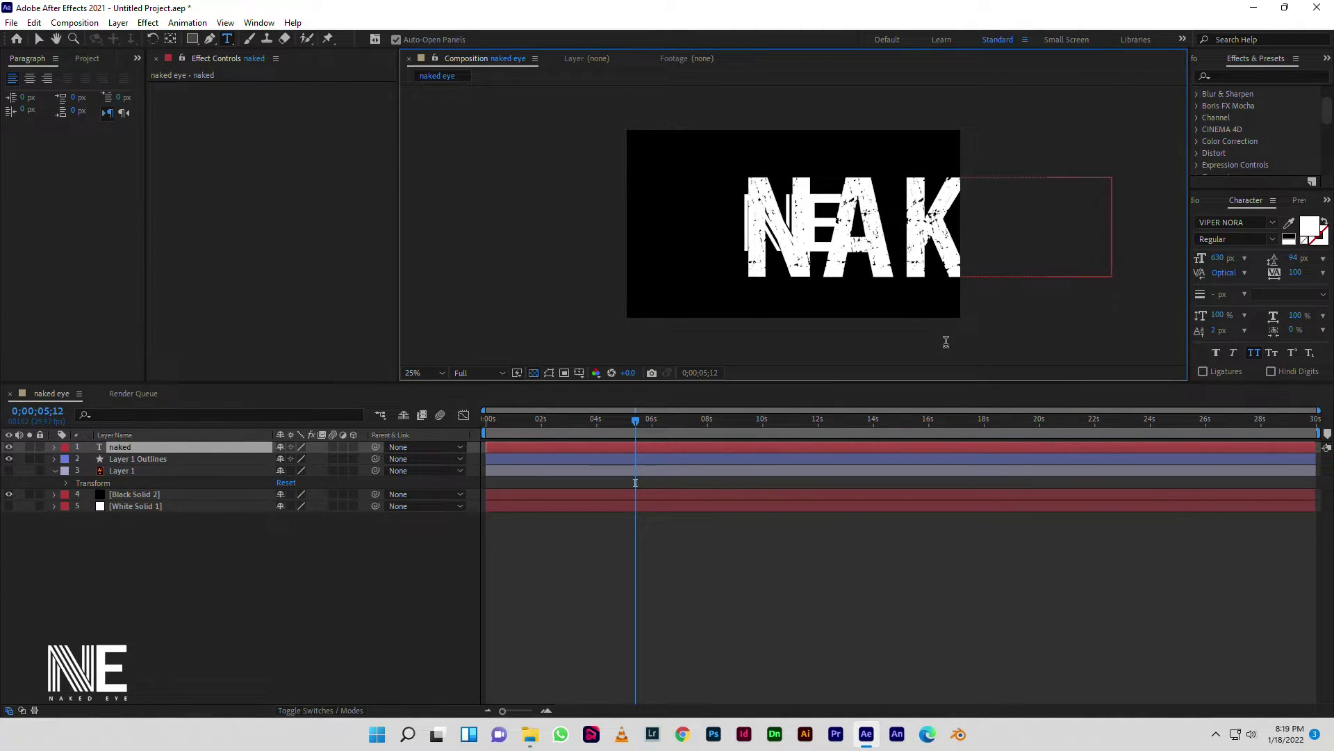
type(" ye")
key("BackSpace")
key("BackSpace")
key("BackSpace")
type("e")
- Shrink the 'naked eye' text to 39 px and place it just below the logo
key("ctrl+a")
left_click_drag(1217, 258, 879, 294)
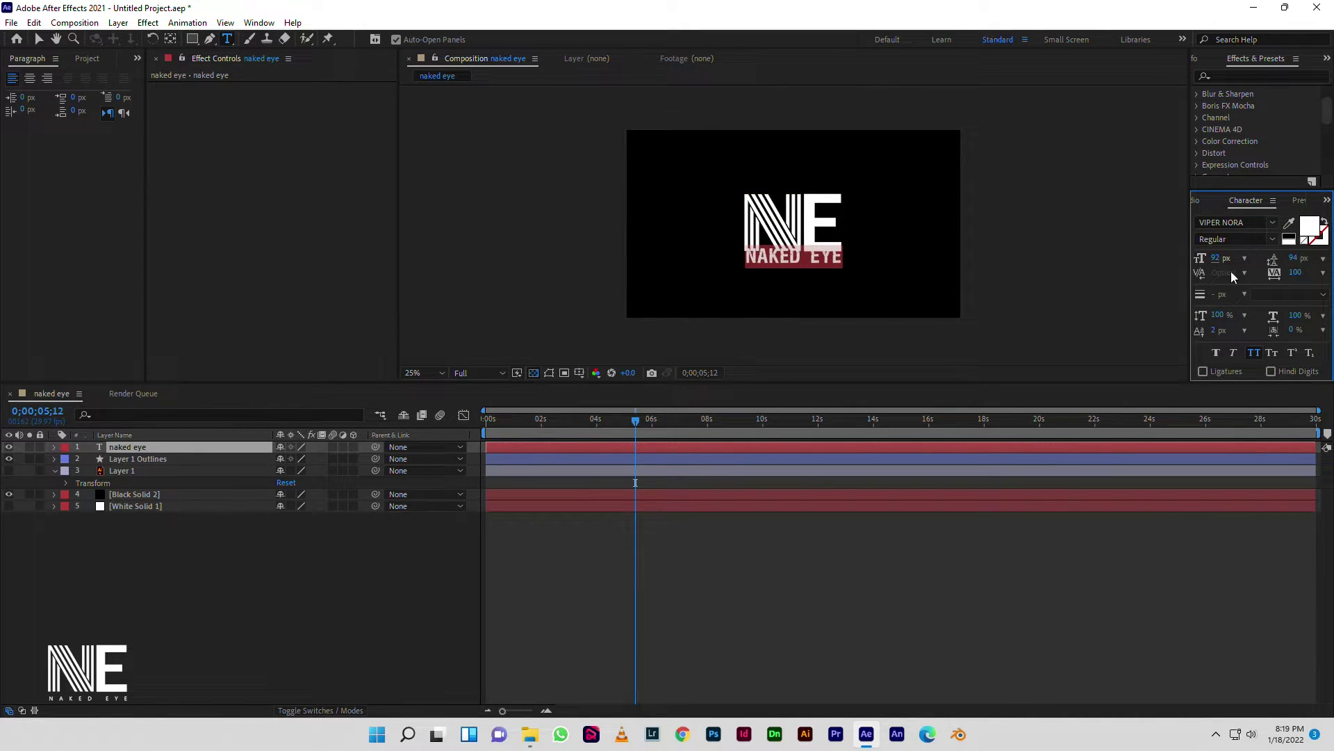
left_click(38, 39)
left_click_drag(779, 271, 778, 276)
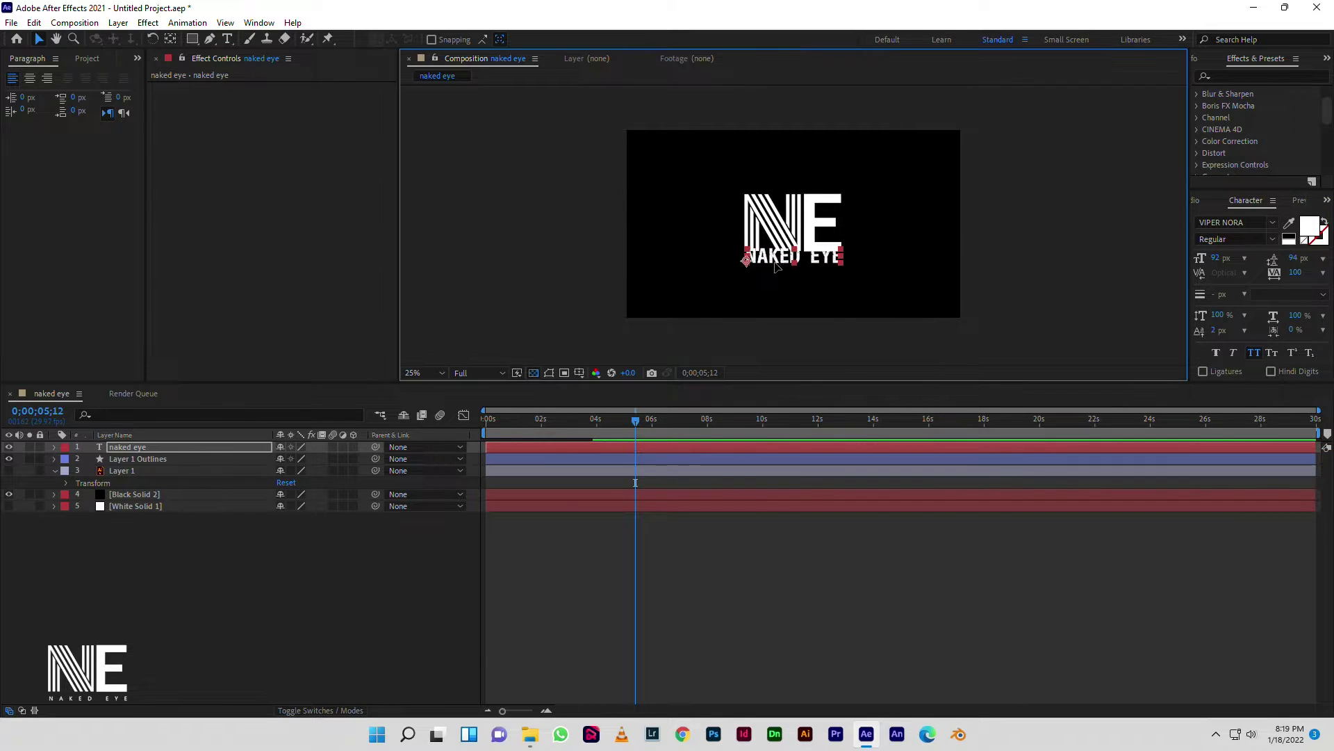
left_click_drag(1213, 262, 1181, 265)
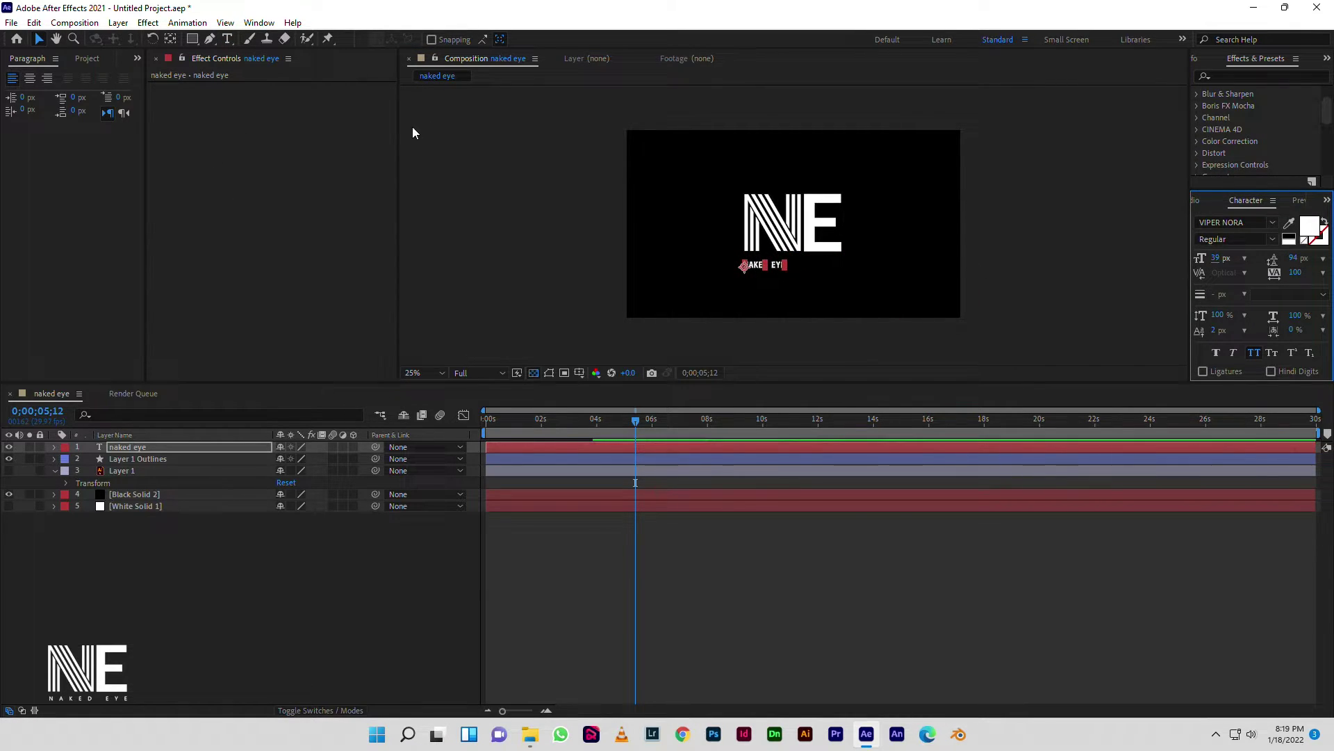
left_click(990, 303)
left_click(769, 269)
- Change the NAKED EYE subtitle font to Bebas Neue Light
left_click_drag(769, 269, 768, 267)
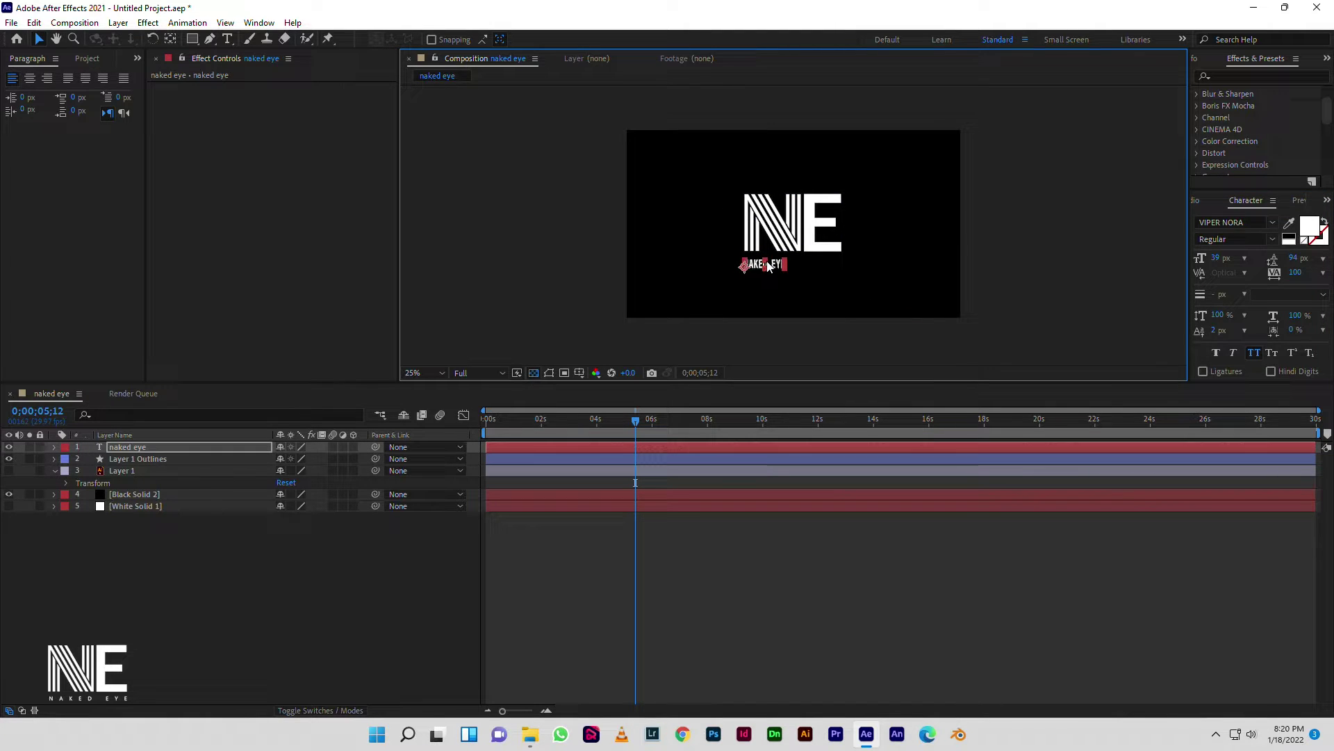
left_click(1261, 222)
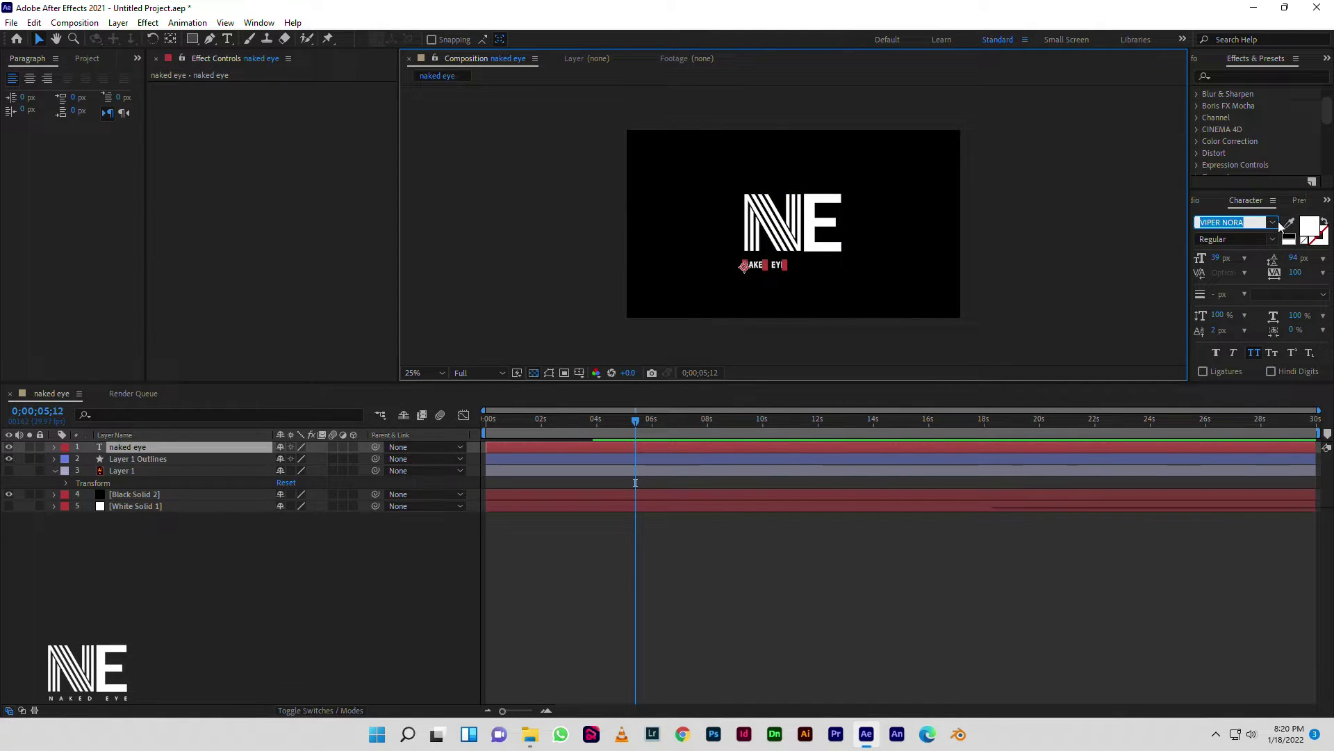
left_click(1272, 222)
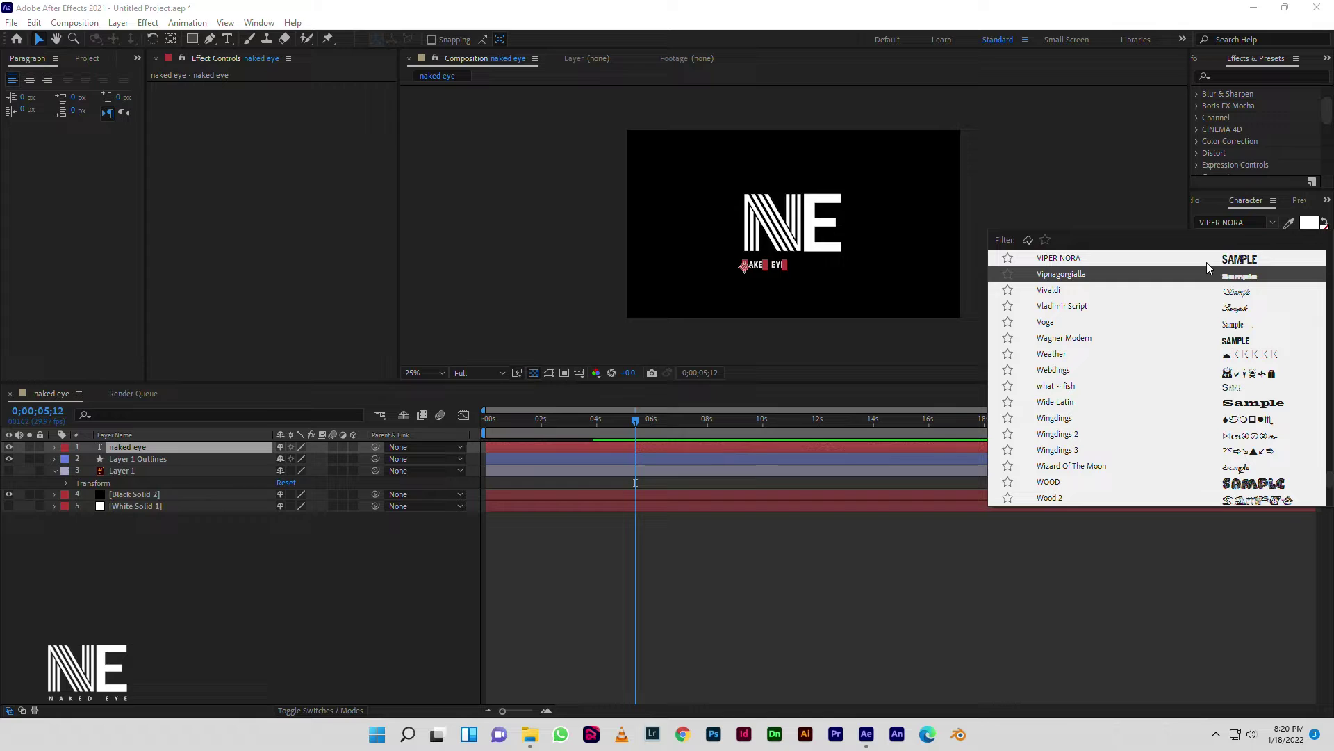
left_click(1272, 224)
left_click(1273, 223)
scroll(1256, 360, "down", 4)
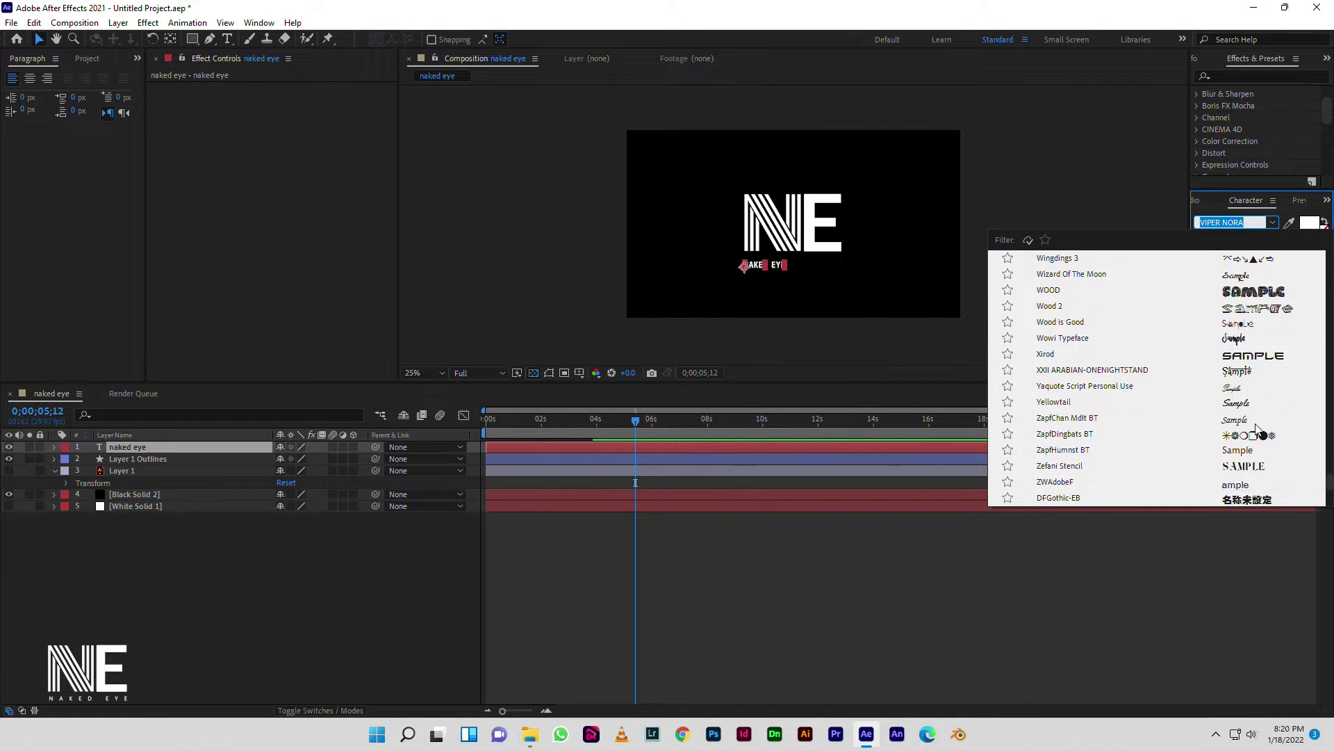
scroll(1256, 429, "down", 5)
scroll(1259, 372, "up", 5)
scroll(1259, 372, "up", 3)
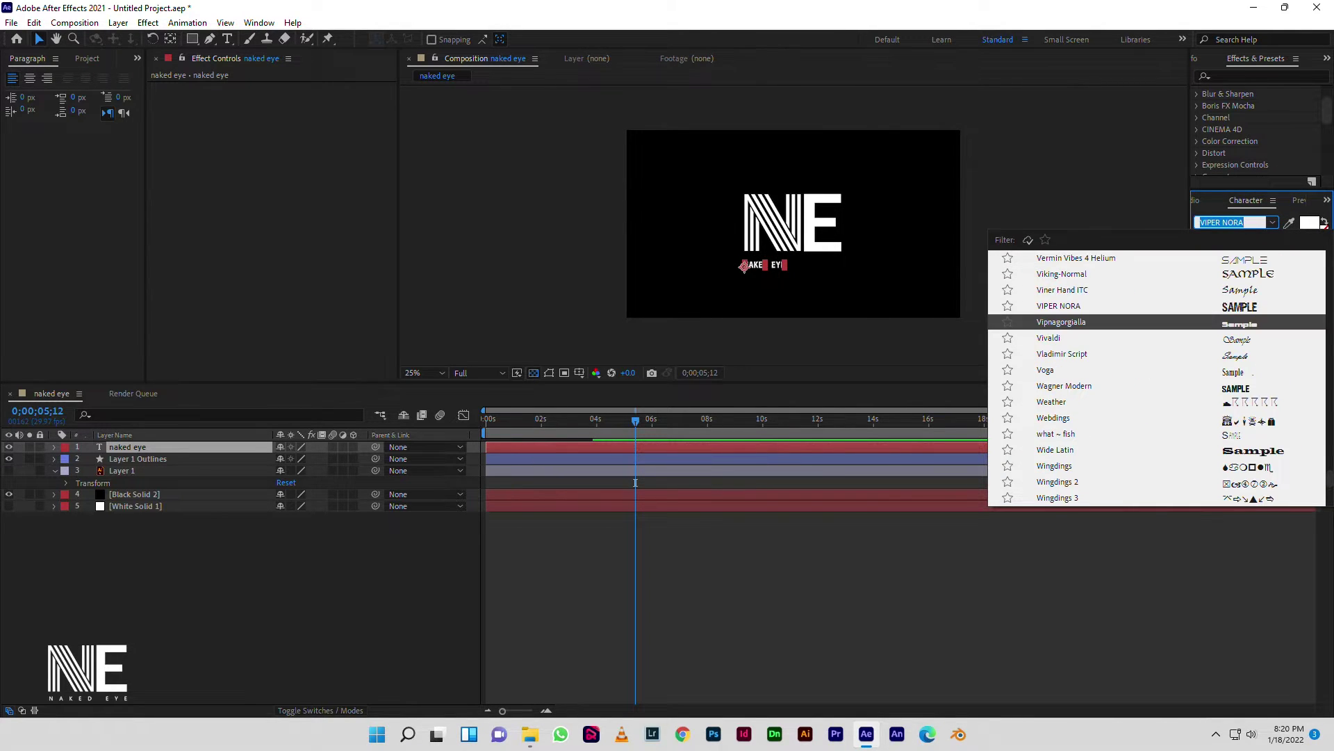
left_click(1331, 299)
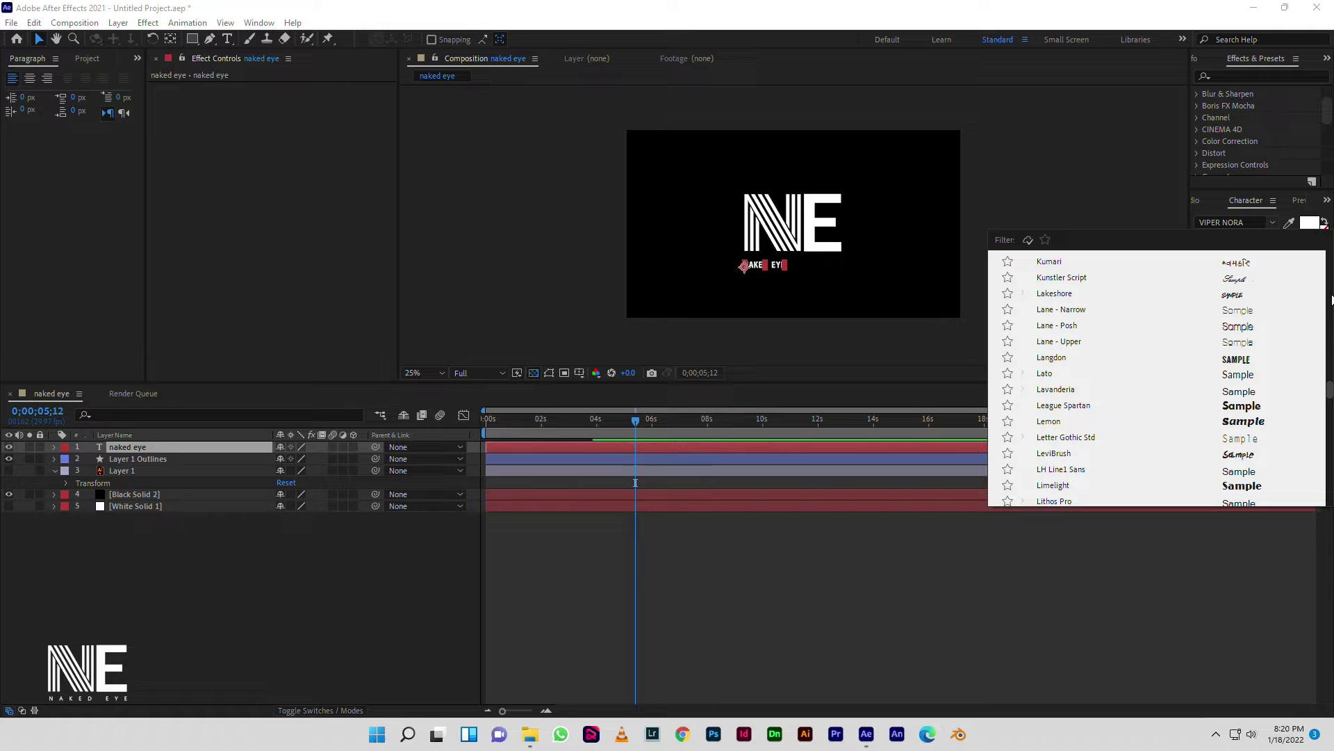
left_click(1257, 223)
scroll(1251, 221, "up", 5)
type("be")
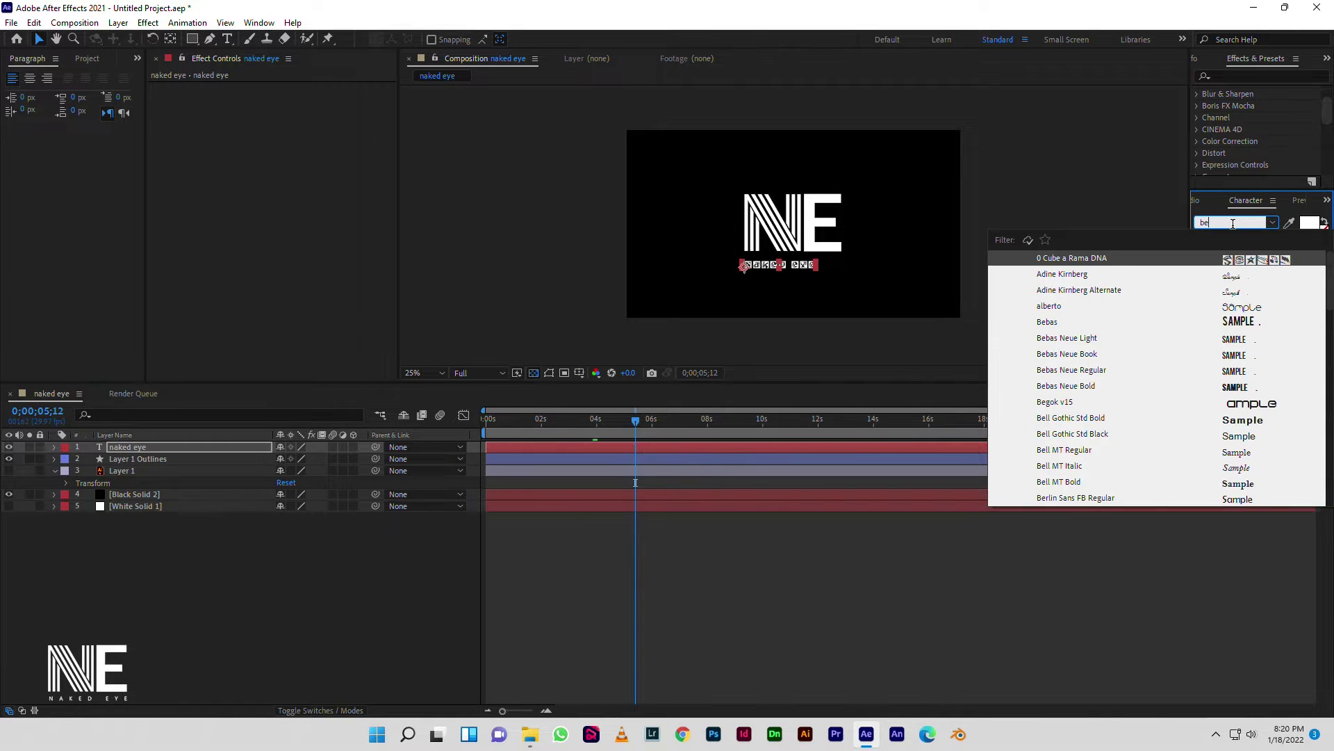
type("b")
left_click(1236, 275)
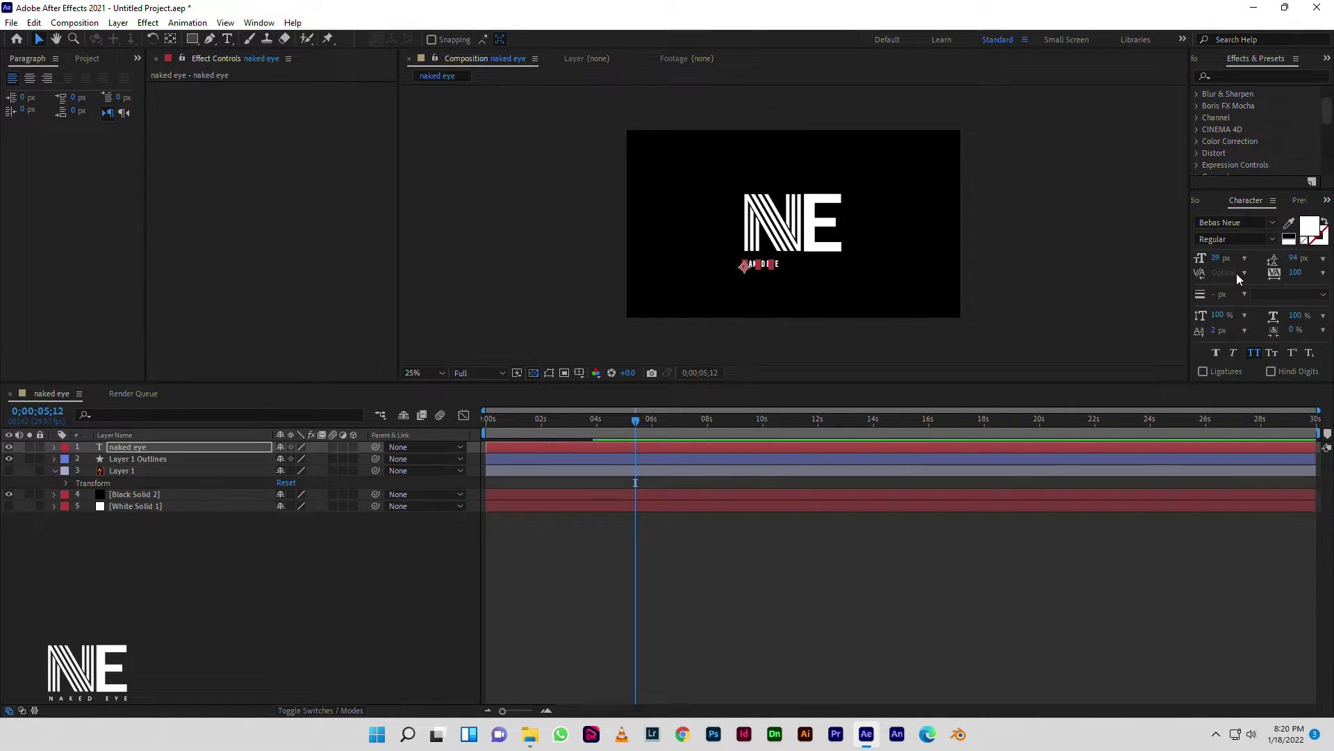
- Set the subtitle's leading to 143 px, tracking to 1000 and font size to 50 px
mouse_move(1296, 264)
left_mouse_down()
mouse_move(1324, 264)
mouse_move(1293, 277)
mouse_move(1329, 281)
left_mouse_up()
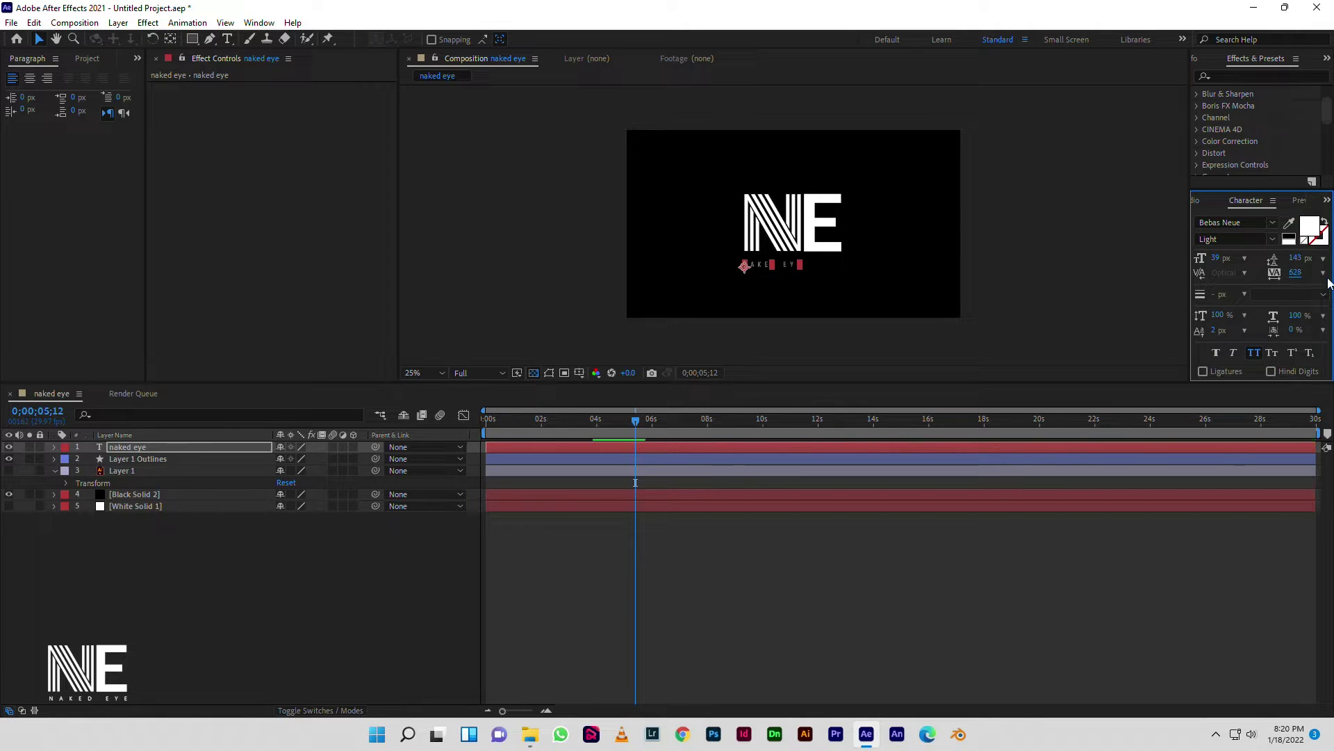
mouse_move(1329, 281)
left_mouse_down()
mouse_move(1296, 277)
mouse_move(1330, 278)
mouse_move(1312, 278)
left_mouse_up()
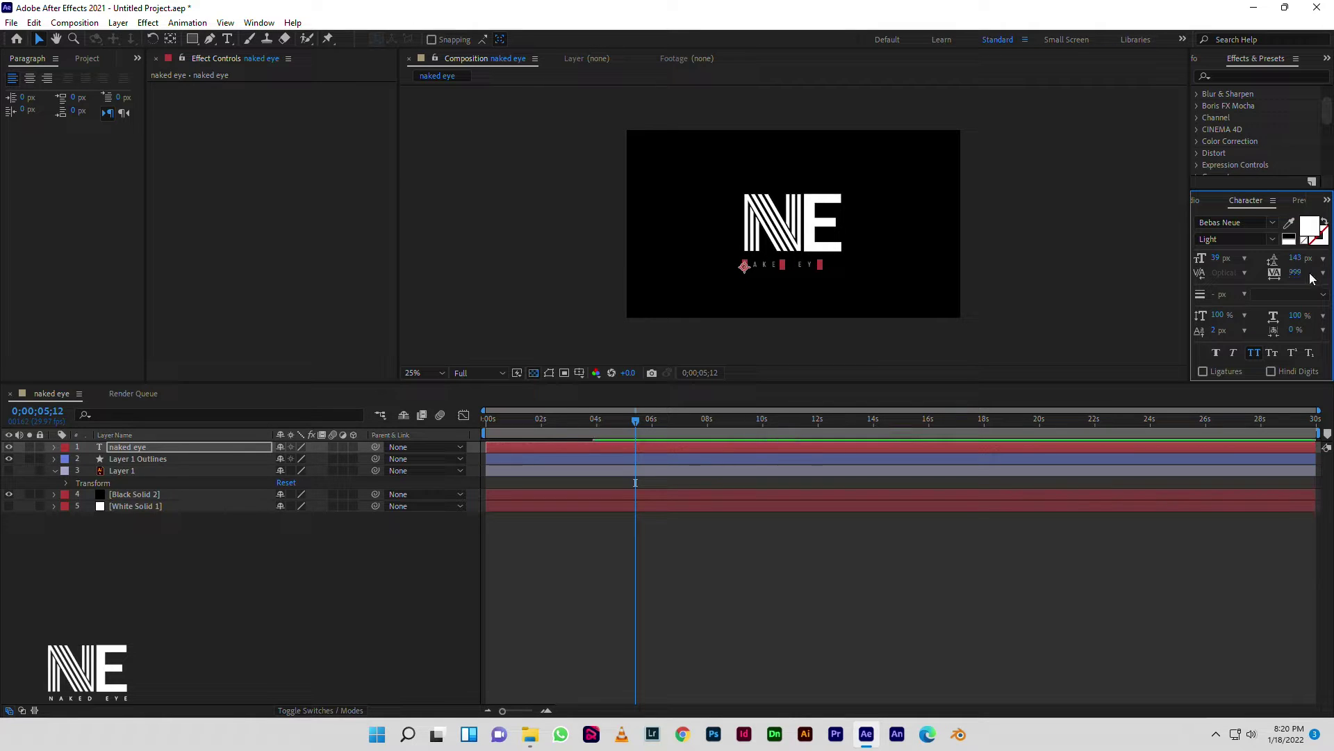
left_click_drag(1330, 272, 1324, 274)
left_click(1216, 258)
type("50")
key("Return")
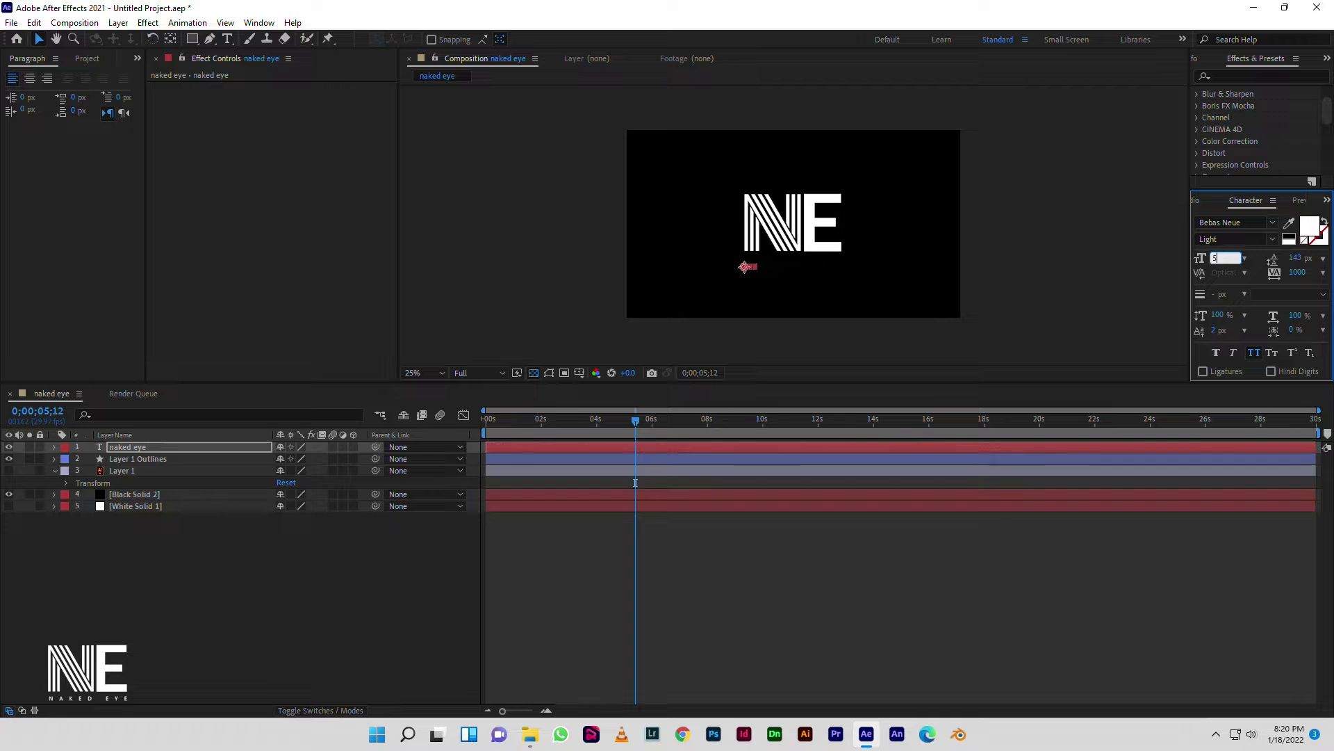
left_click(422, 554)
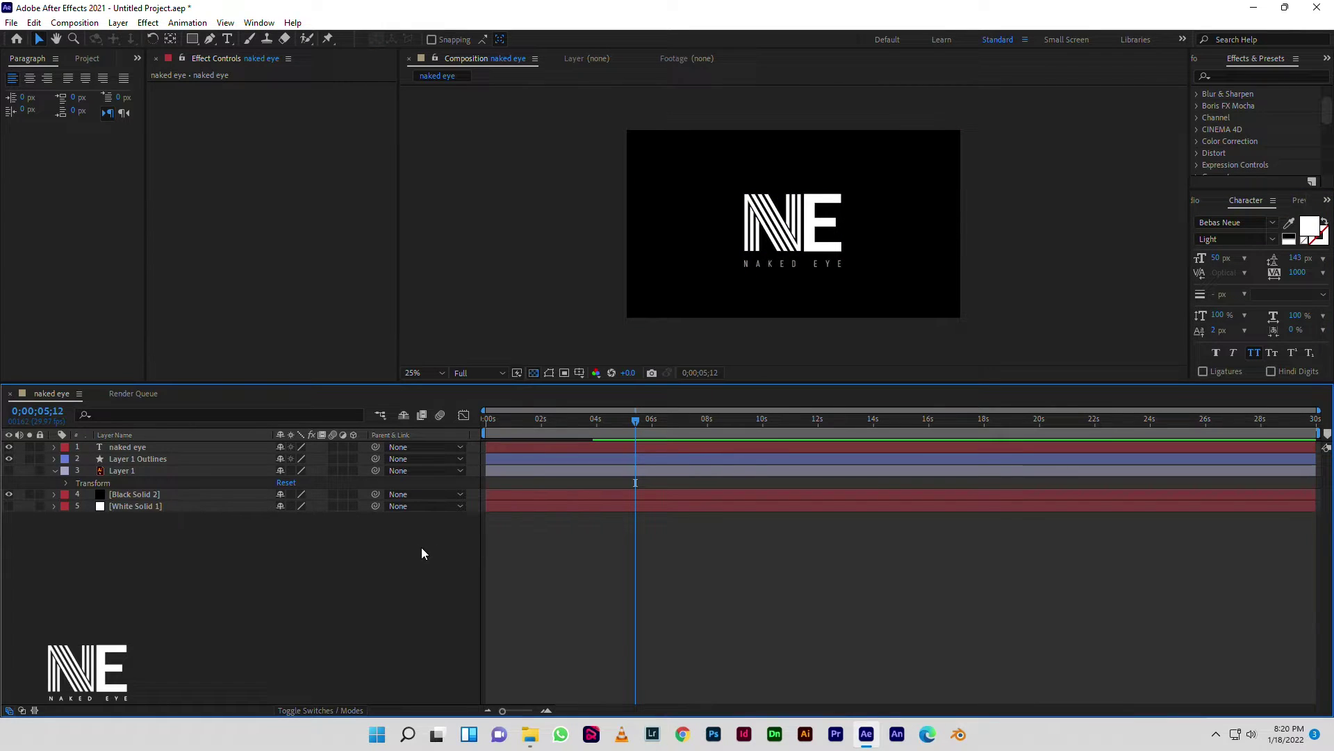
left_click_drag(633, 418, 481, 428)
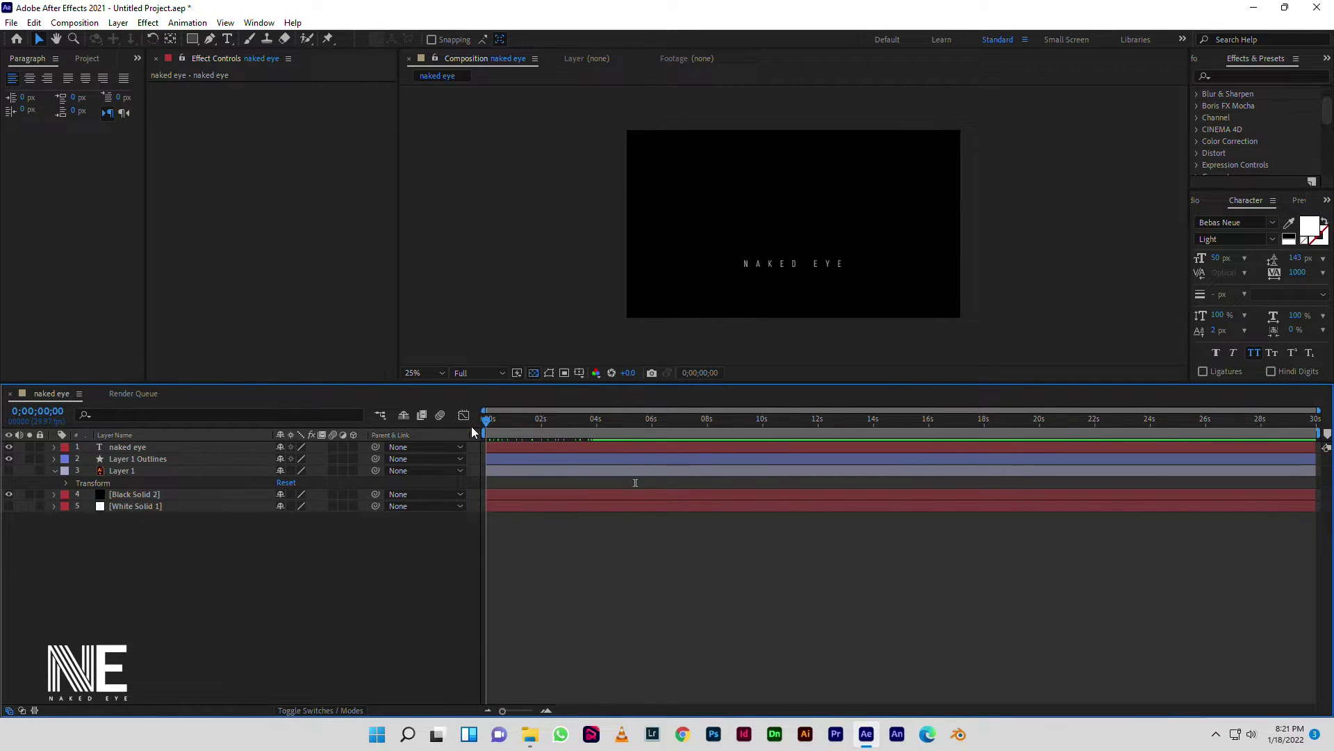
left_click(139, 447)
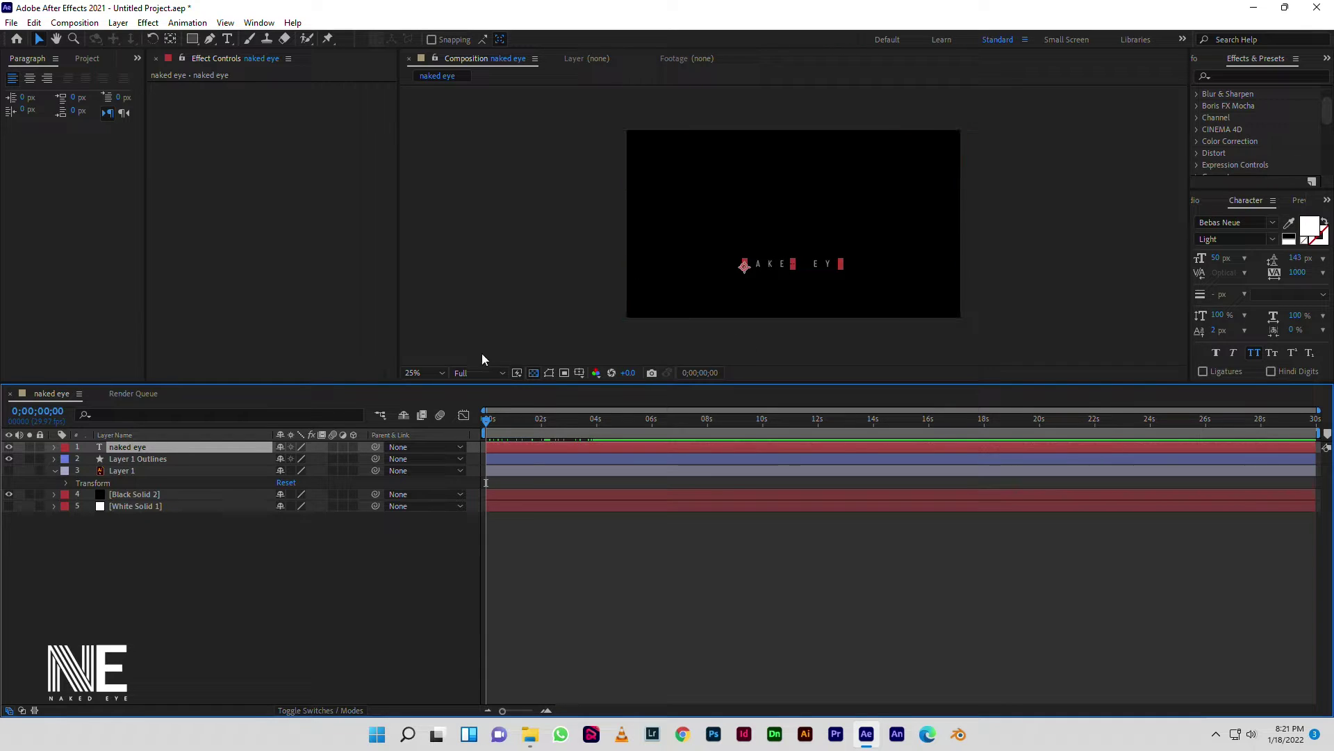
left_click(1254, 76)
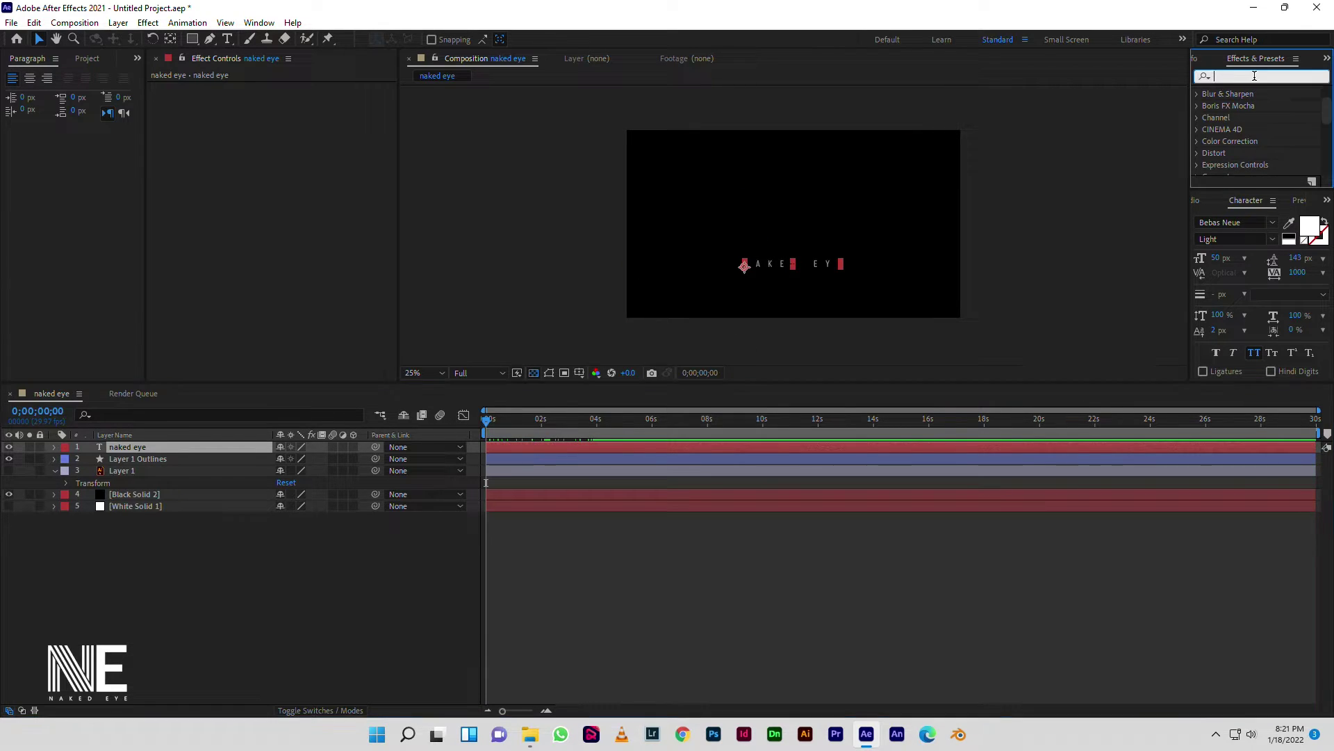
type("text")
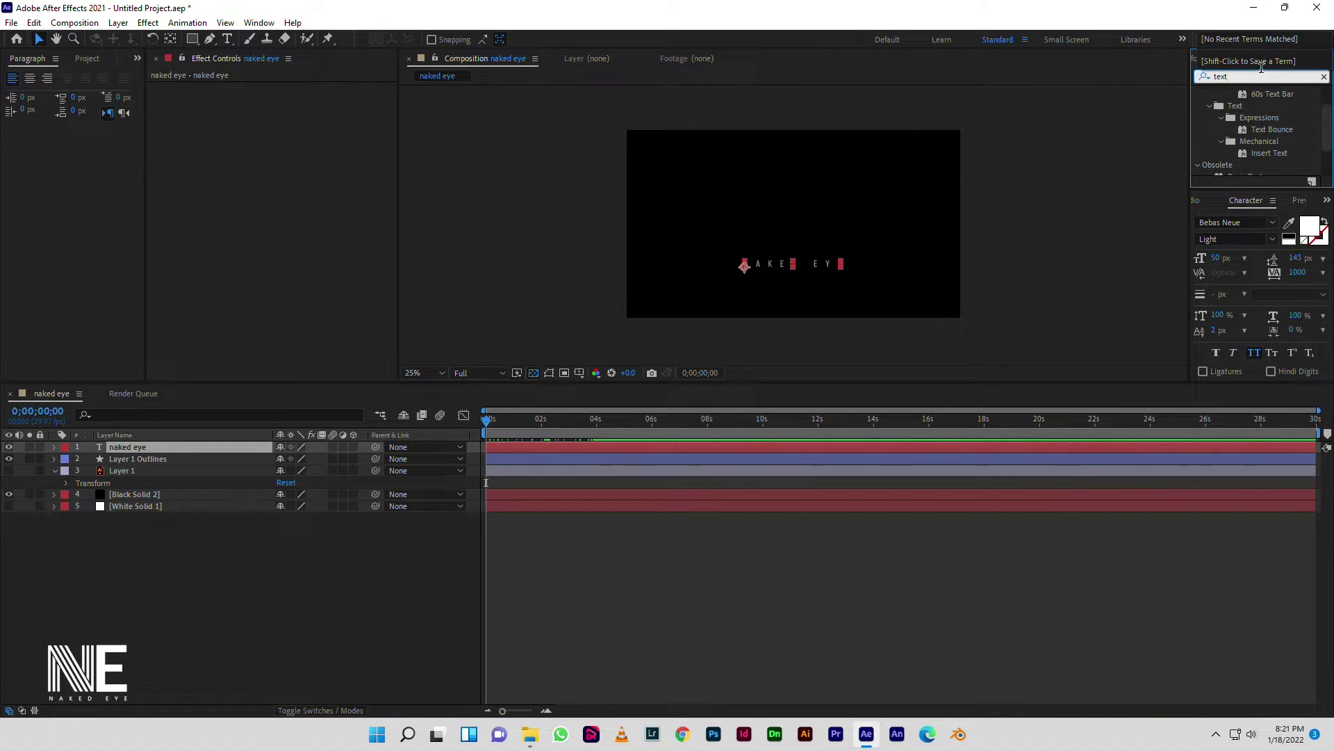
scroll(1271, 153, "down", 1)
scroll(1271, 153, "down", 1)
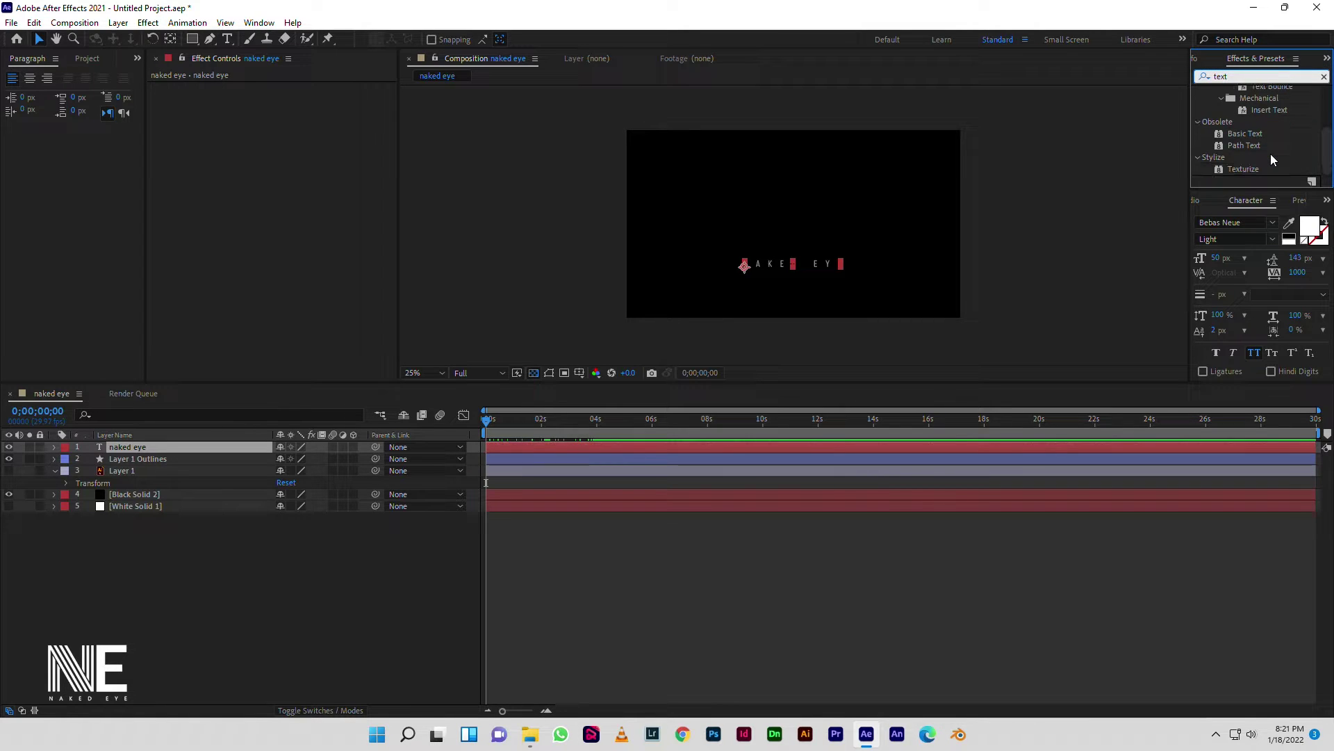
scroll(1271, 159, "up", 3)
left_click(1203, 76)
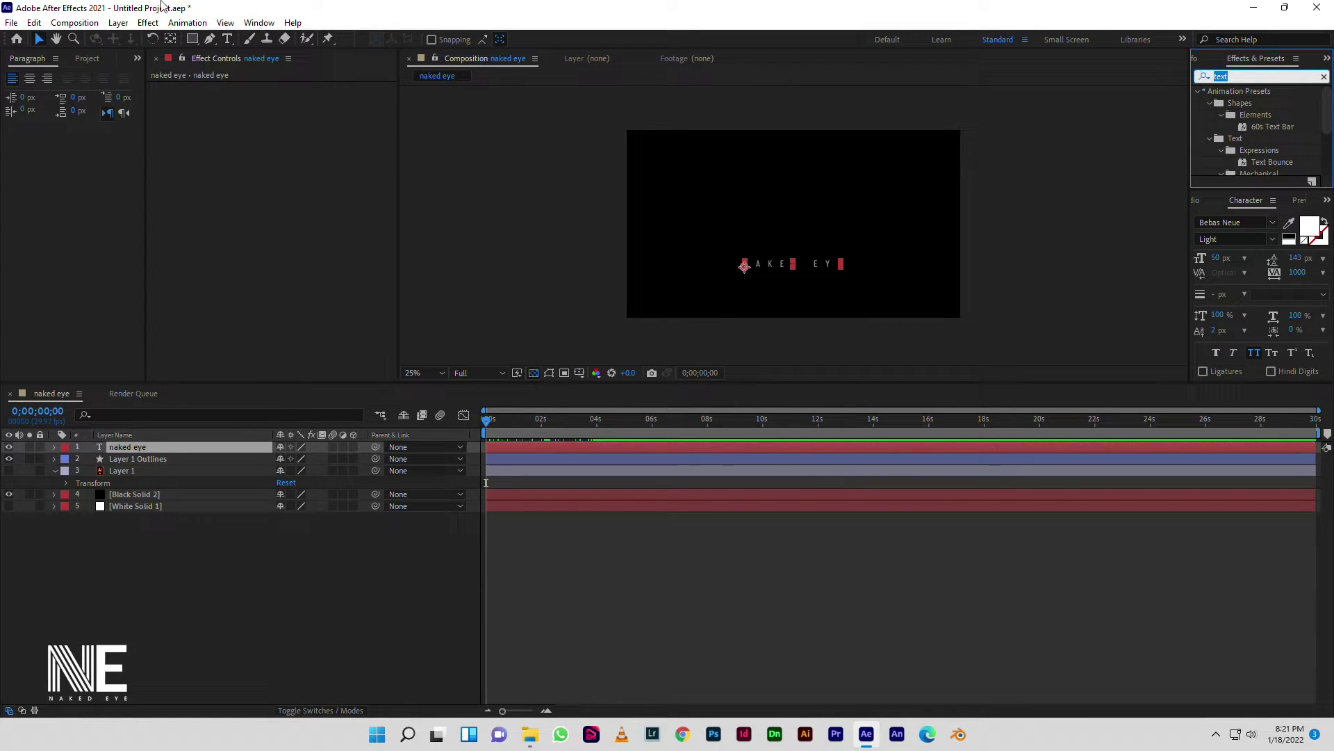
type("type")
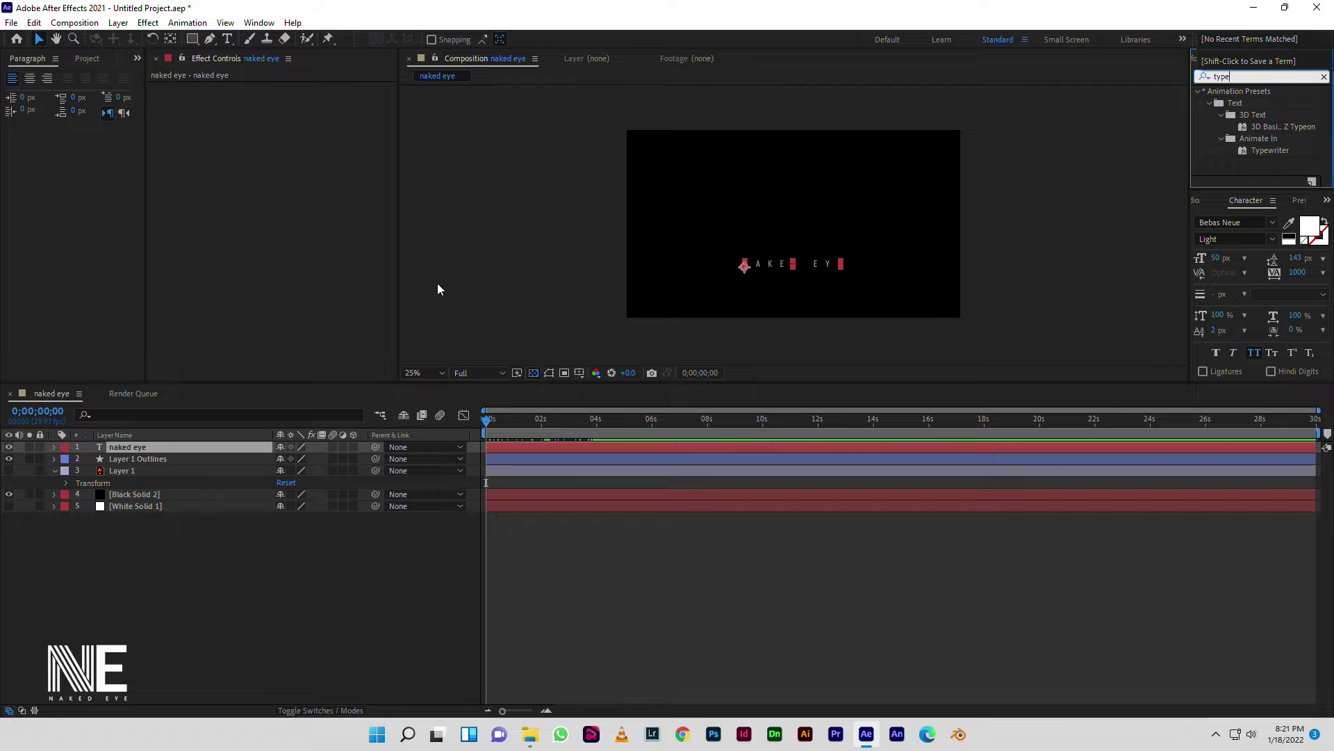
left_click(1288, 147)
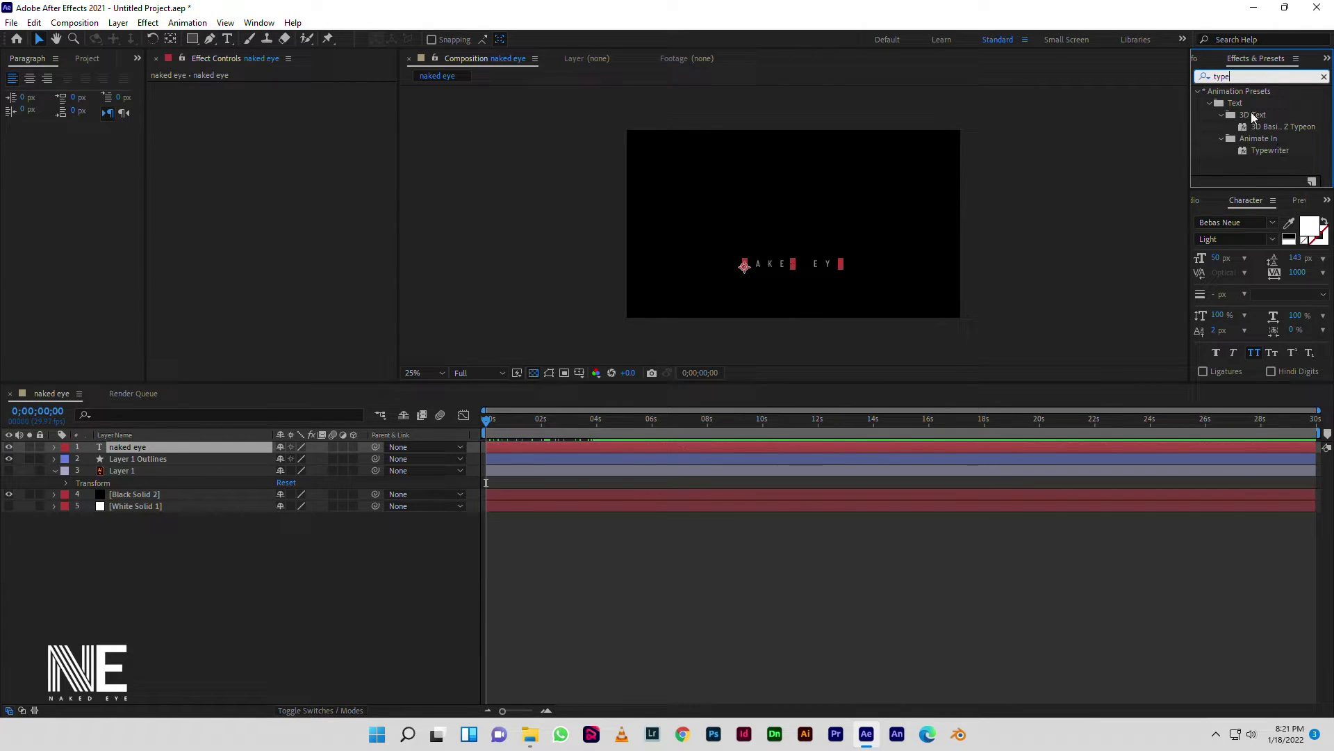
left_click_drag(1269, 152, 160, 447)
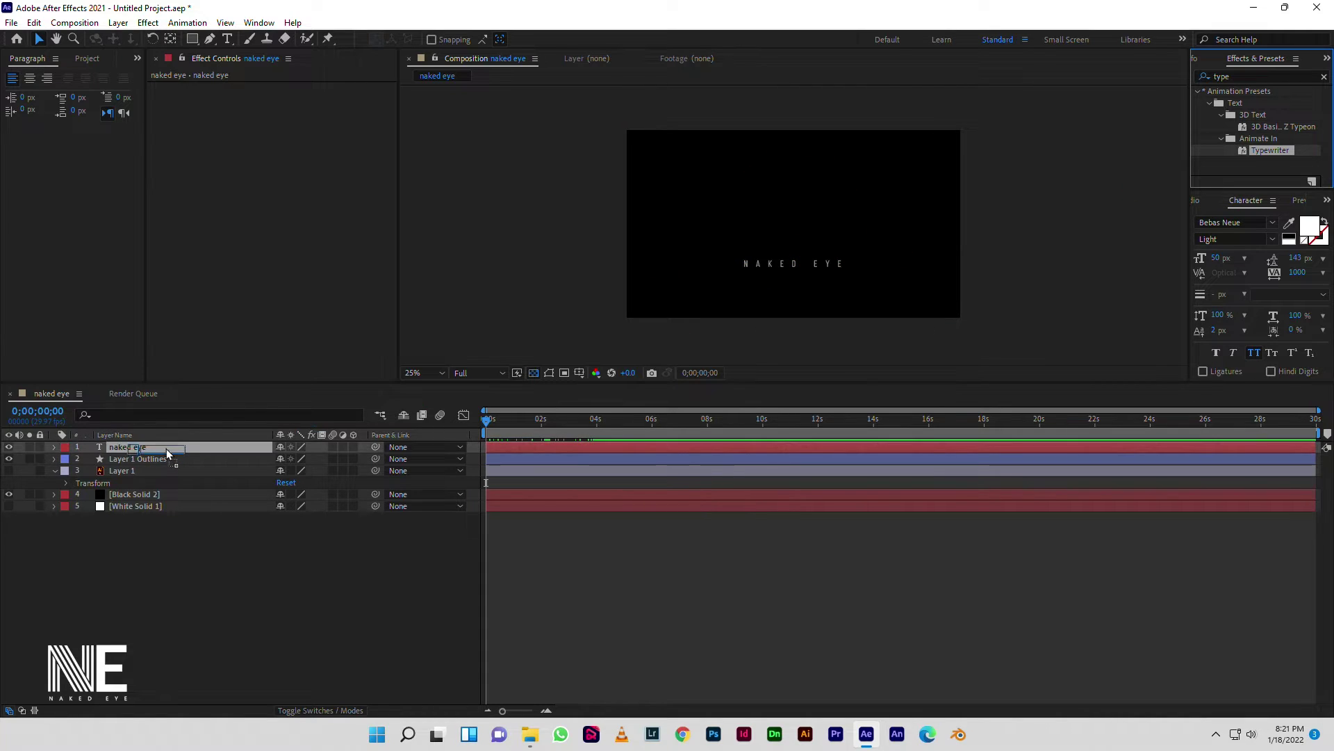
key("space")
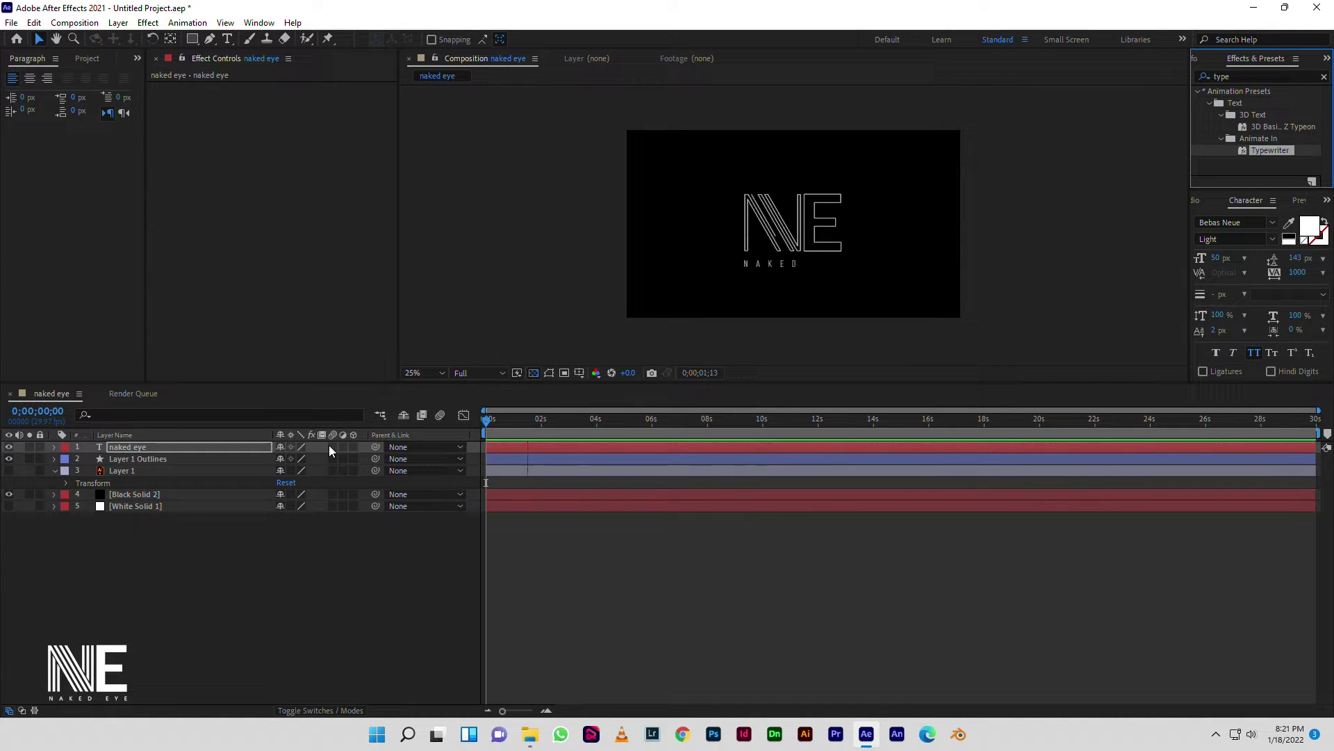
left_click(241, 451)
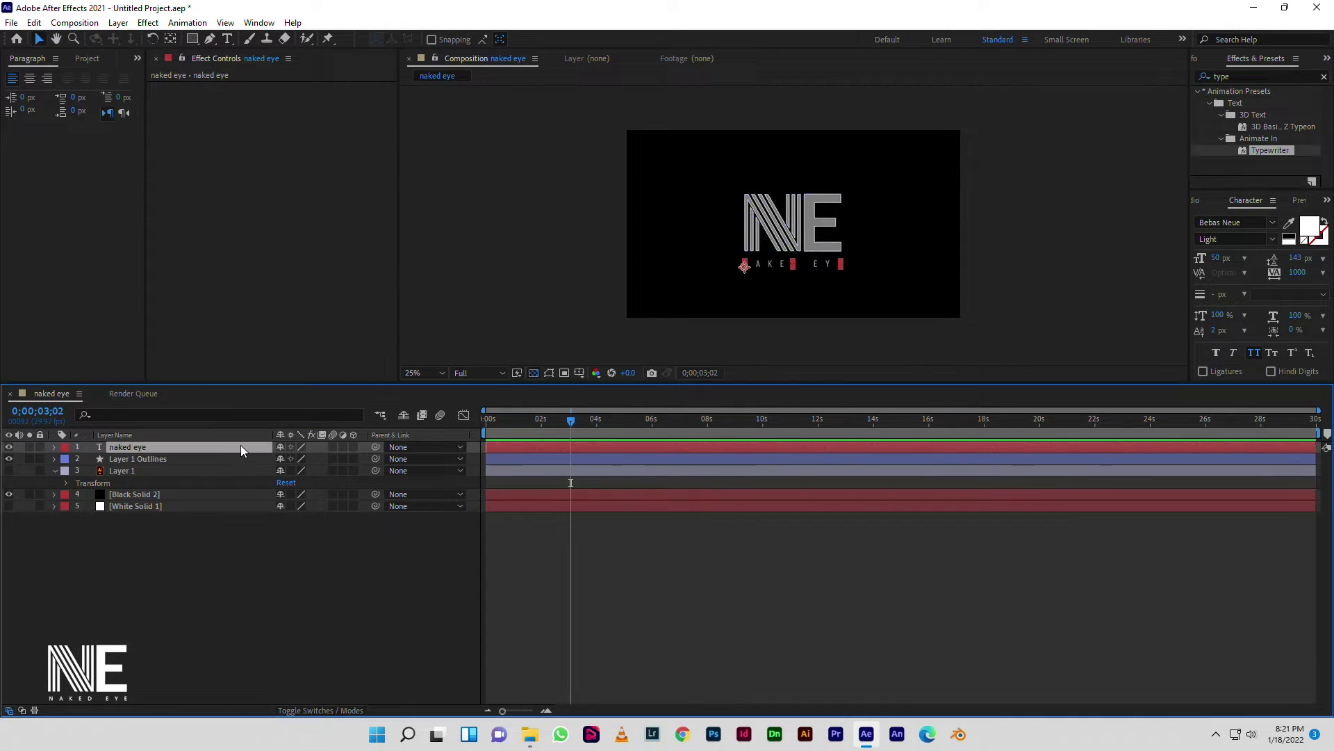
key("Home")
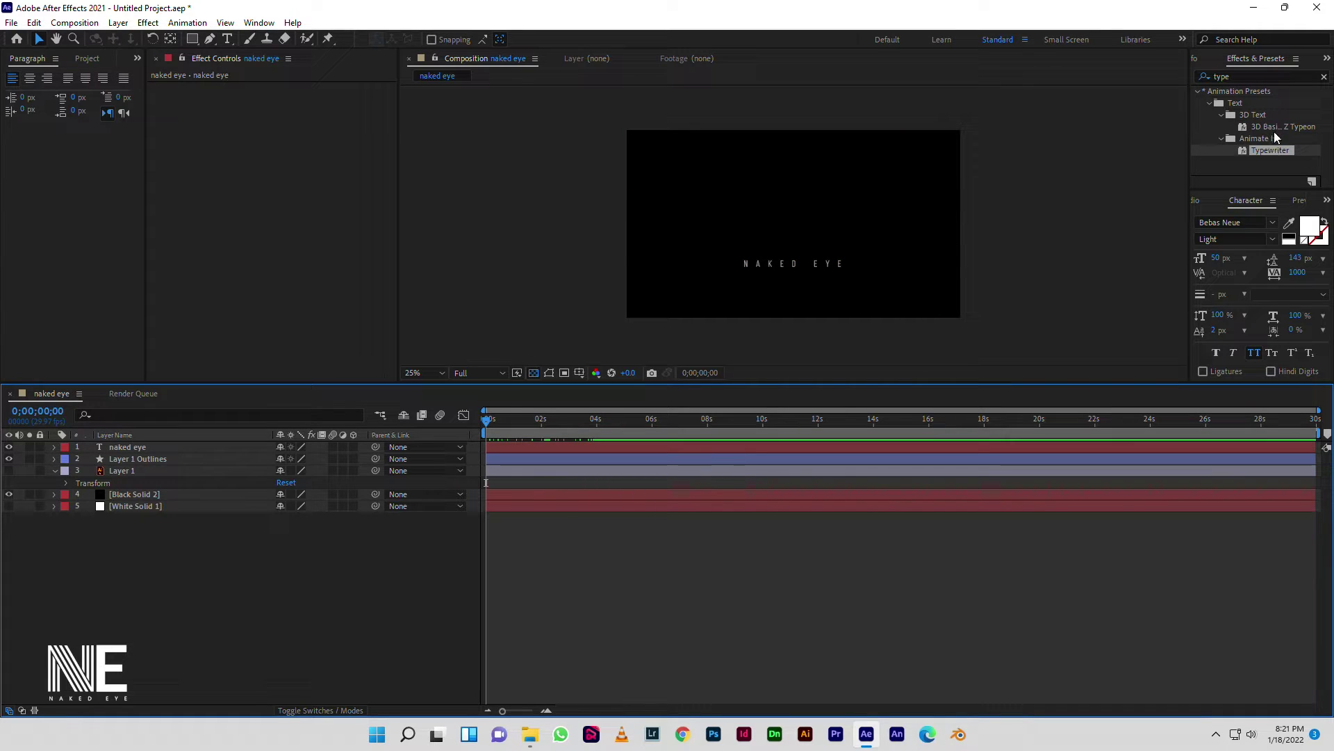
left_click_drag(1282, 127, 351, 447)
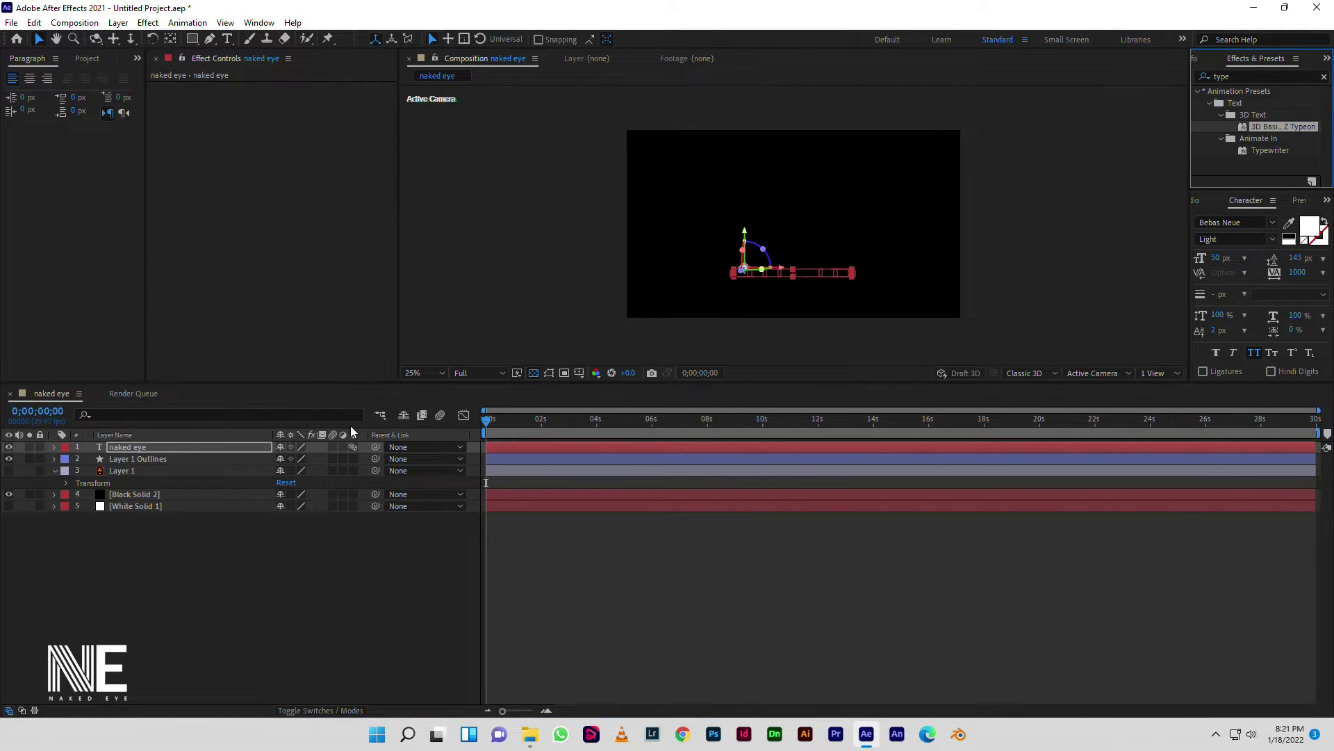
key("space")
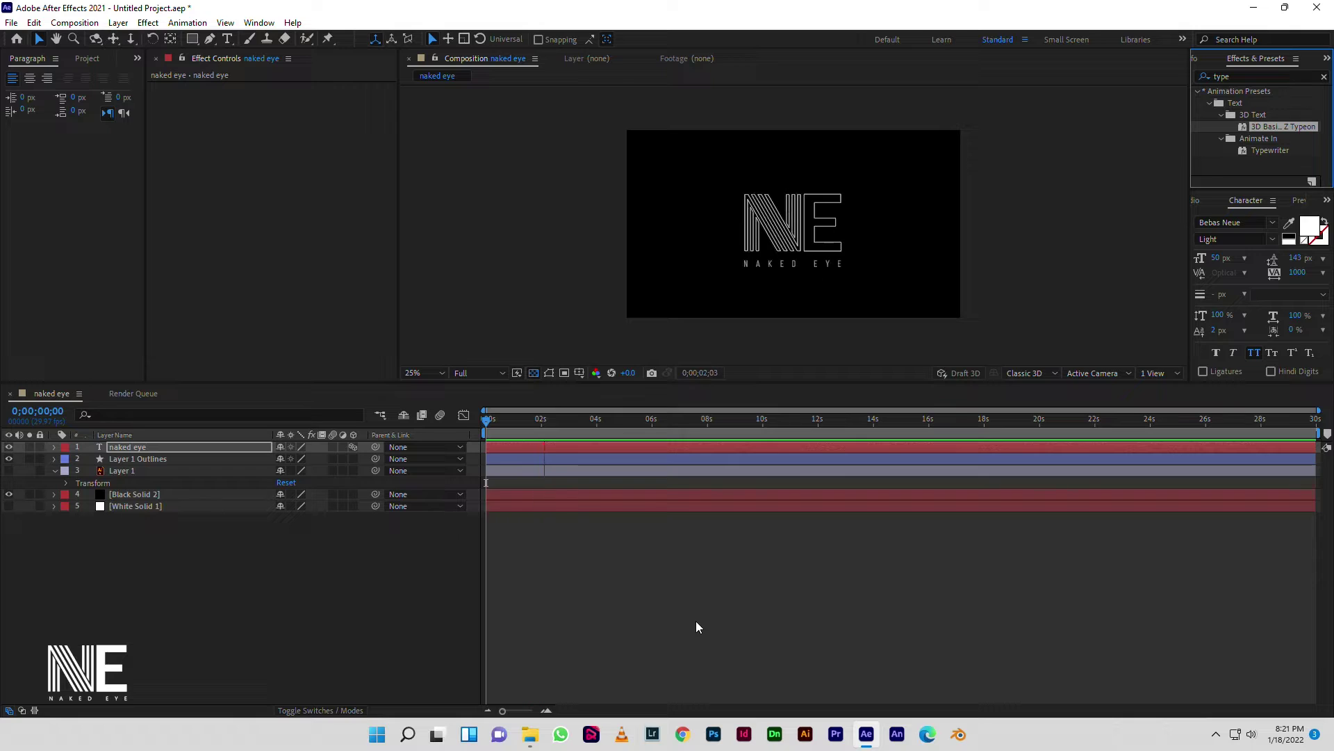
key("space")
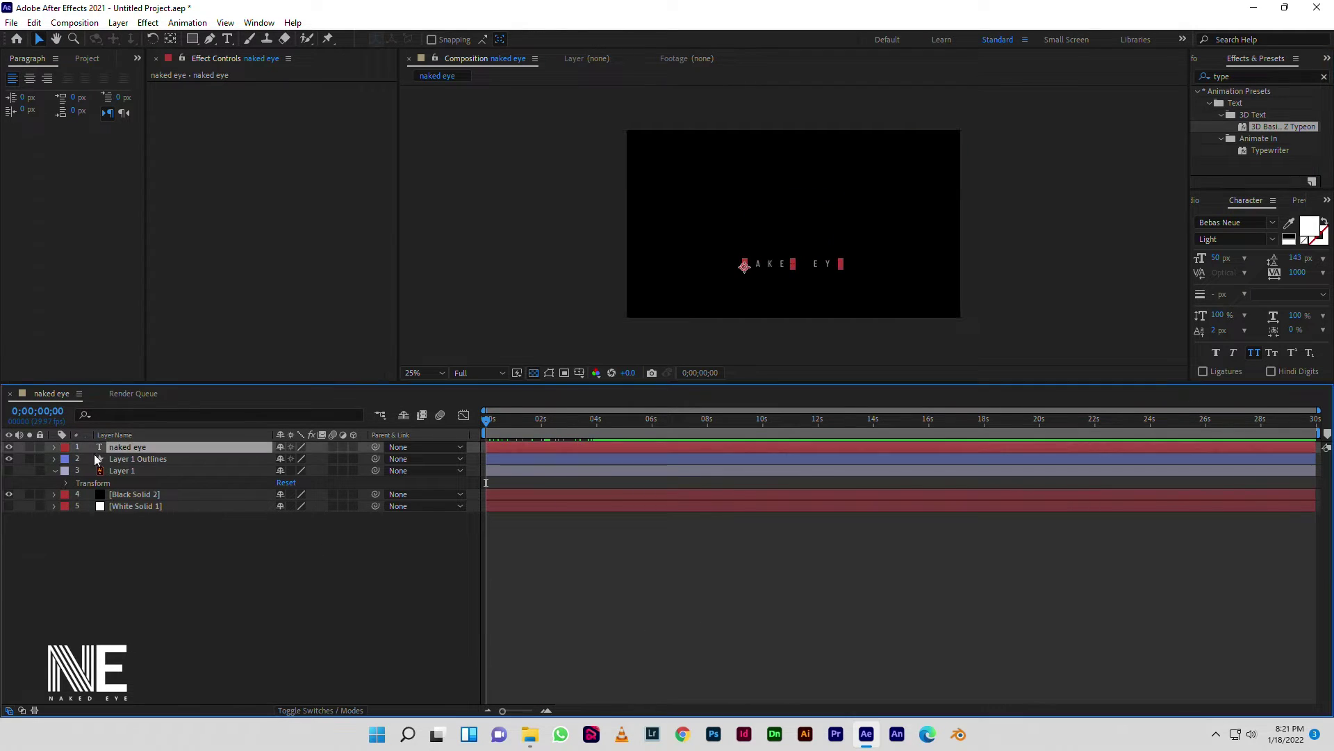
left_click(54, 447)
- Add a Tracking animator to the naked eye text layer
left_click(360, 459)
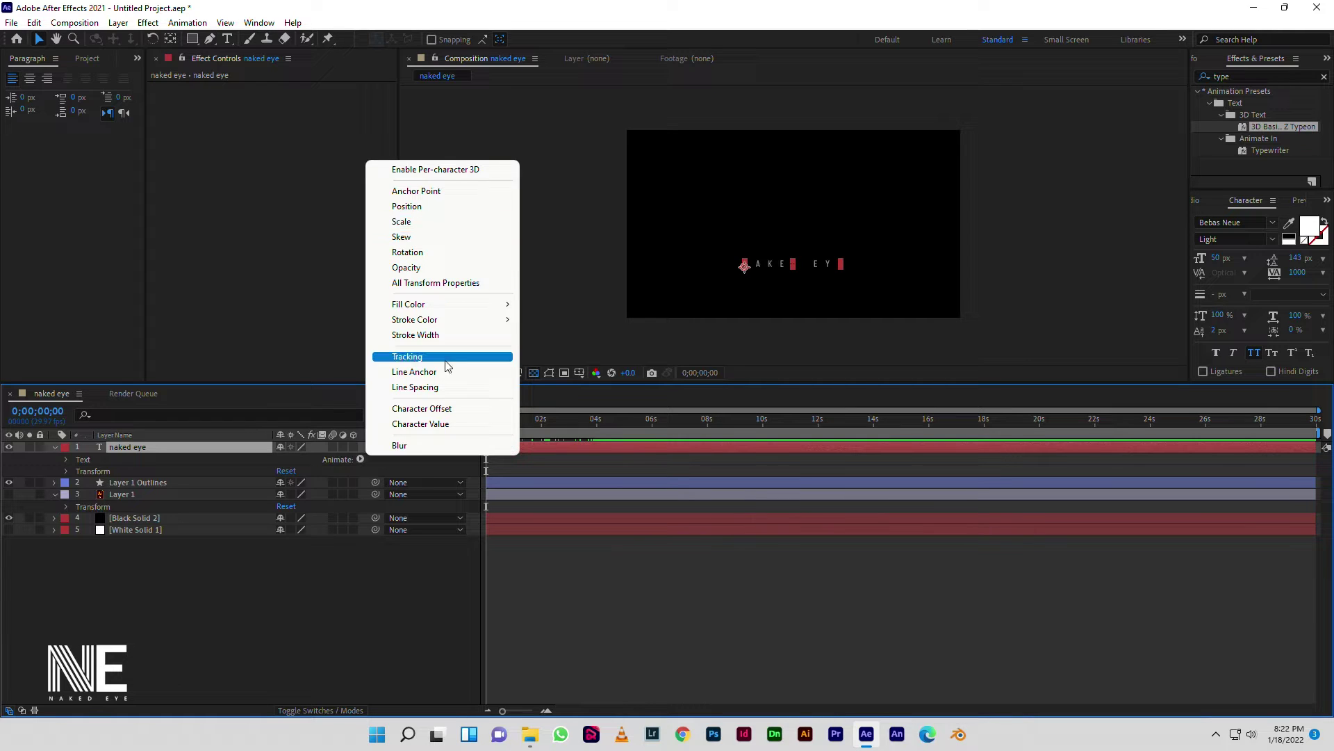
left_click(424, 356)
left_click_drag(280, 543, 313, 545)
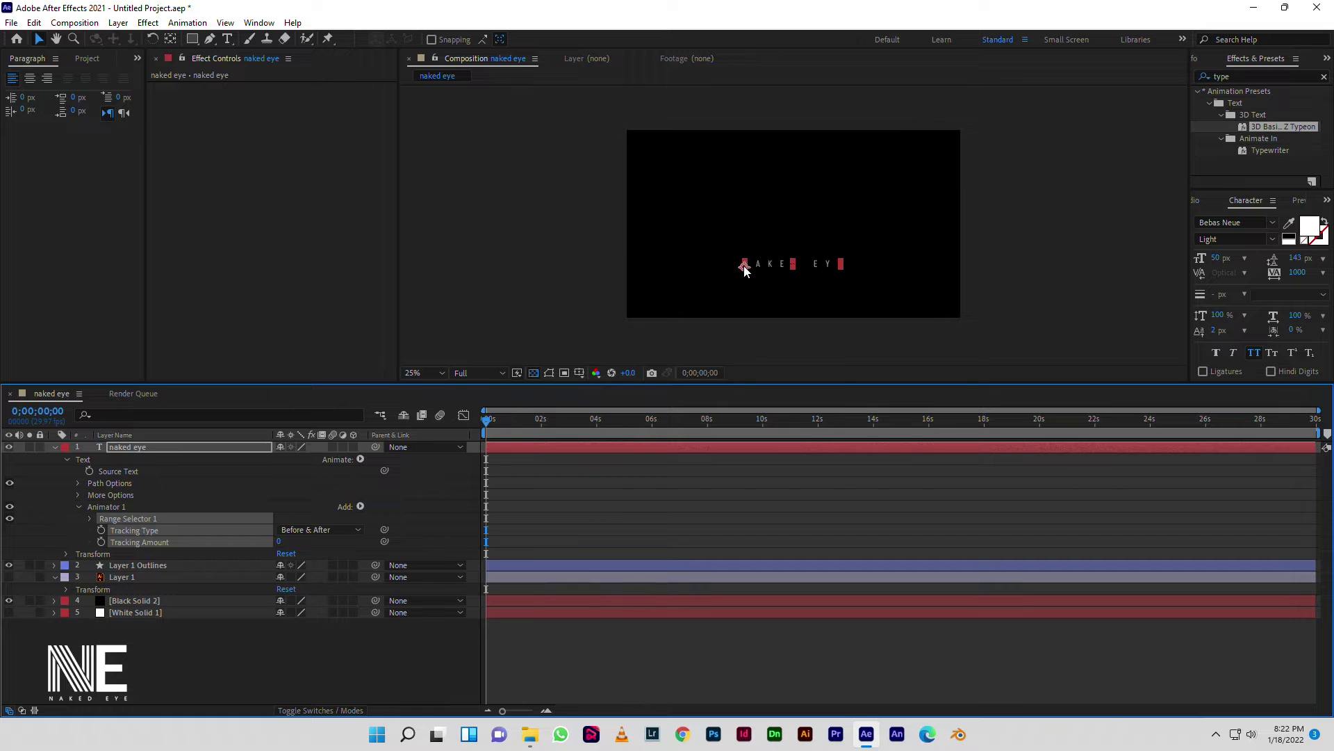
left_click(744, 270)
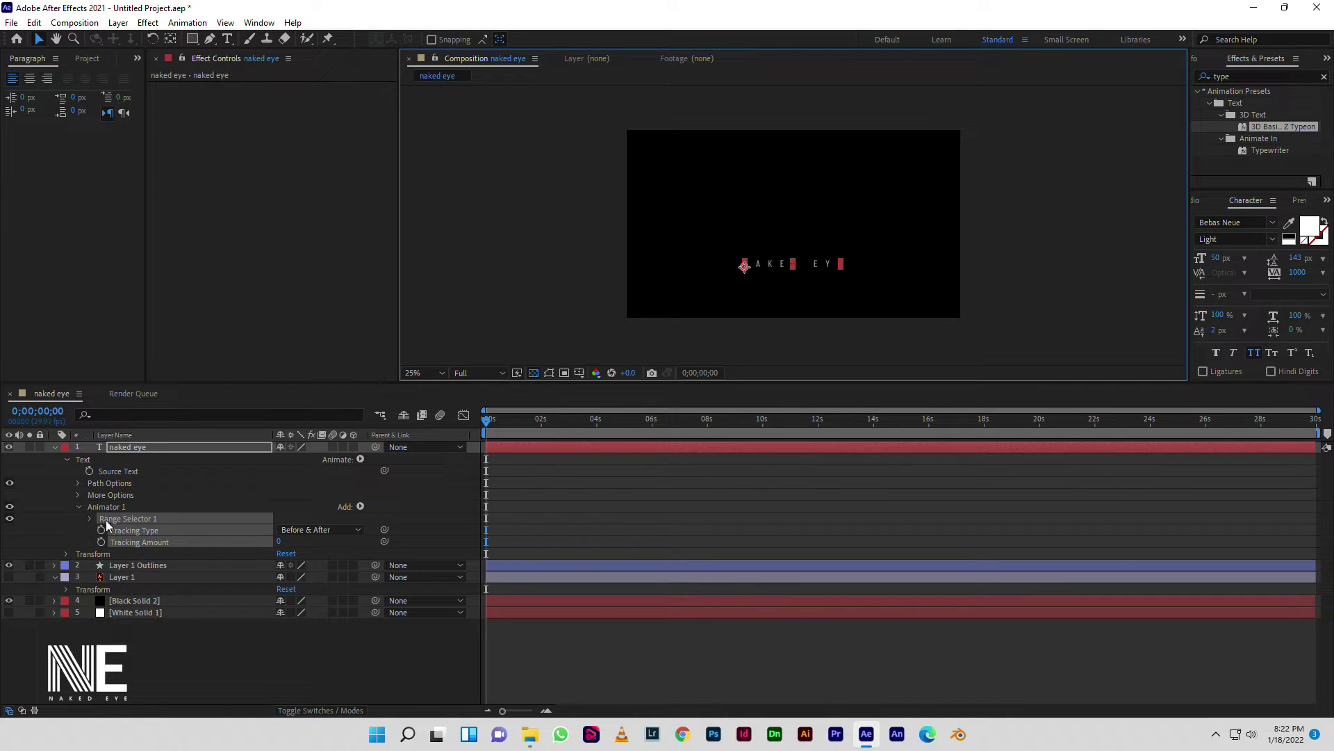
left_click(150, 461)
left_click(749, 273)
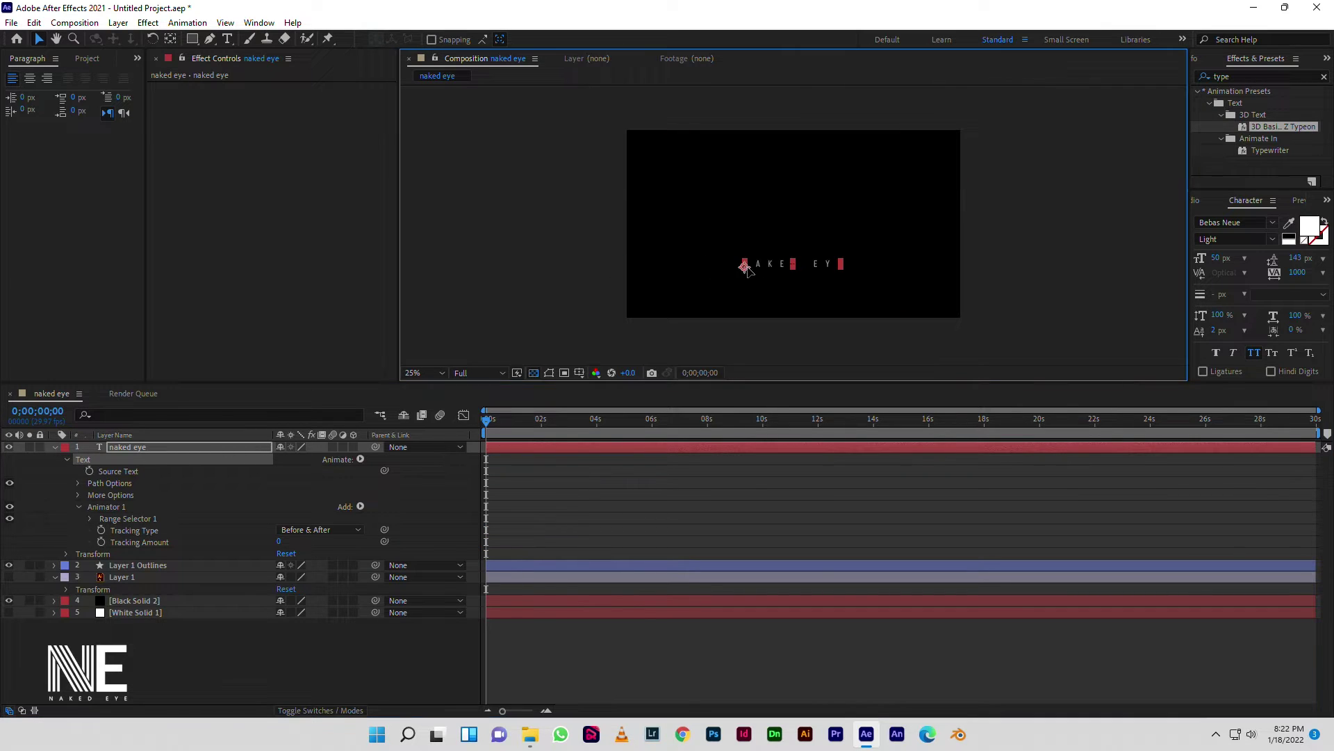
- In More Options, set Anchor Point Grouping to All
left_click(77, 483)
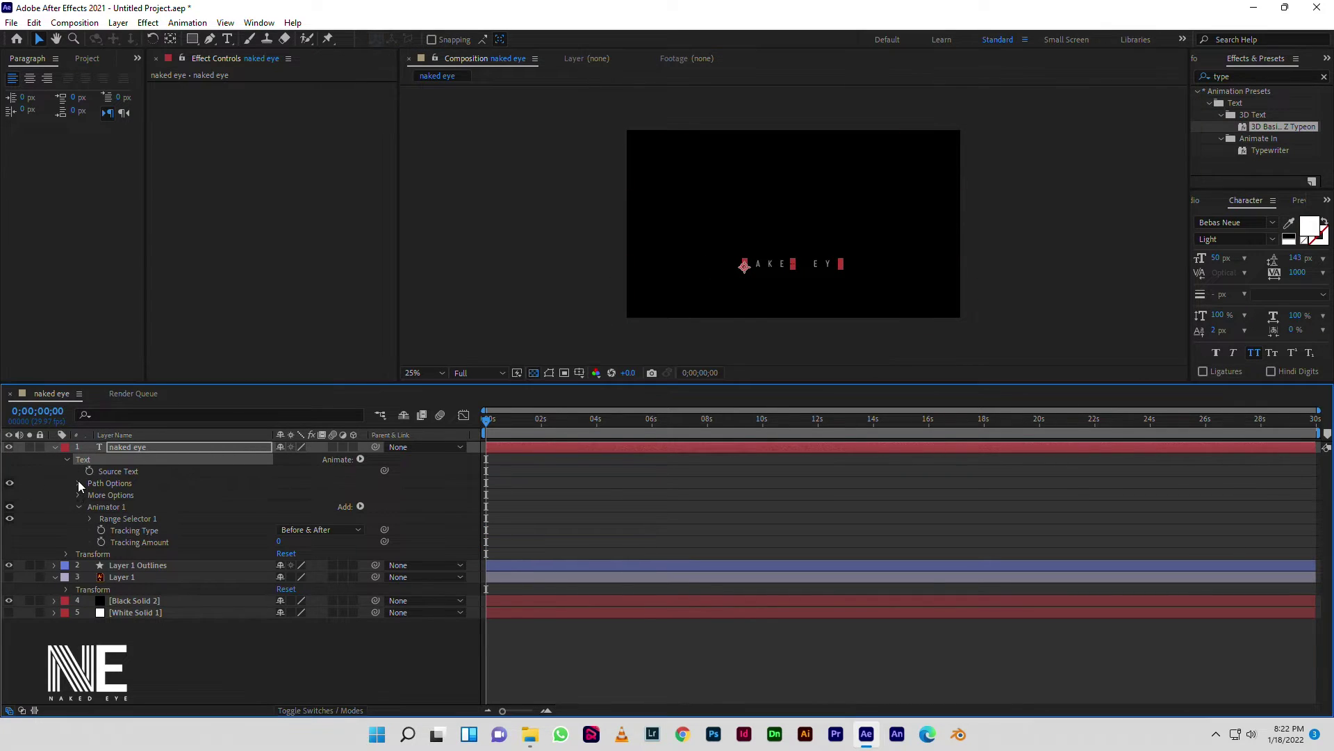
left_click(78, 507)
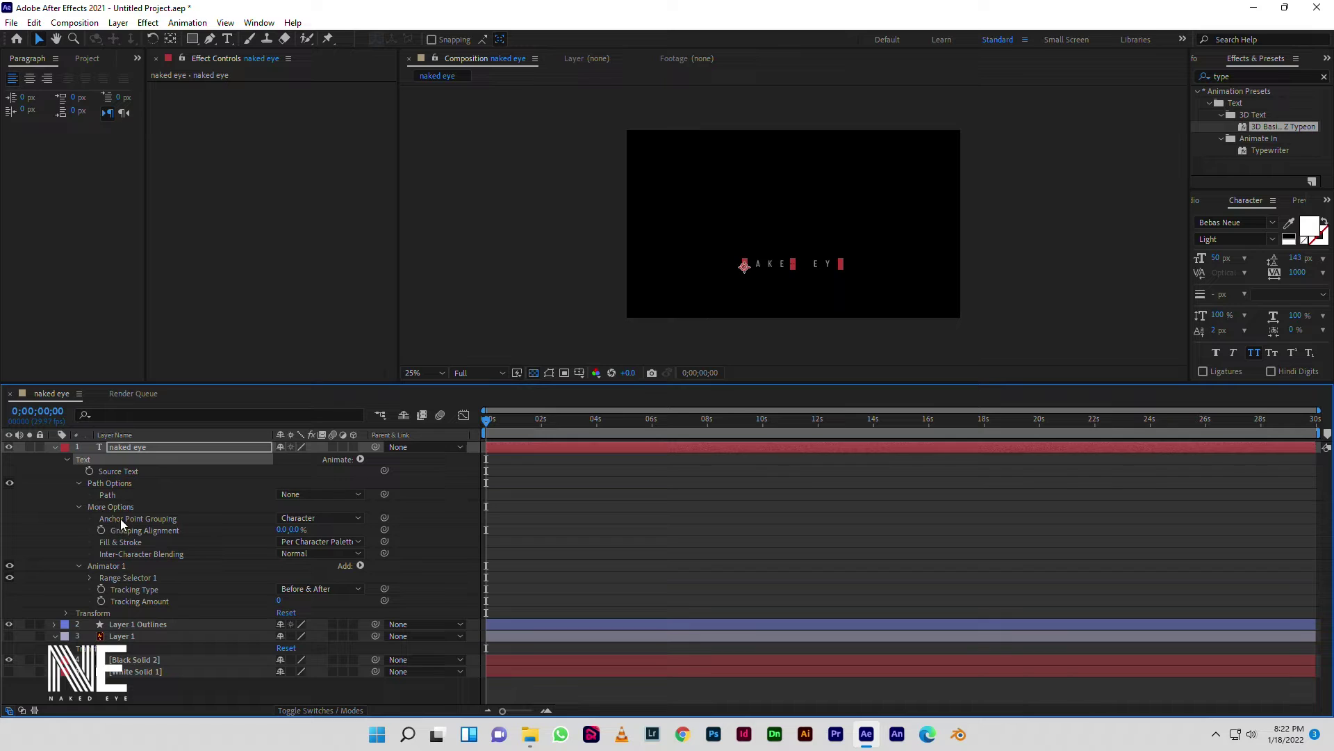
left_click_drag(281, 530, 302, 531)
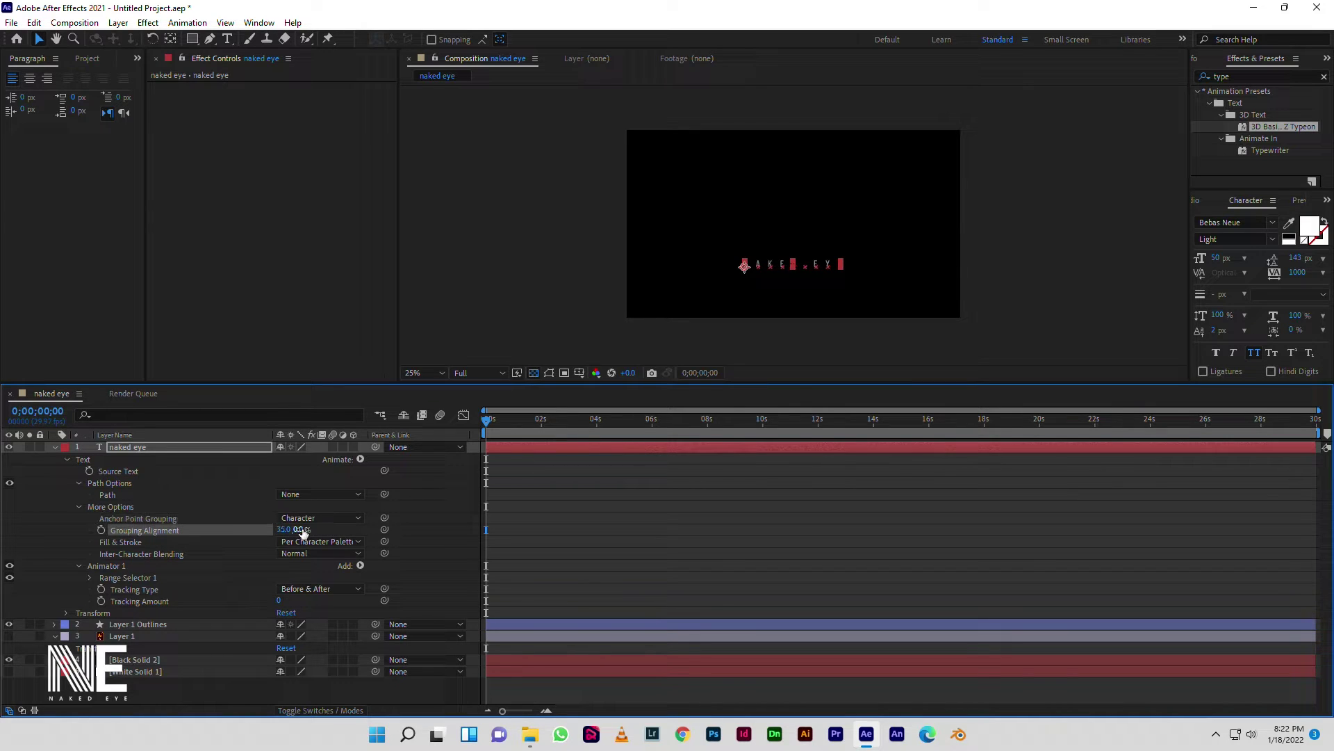
left_click(318, 517)
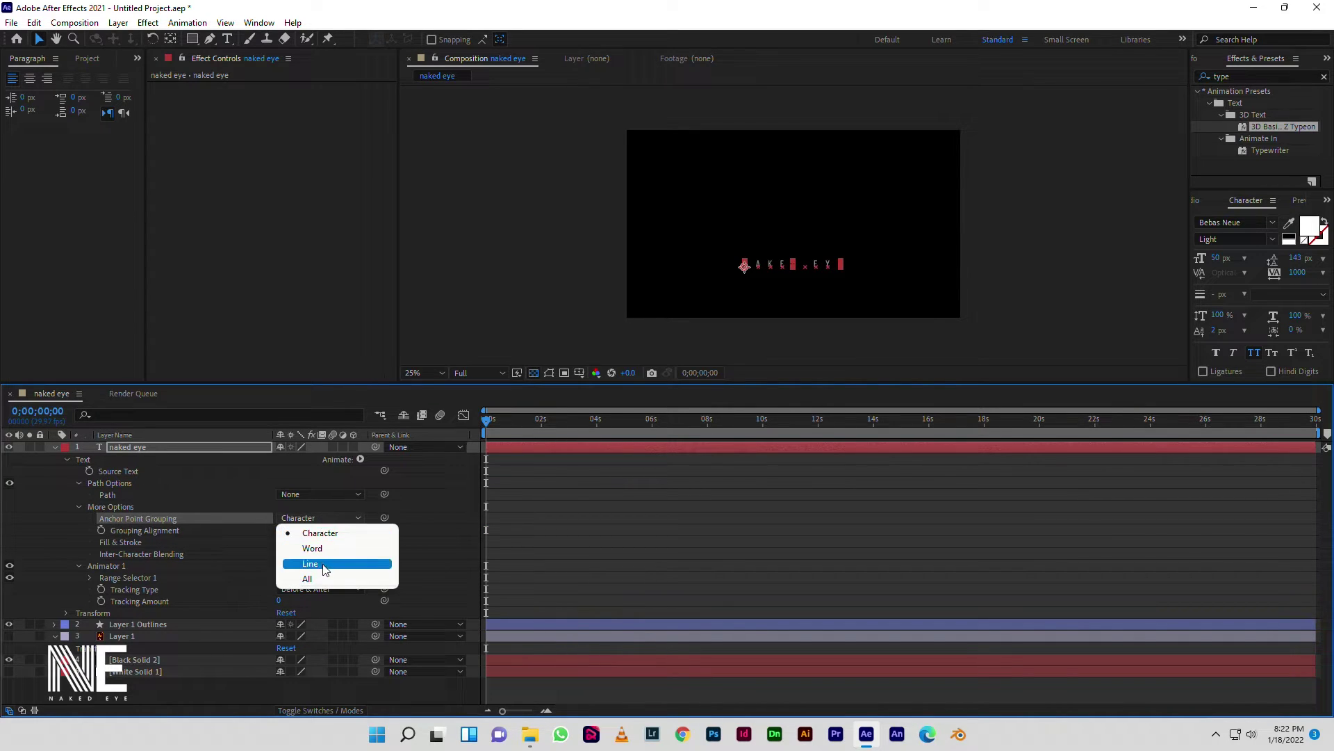
left_click(323, 566)
left_click(329, 518)
left_click(306, 582)
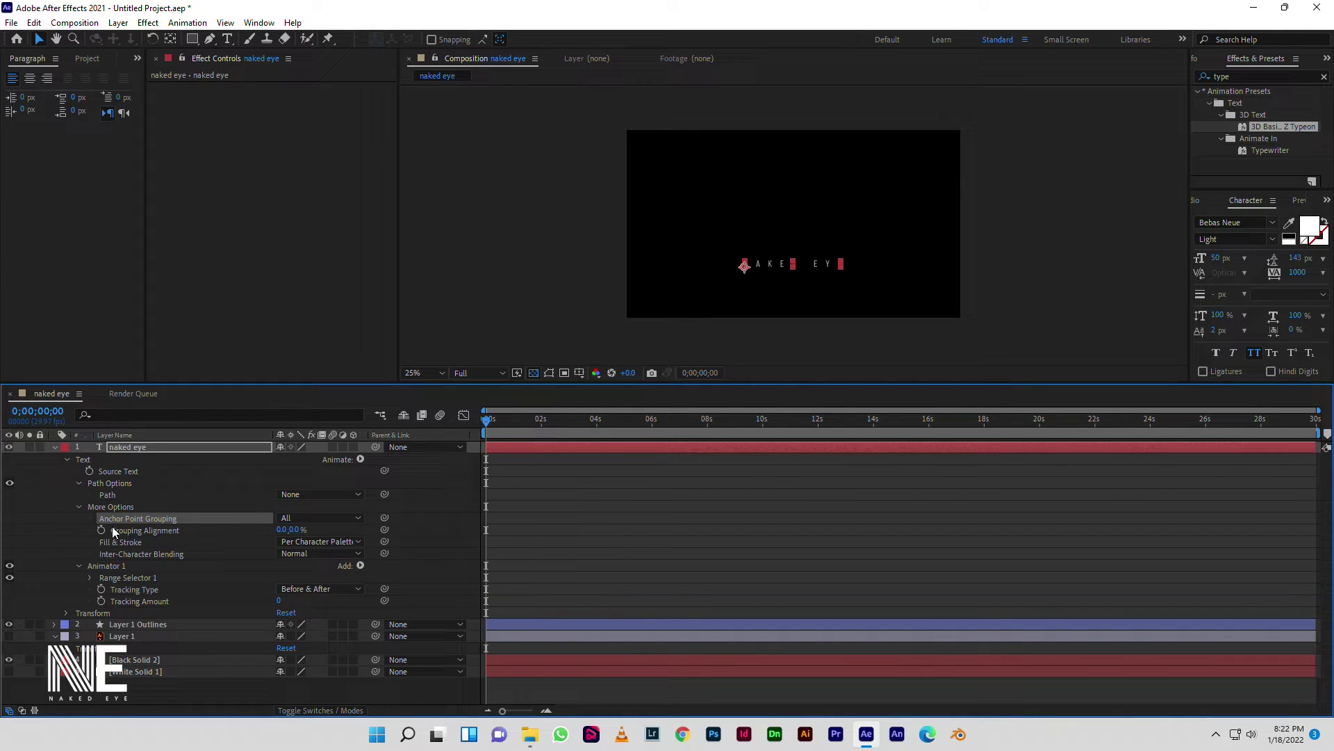
- Set Fill & Stroke to All Fills Over All Strokes, keeping inter-character blending Normal
left_click(314, 542)
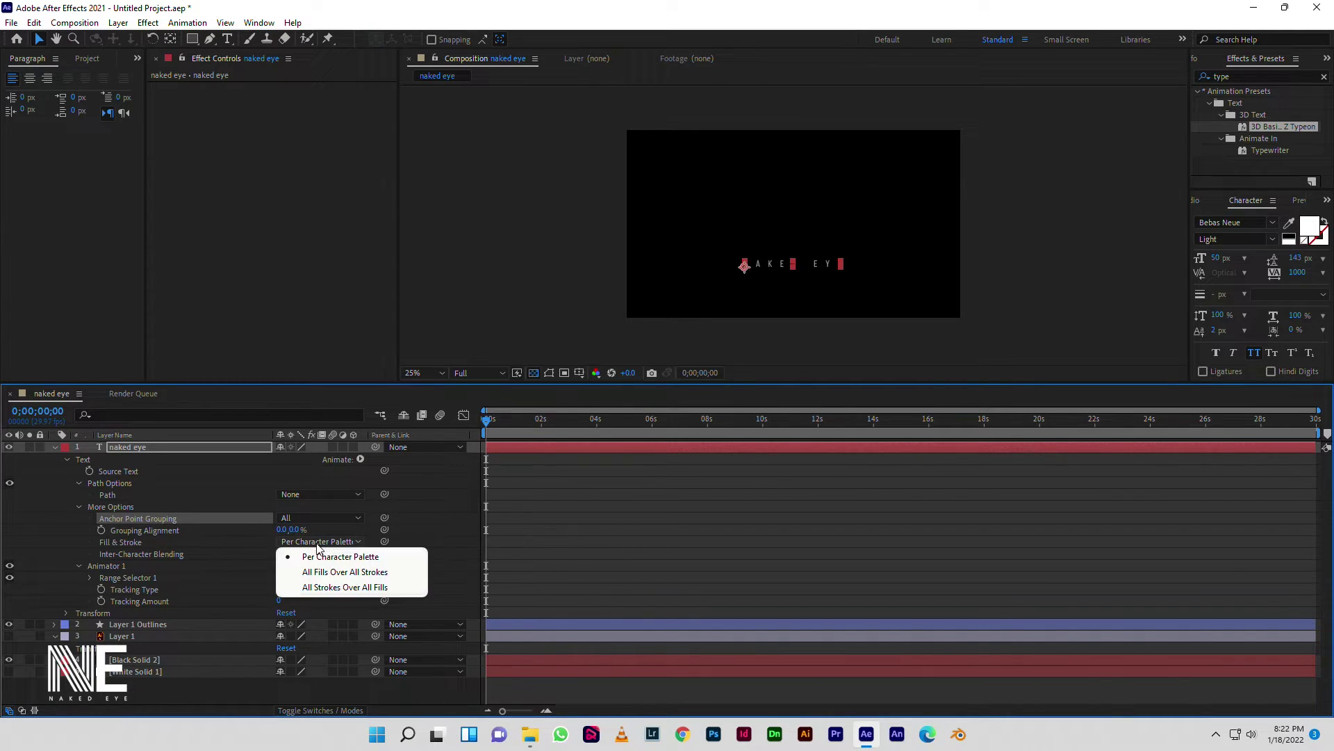
left_click(321, 572)
left_click(309, 551)
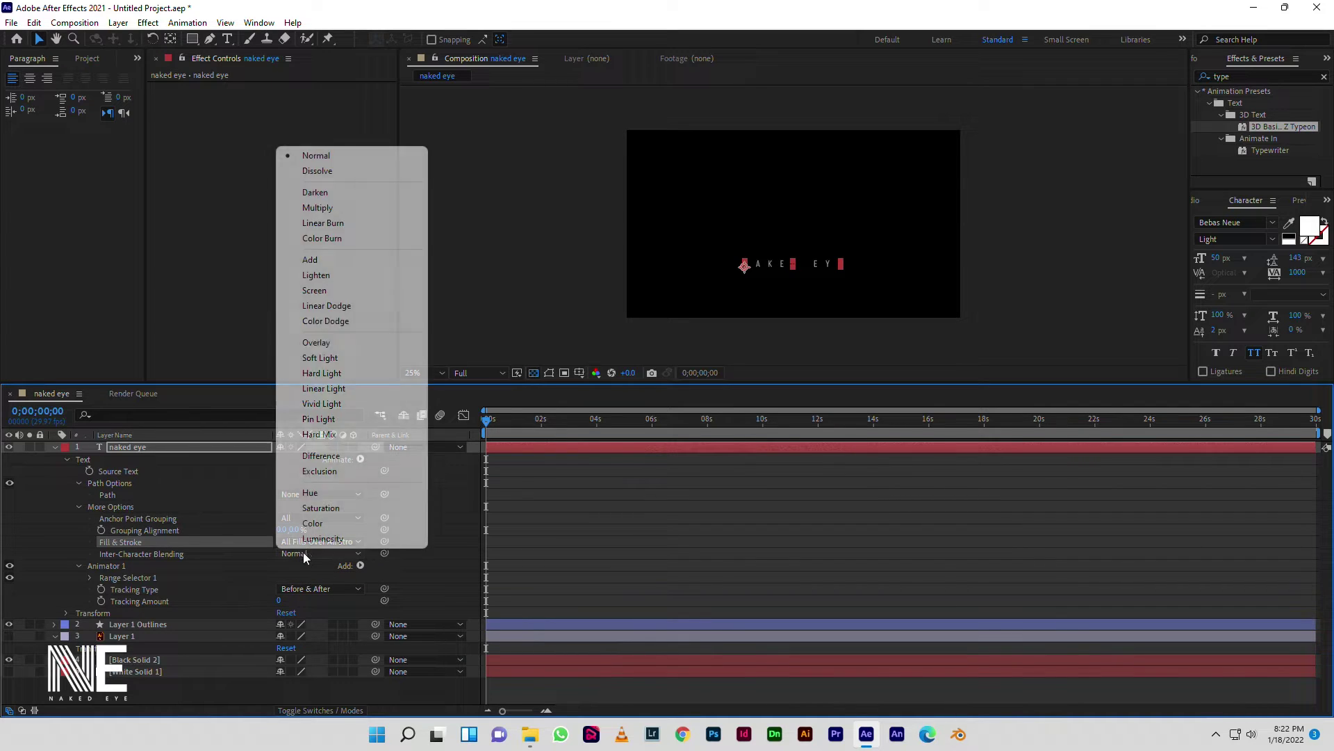
left_click(491, 442)
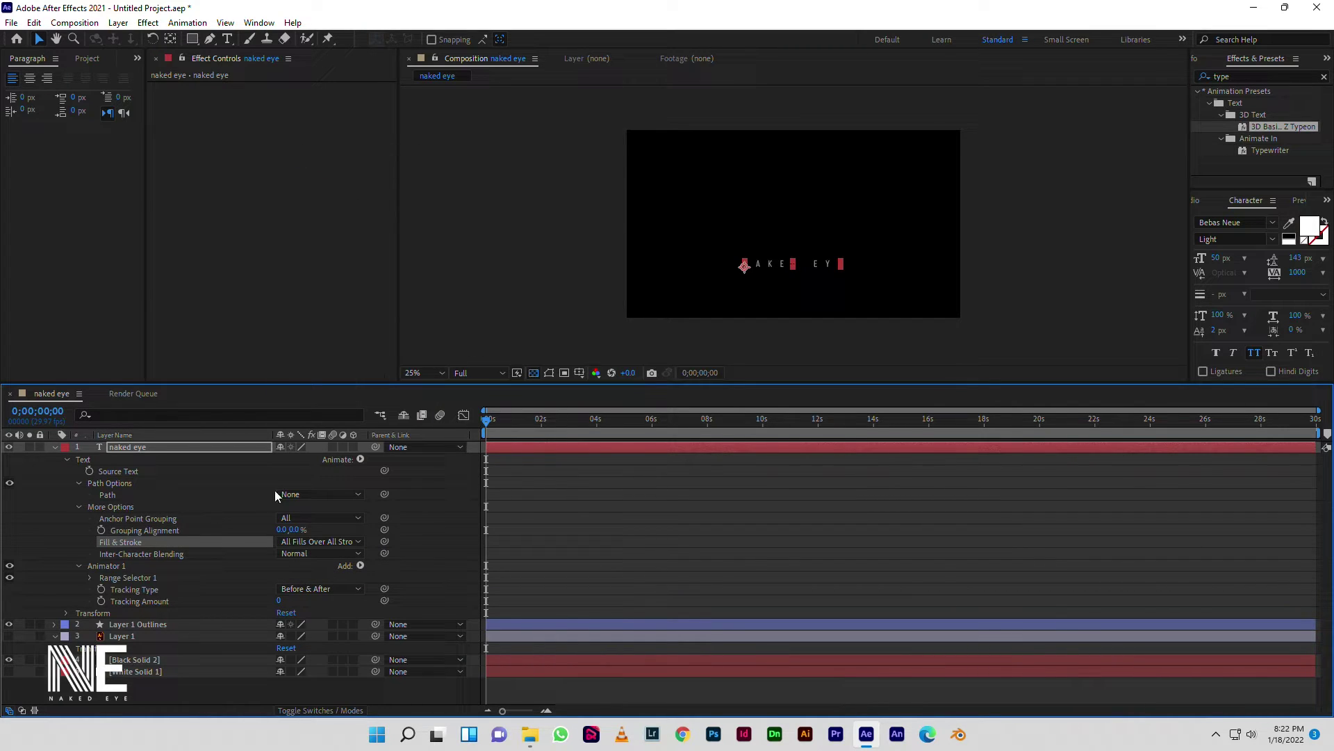
- Leave Tracking Amount at 0 and Tracking Type at Before & After
left_click_drag(280, 602, 226, 588)
left_click(320, 590)
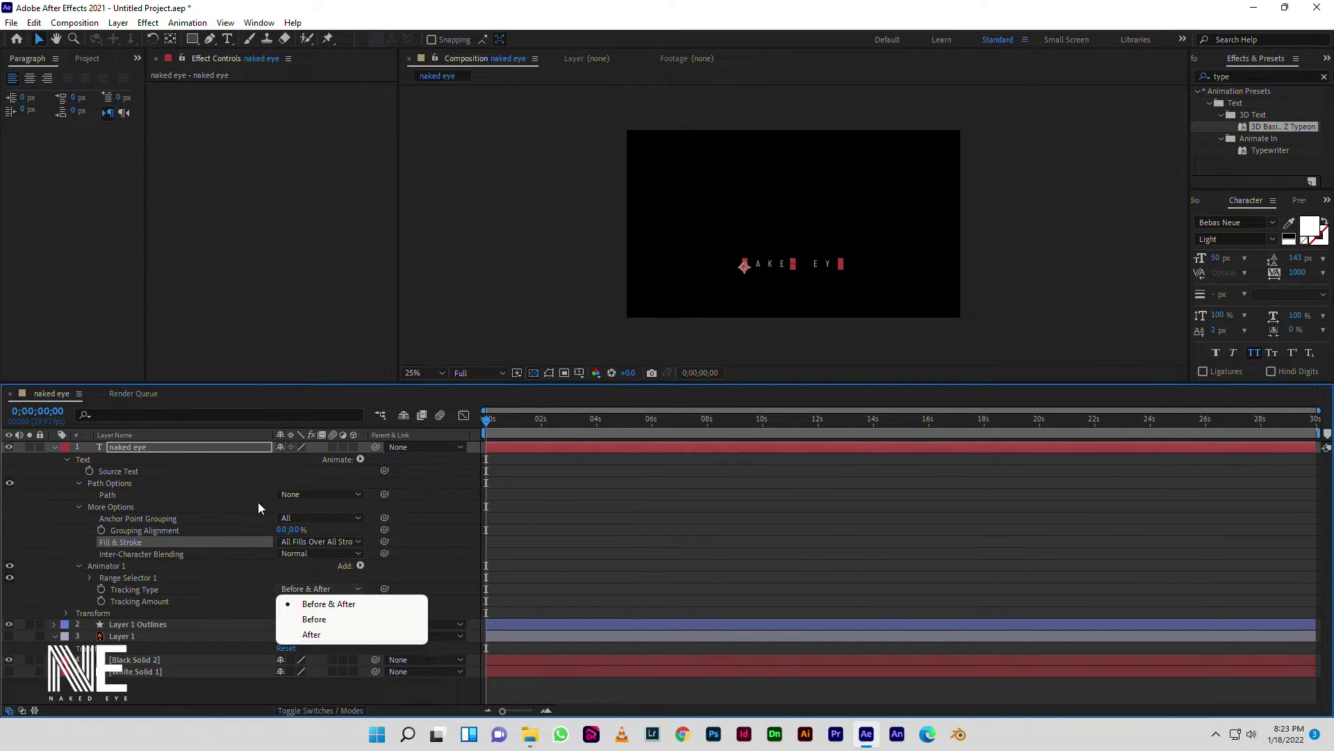
left_click(125, 474)
left_click(123, 461)
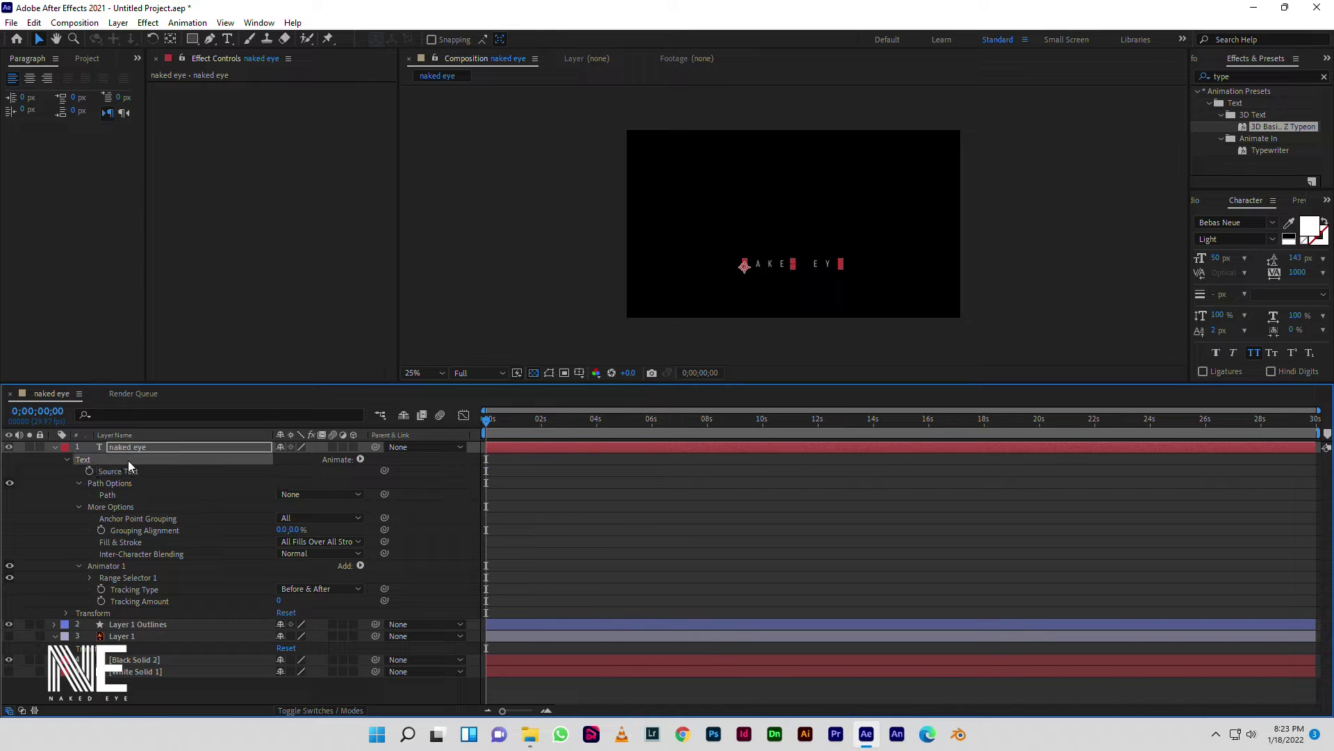
left_click(133, 473)
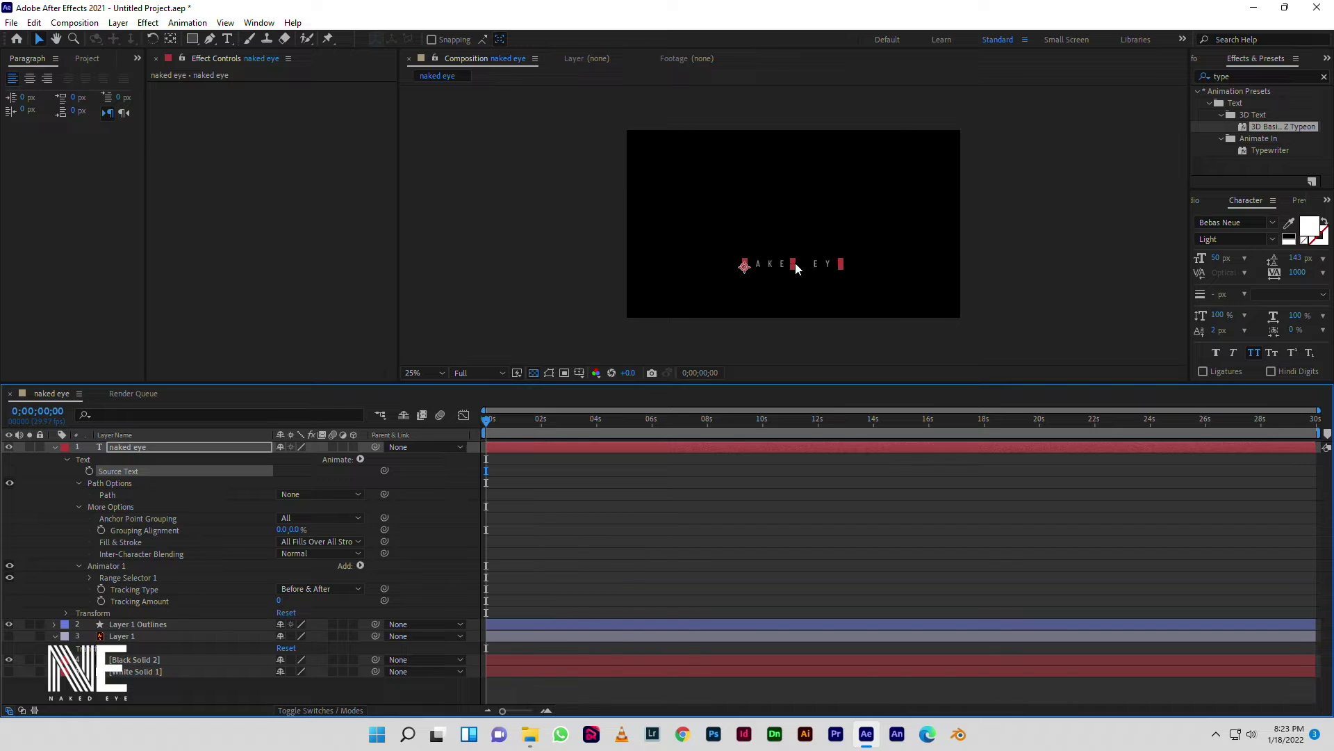
- Zoom the viewer in and reselect the naked eye text layer, nudging it slightly
scroll(795, 263, "up", 4)
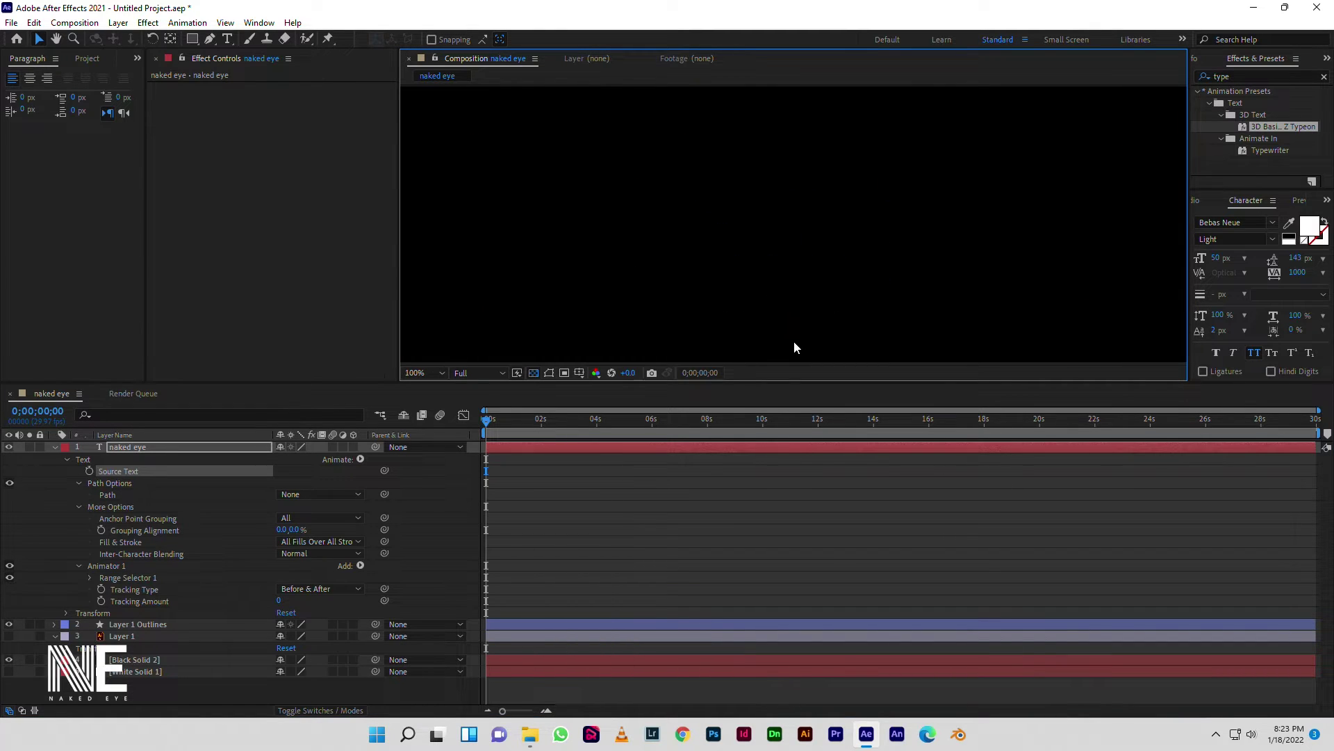
scroll(647, 275, "up", 2)
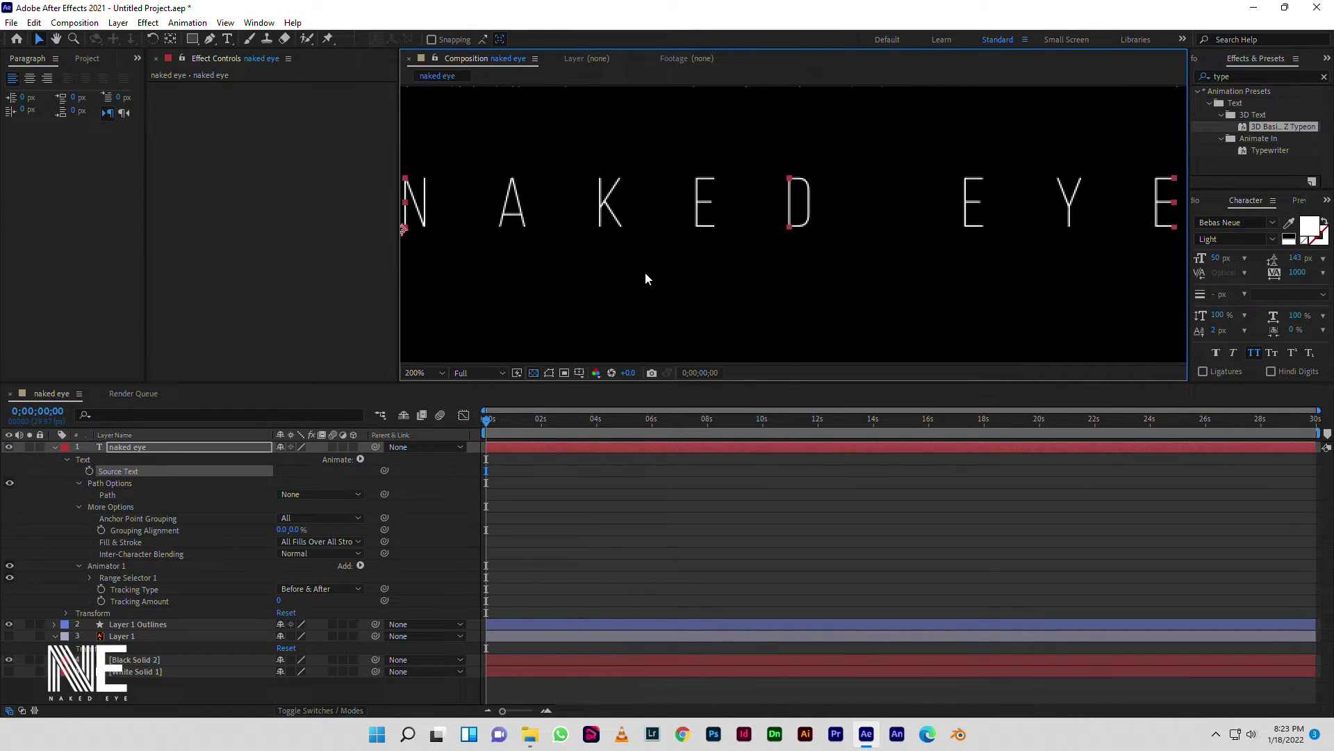
scroll(645, 278, "left", 5)
left_click(625, 217)
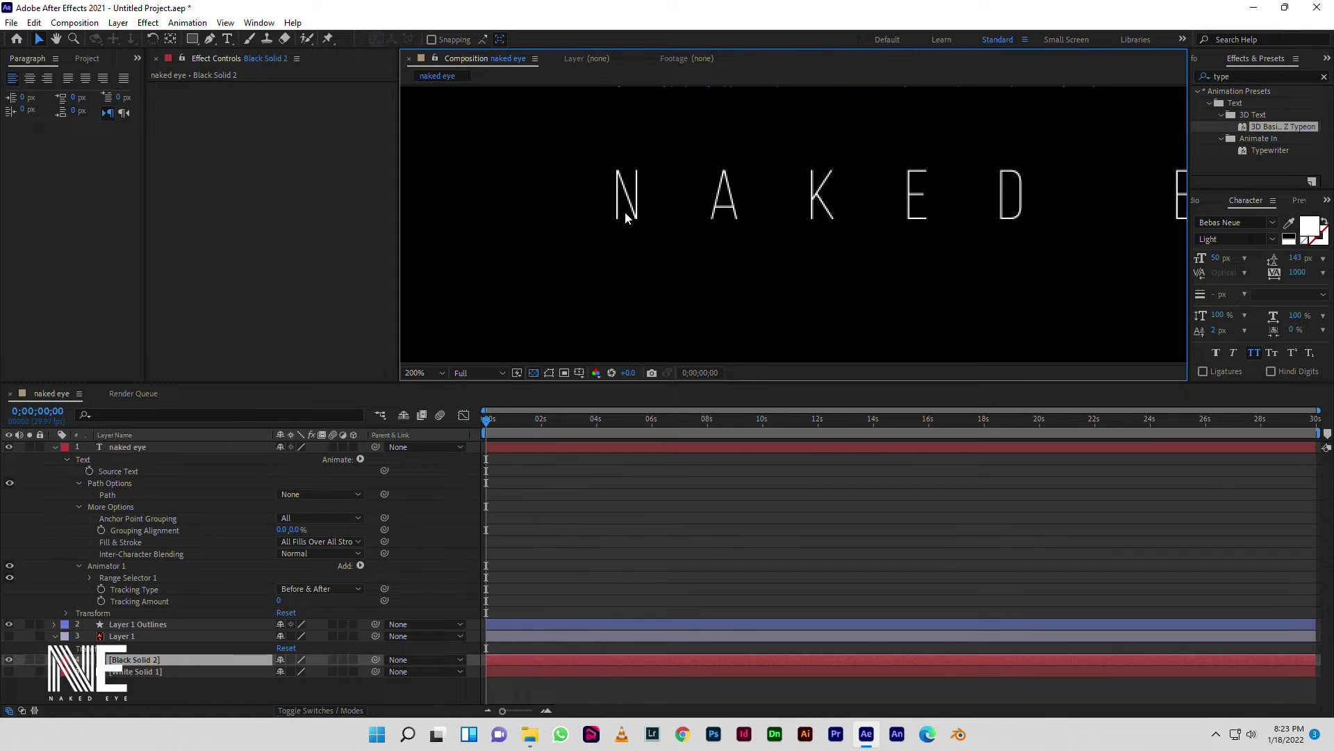
left_click(616, 205)
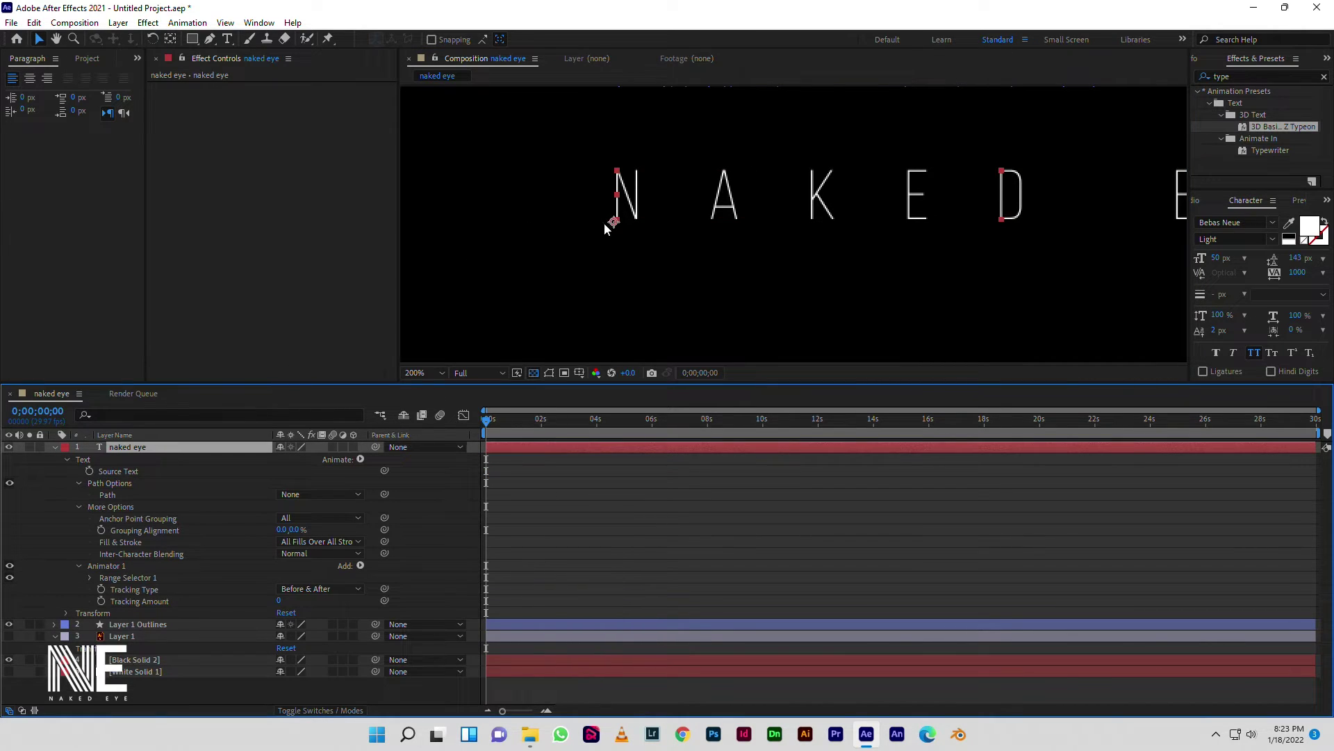
left_click_drag(618, 229, 616, 225)
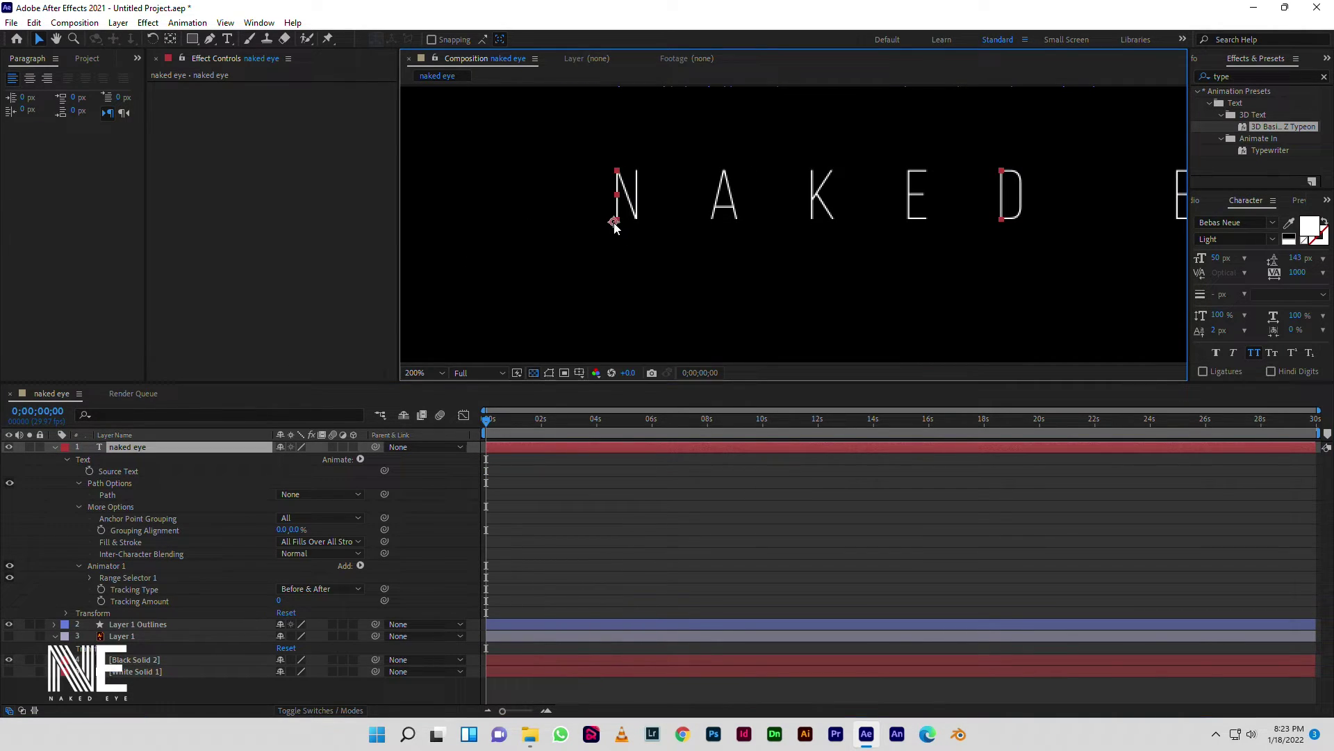
- Adjust Grouping Alignment, restore tracking to 0, and scrub Anchor Point to 284, 0
left_click(78, 483)
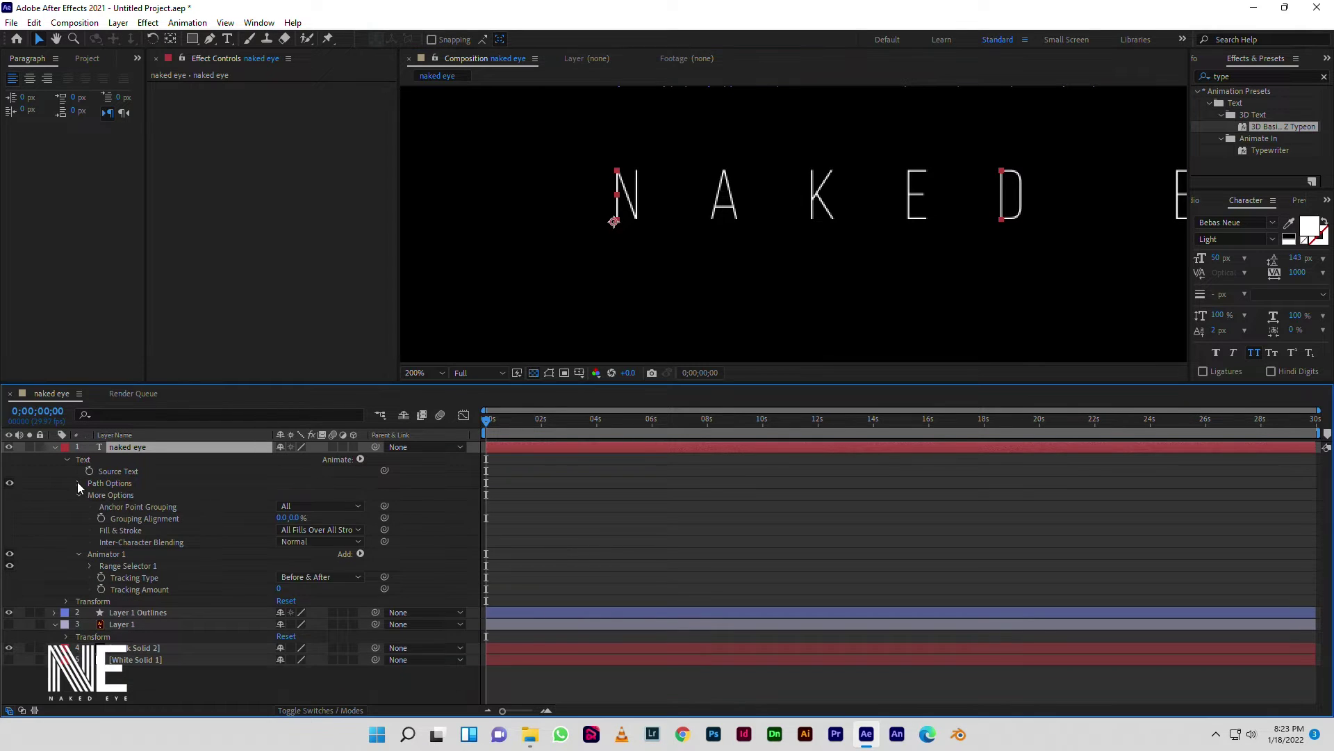
left_click(130, 507)
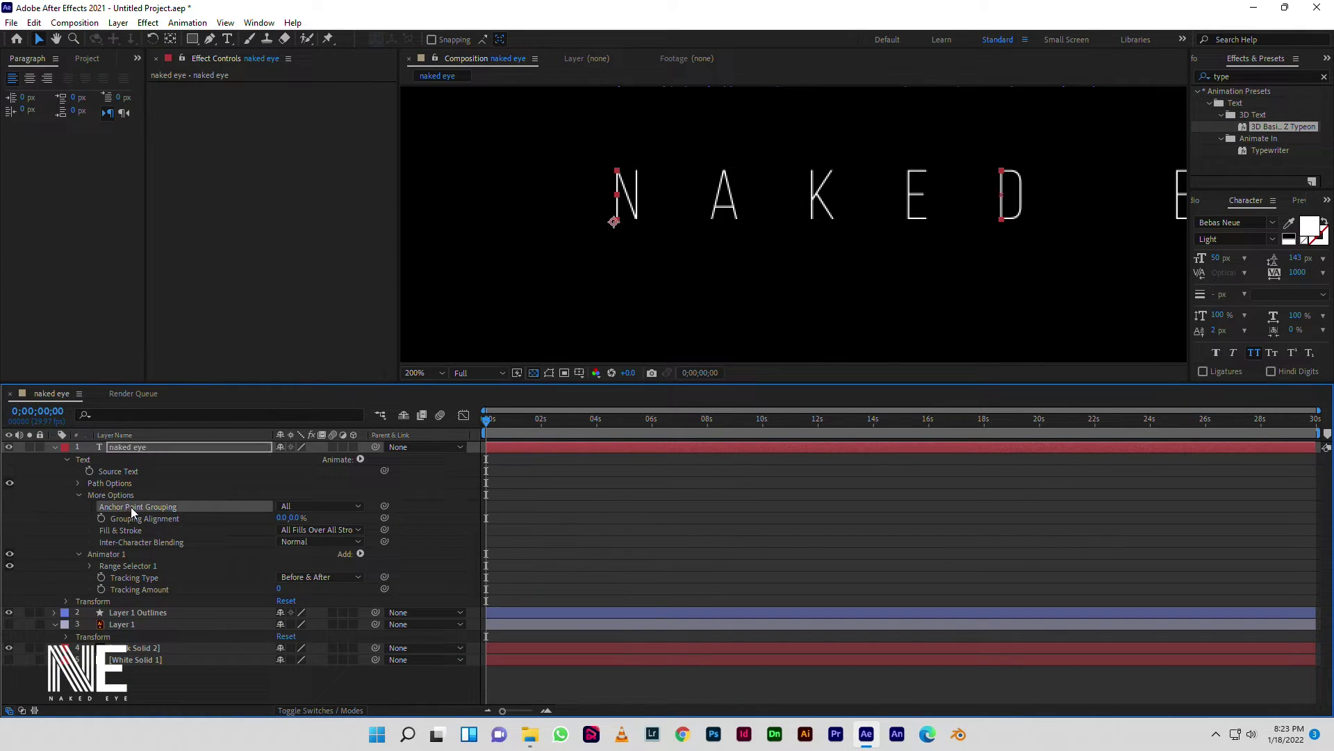
mouse_move(283, 518)
left_mouse_down()
mouse_move(226, 520)
mouse_move(253, 526)
left_mouse_up()
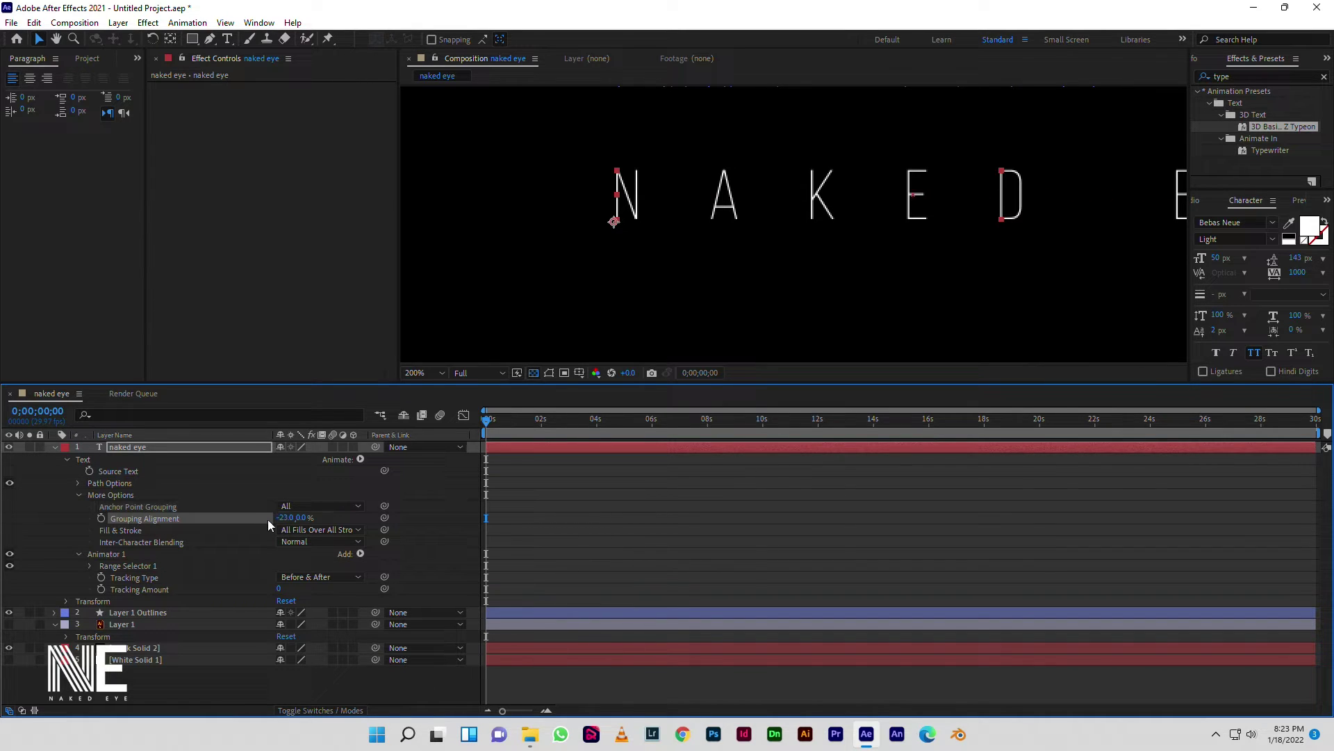
left_click(79, 494)
mouse_move(282, 543)
left_mouse_down()
mouse_move(246, 541)
mouse_move(260, 541)
left_mouse_up()
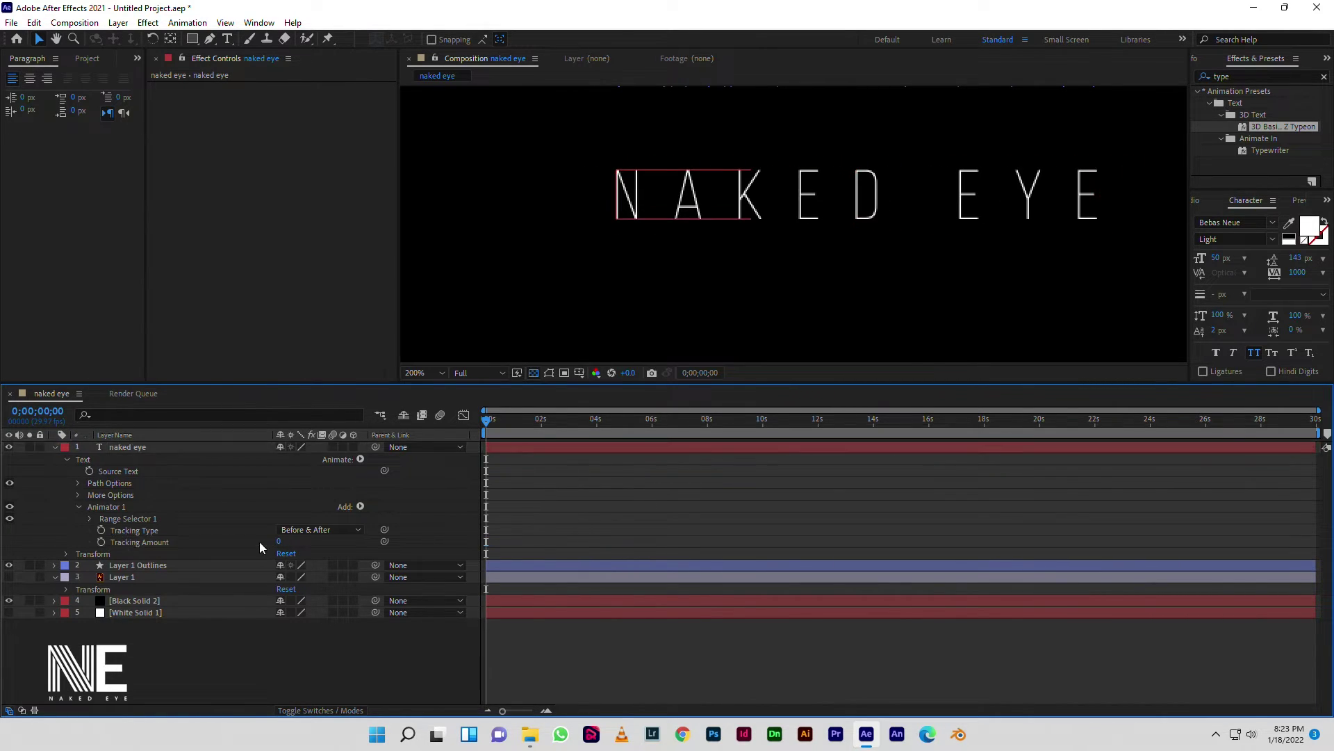
key("ctrl+z")
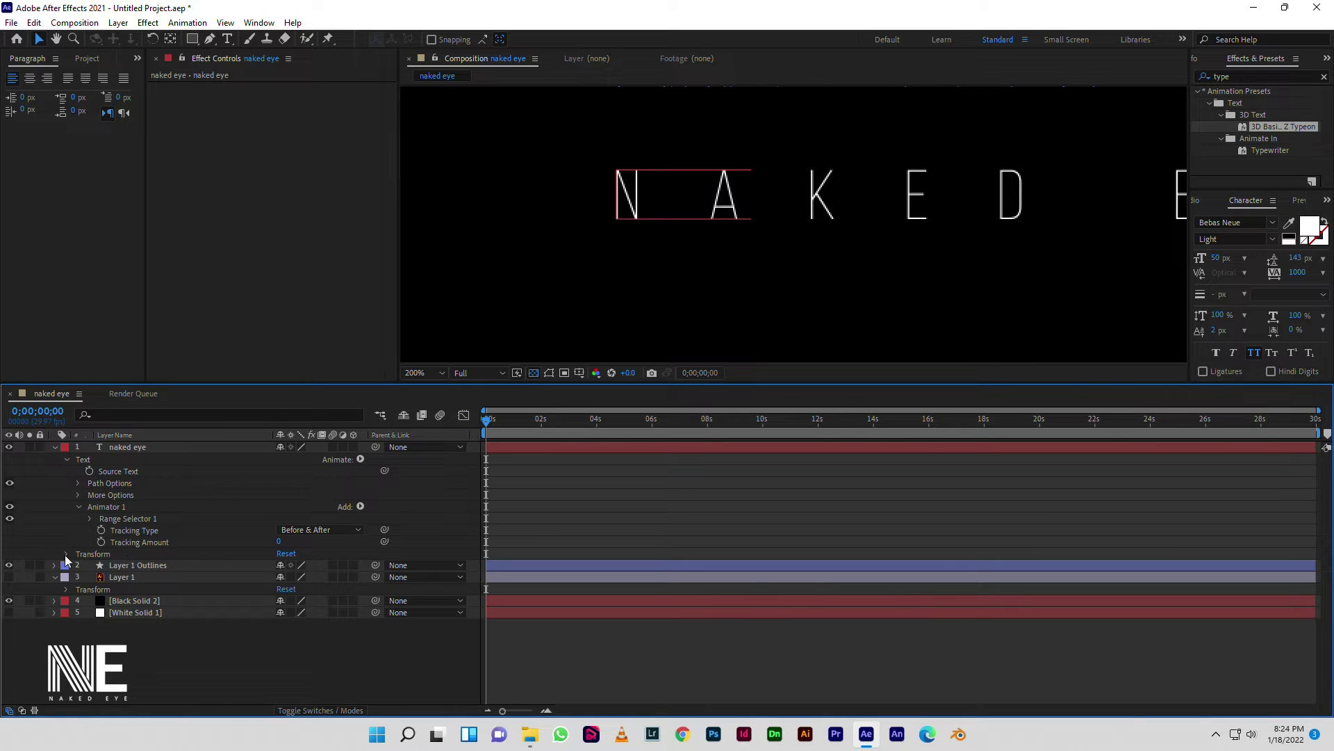
left_click(66, 554)
mouse_move(284, 566)
left_mouse_down()
mouse_move(497, 573)
mouse_move(511, 623)
left_mouse_up()
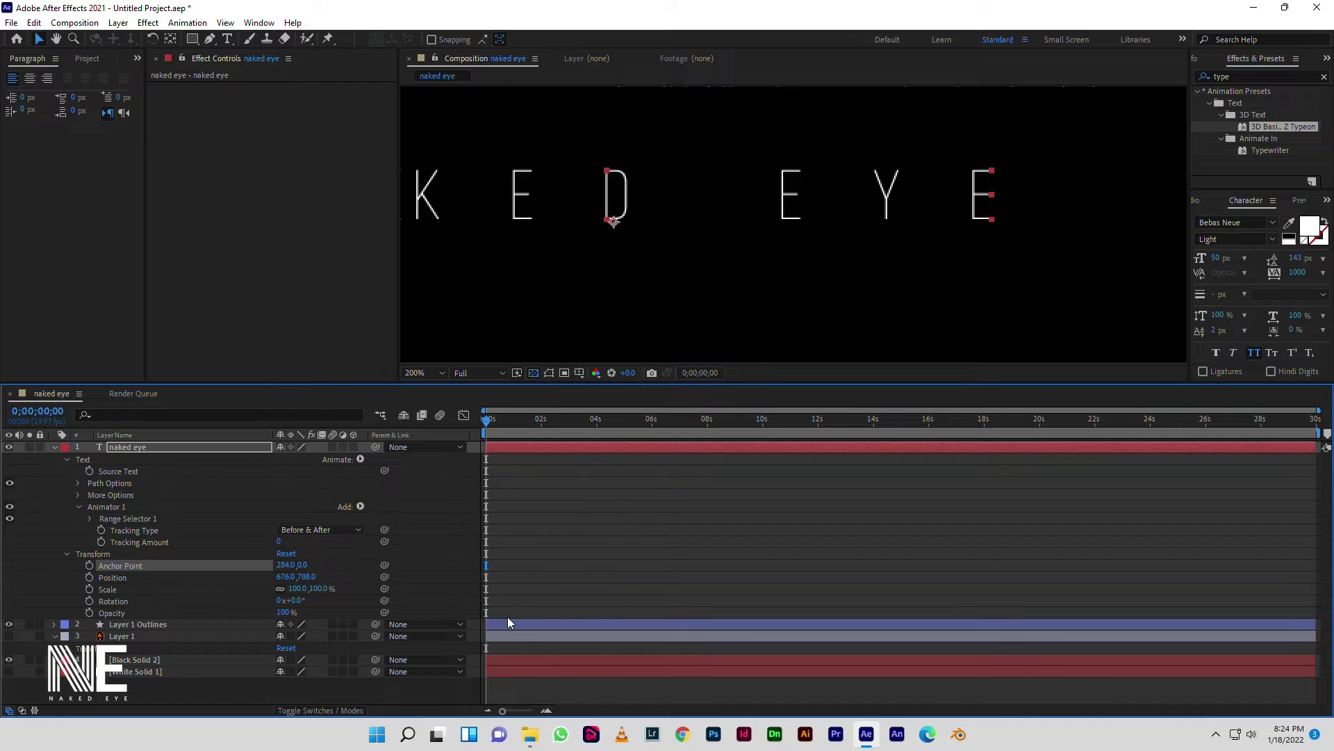
- Move the NAKED EYE text to sit centred beneath the NE logo
mouse_move(303, 565)
left_mouse_down()
mouse_move(303, 577)
mouse_move(308, 549)
left_mouse_up()
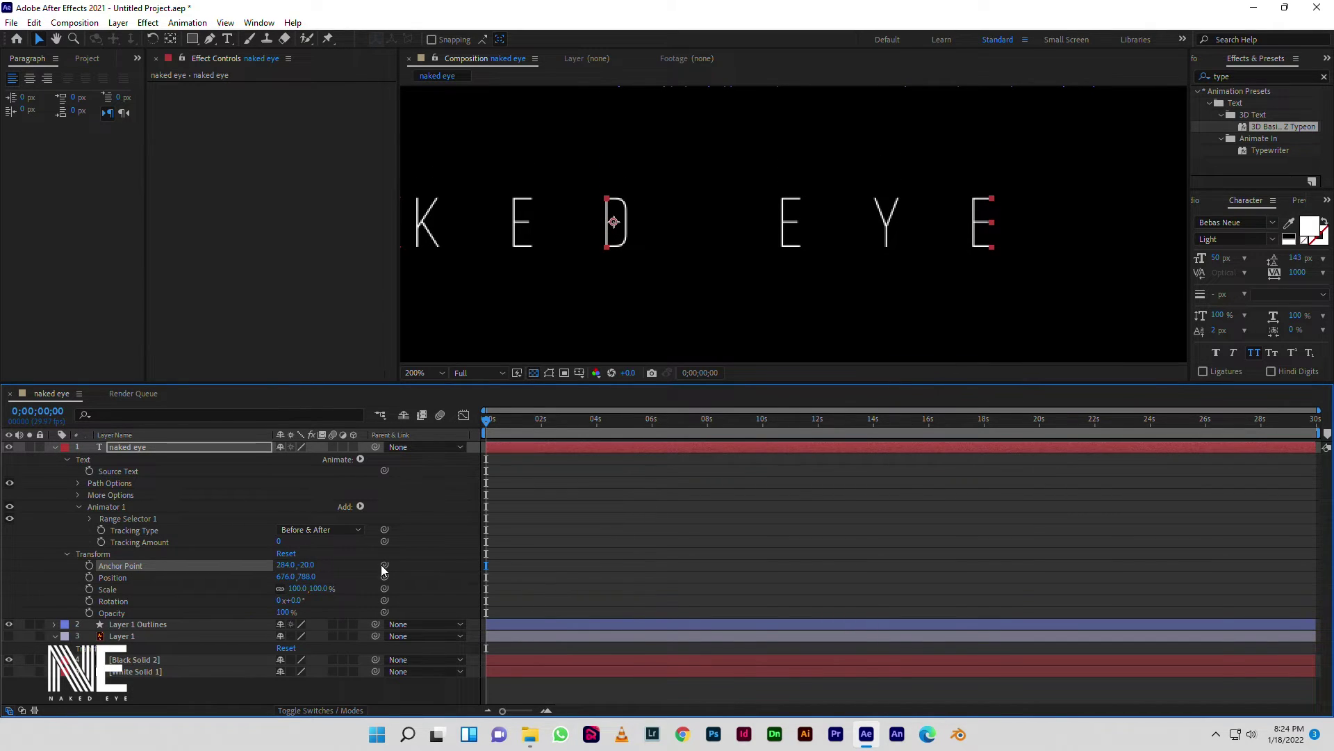
scroll(619, 327, "down", 6)
left_click_drag(486, 419, 582, 419)
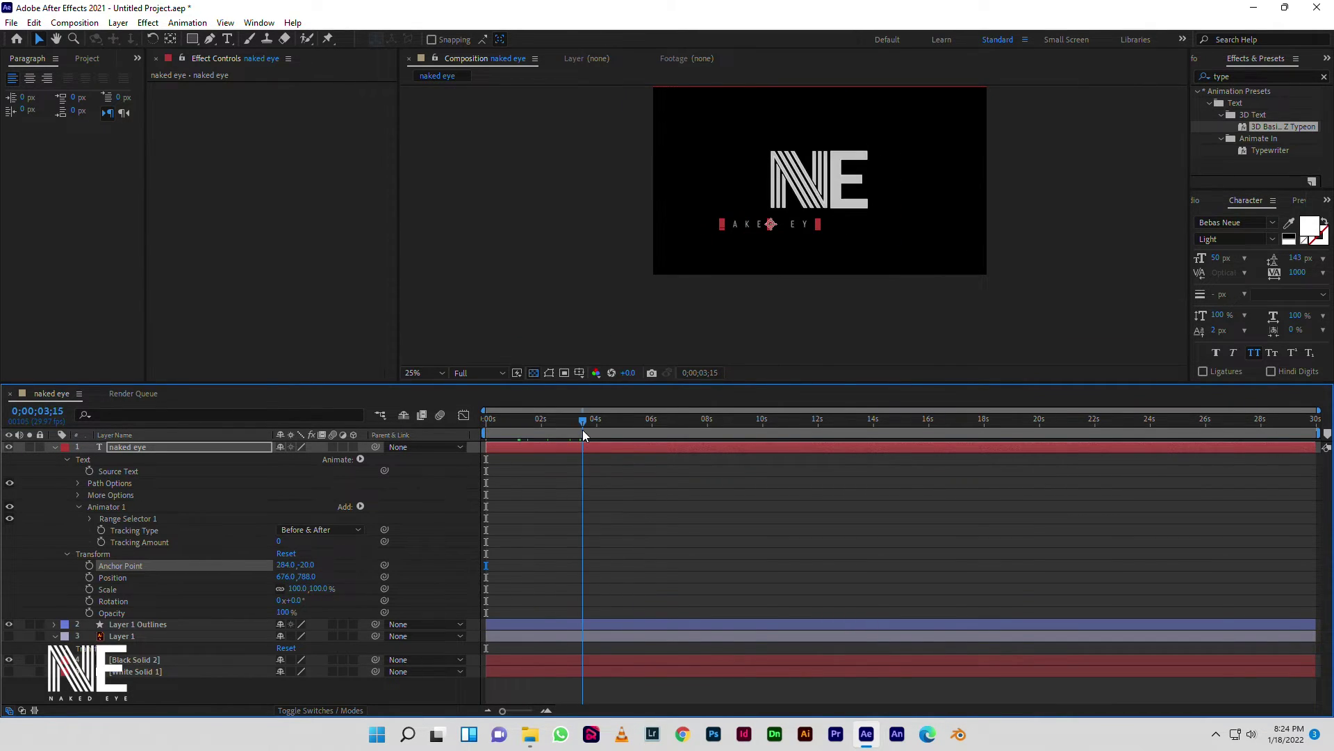
left_click_drag(785, 226, 836, 221)
left_click(897, 318)
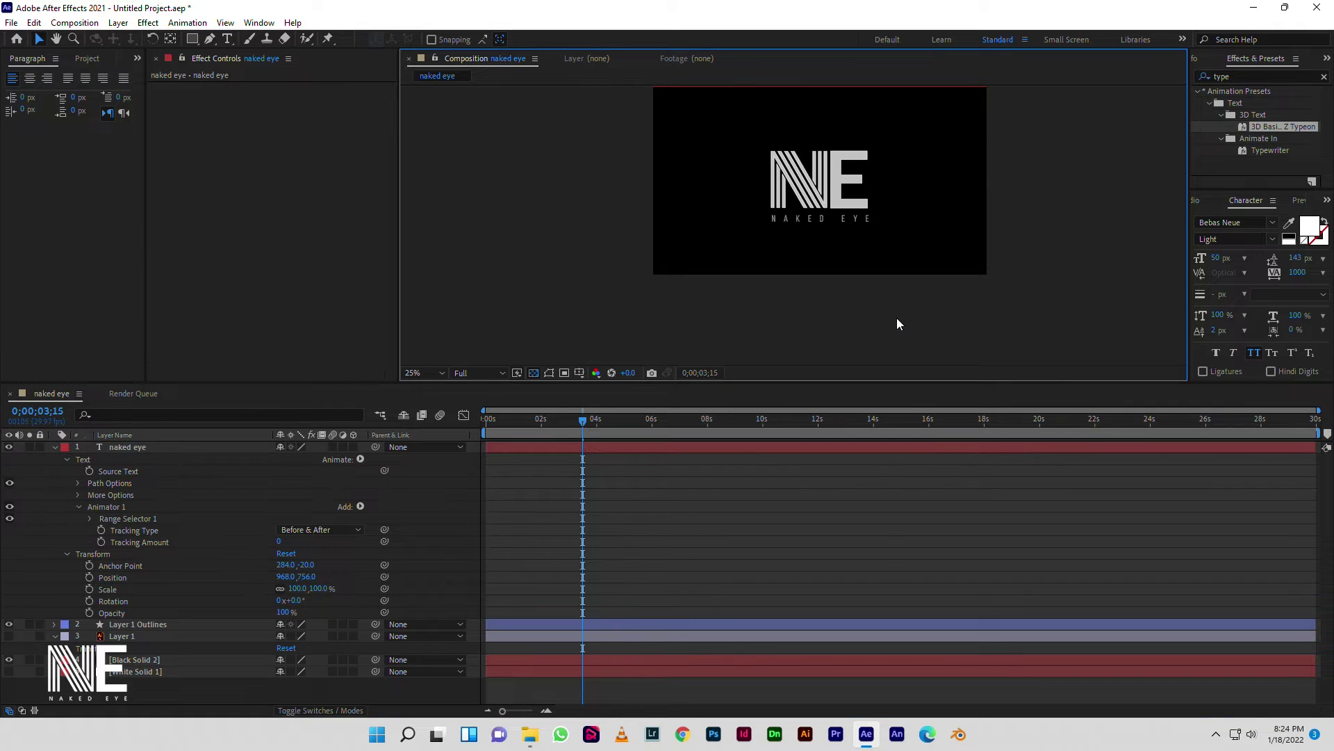
left_click(66, 553)
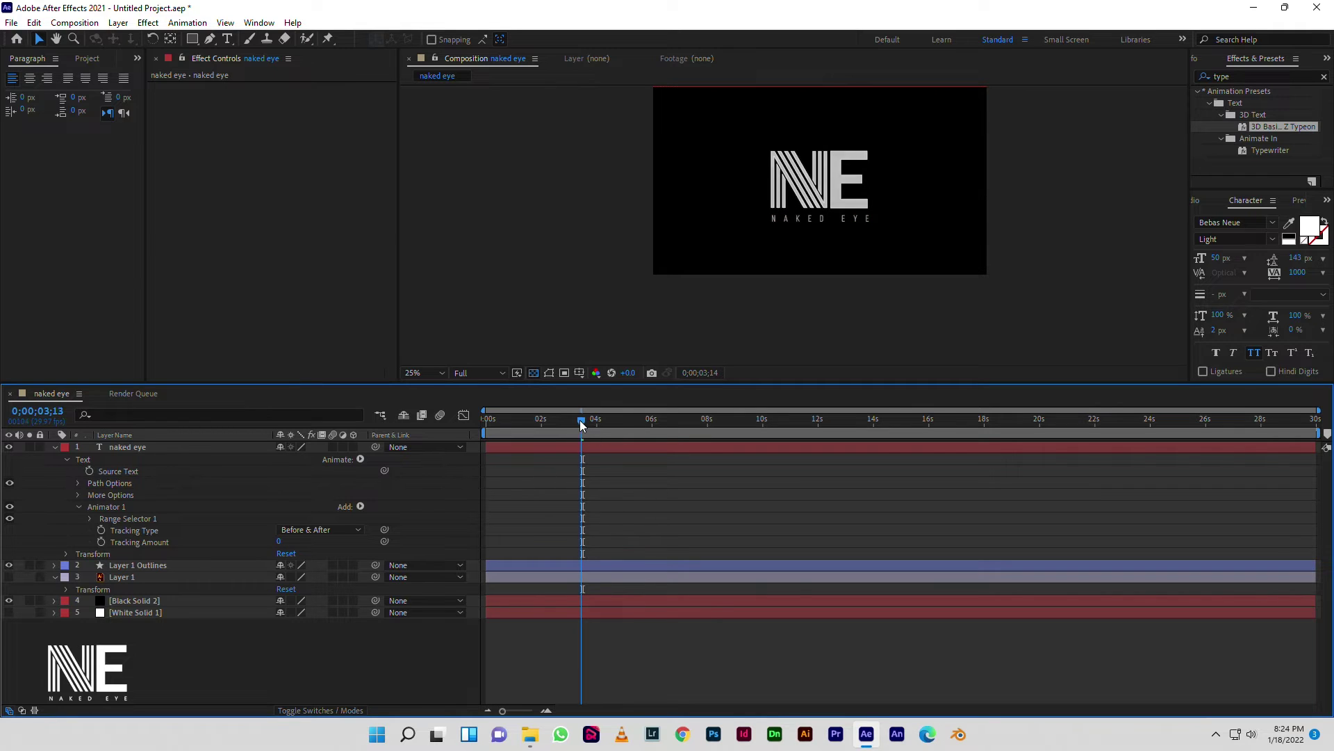
- Keyframe Tracking Amount at 0 at 0;00;03;20
mouse_move(581, 420)
left_mouse_down()
mouse_move(487, 438)
mouse_move(588, 448)
left_mouse_up()
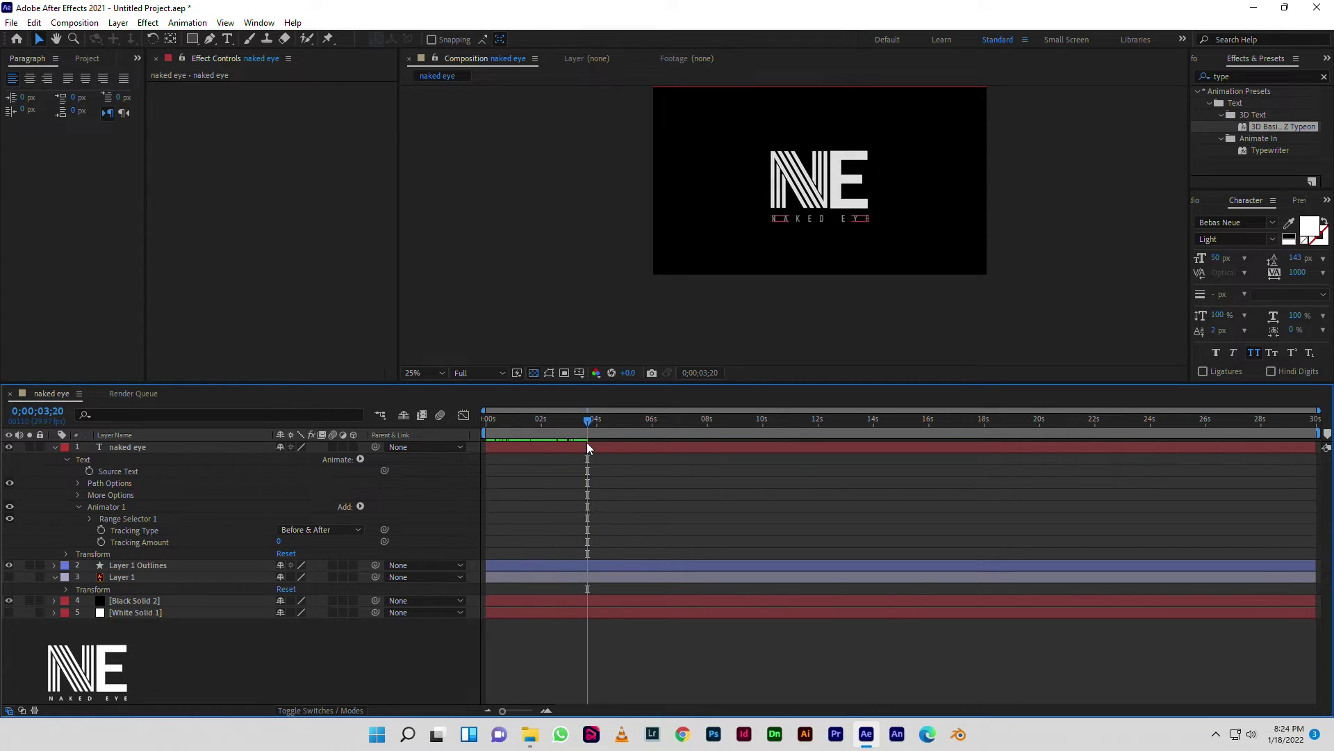
left_click(102, 542)
mouse_move(281, 543)
left_mouse_down()
mouse_move(150, 546)
mouse_move(288, 551)
left_mouse_up()
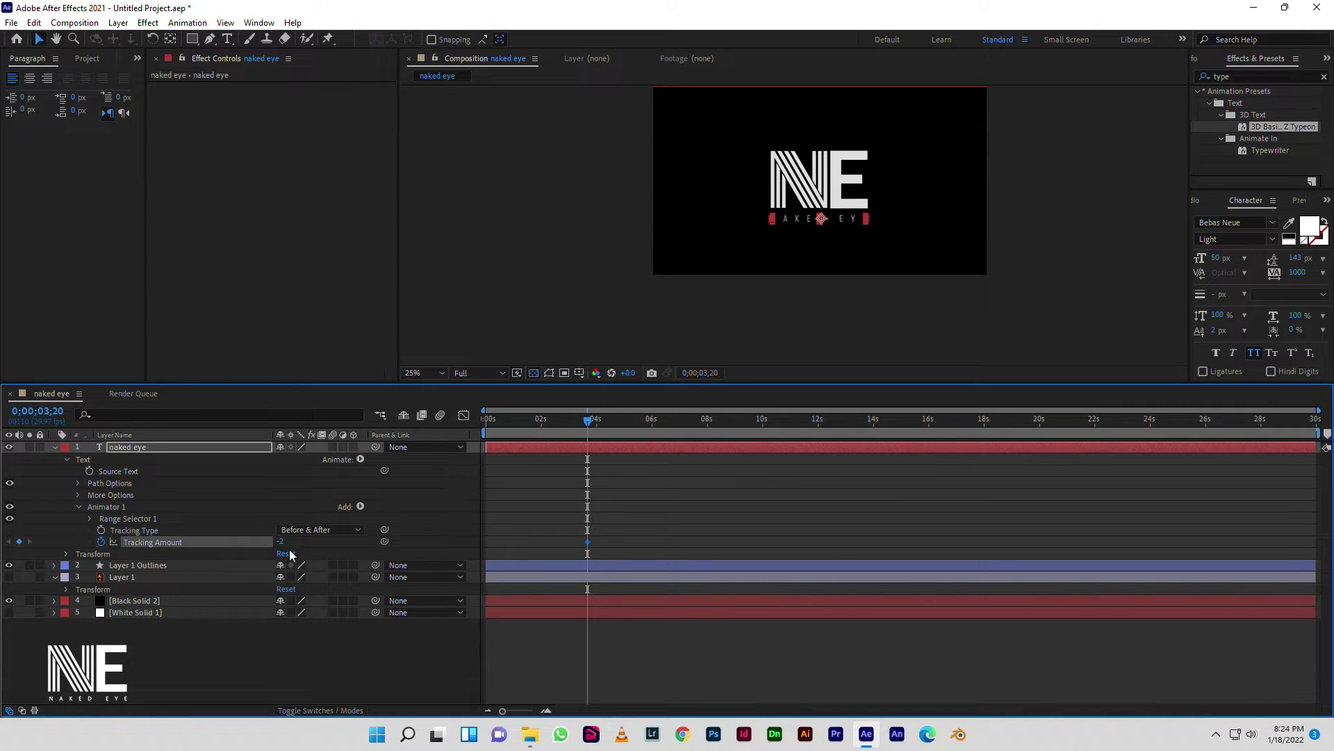
left_click_drag(292, 553, 292, 553)
- Set the text's Anchor Point to 278, -20 to recentre NAKED EYE
left_click(67, 554)
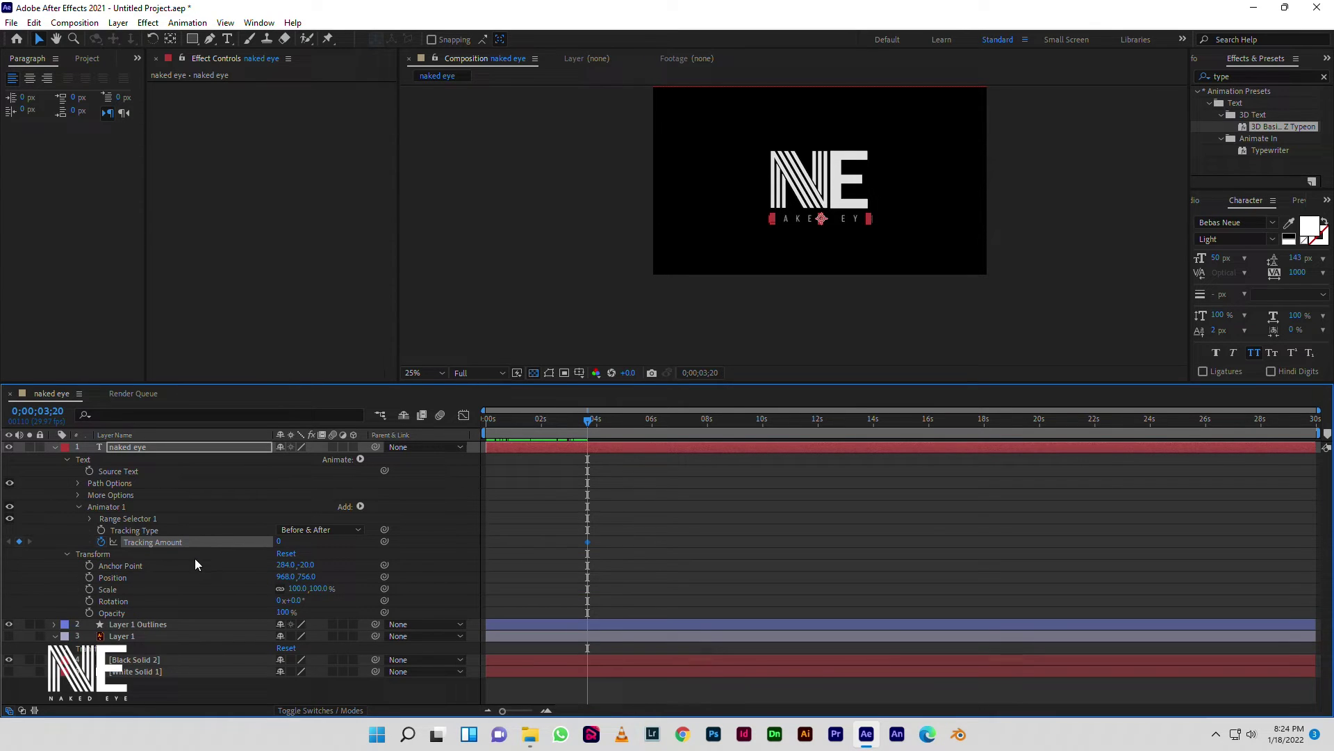
left_click(134, 565)
left_click_drag(285, 564, 282, 565)
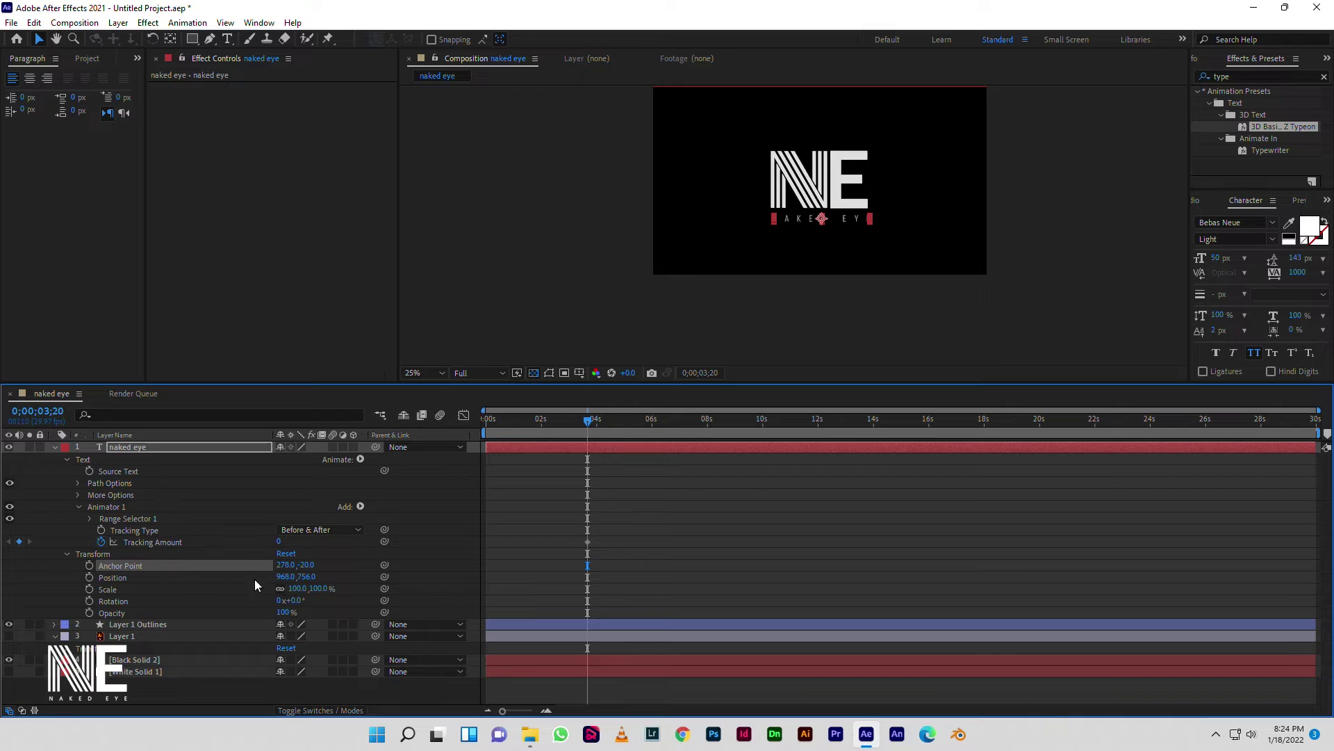
left_click(120, 509)
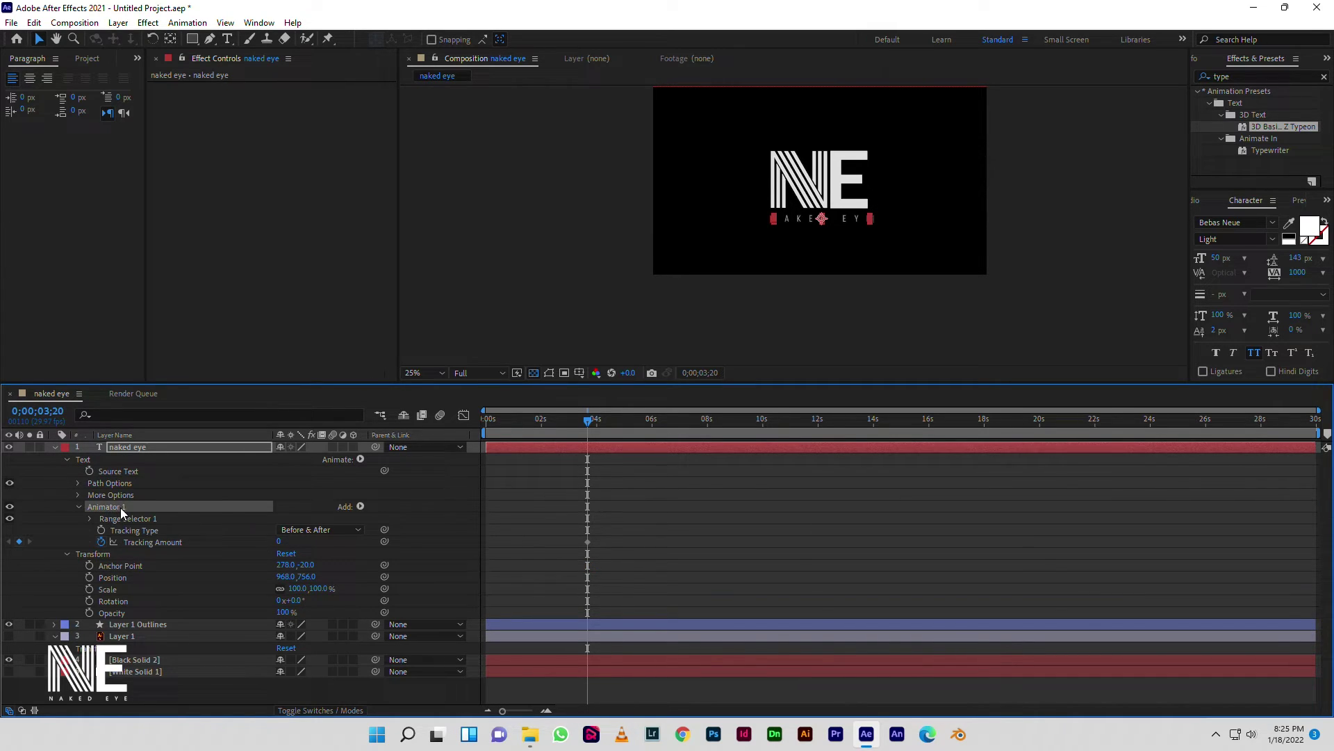
- Replace the text animator with a Scale animator on the naked eye text
key("Delete")
left_click(360, 458)
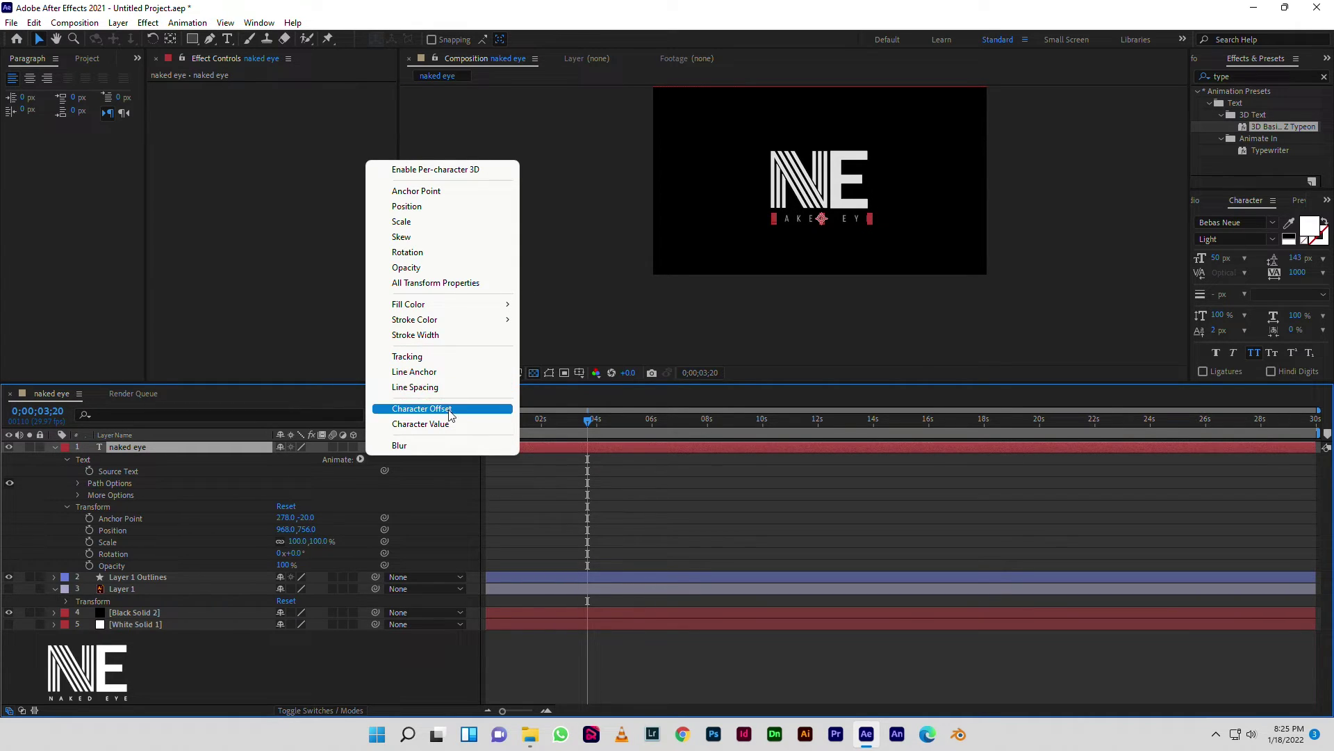
left_click(431, 221)
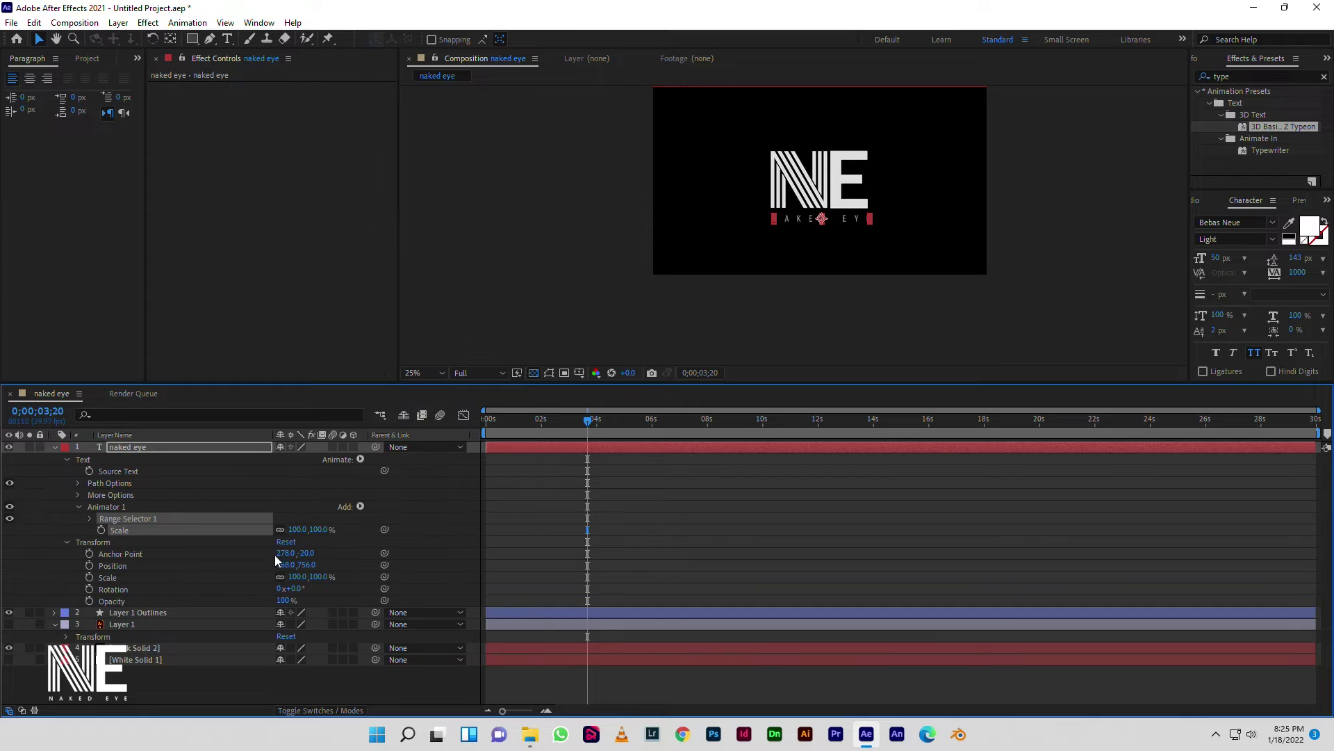
mouse_move(297, 529)
left_mouse_down()
mouse_move(596, 513)
mouse_move(223, 516)
mouse_move(282, 512)
left_mouse_up()
- Nudge the naked eye text left, moving Position from 968,756 to 957,756
left_click(861, 353)
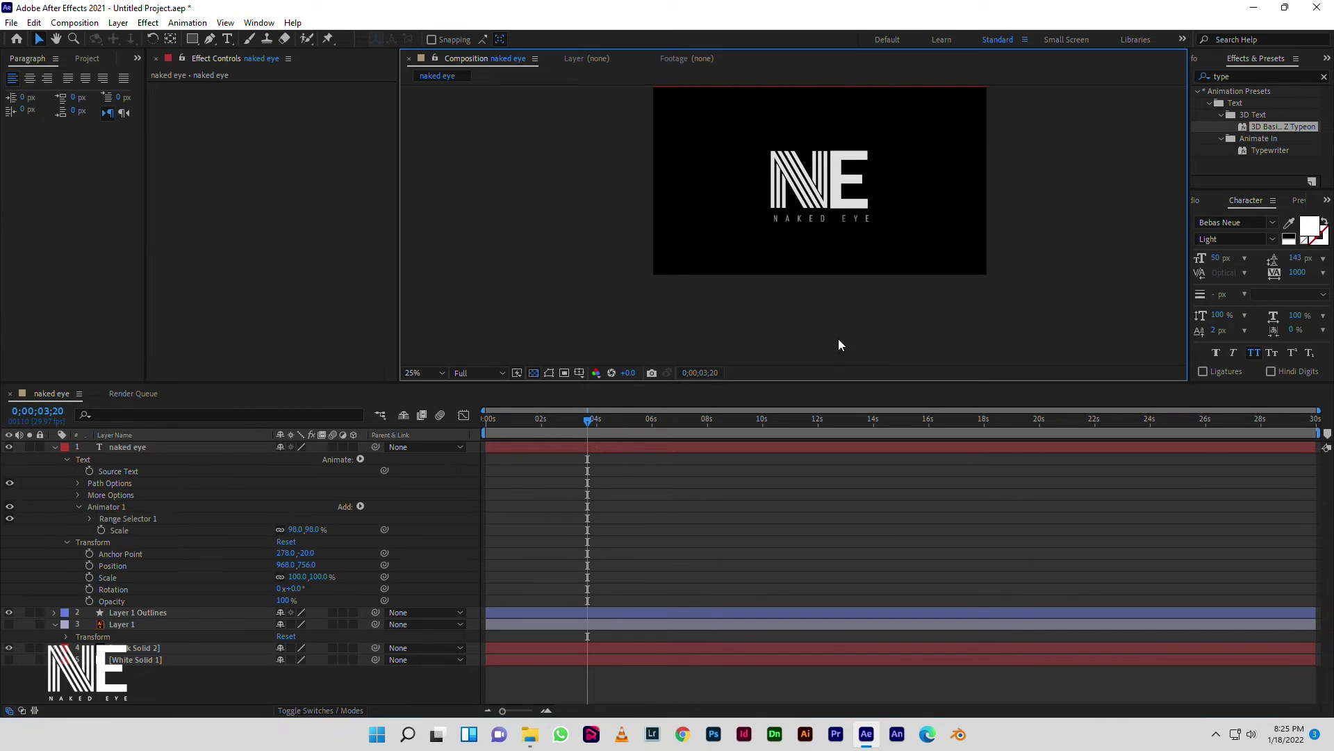
left_click(222, 446)
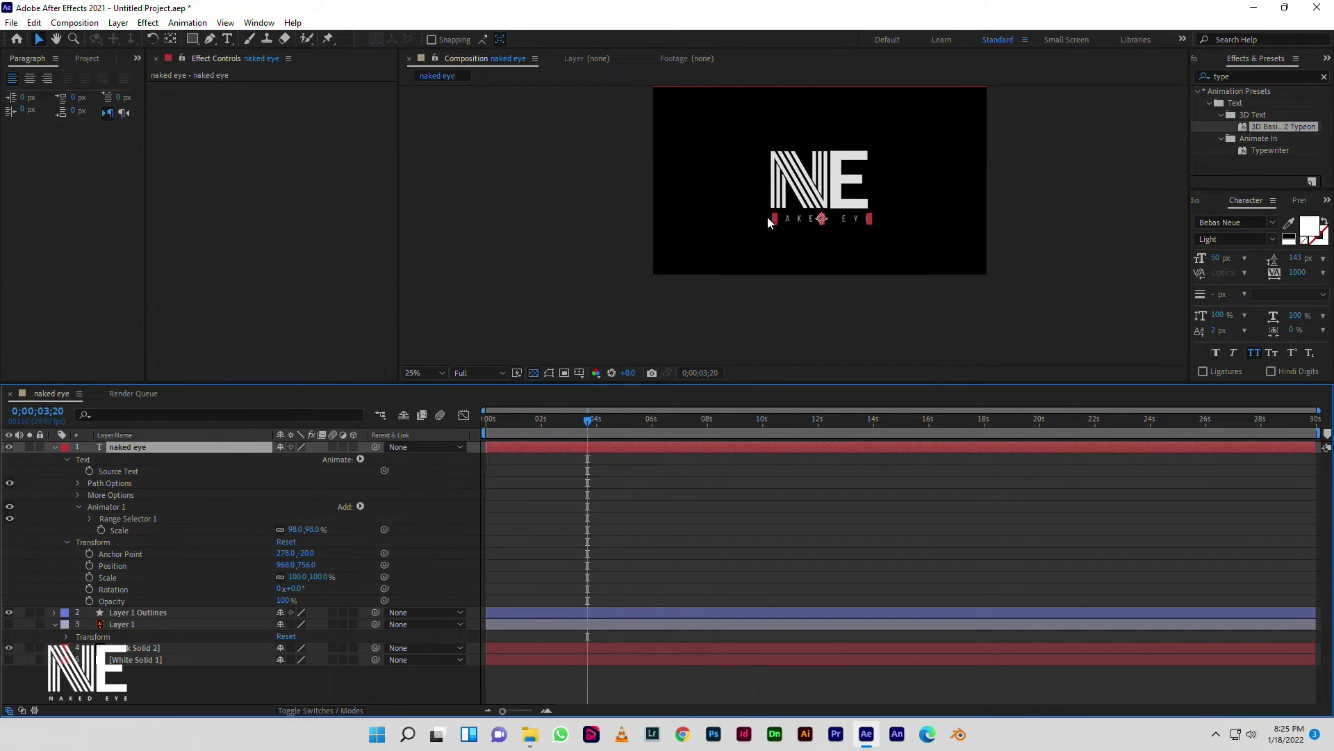
key("Left")
key("Left")
key("Left")
scroll(895, 260, "up", 2)
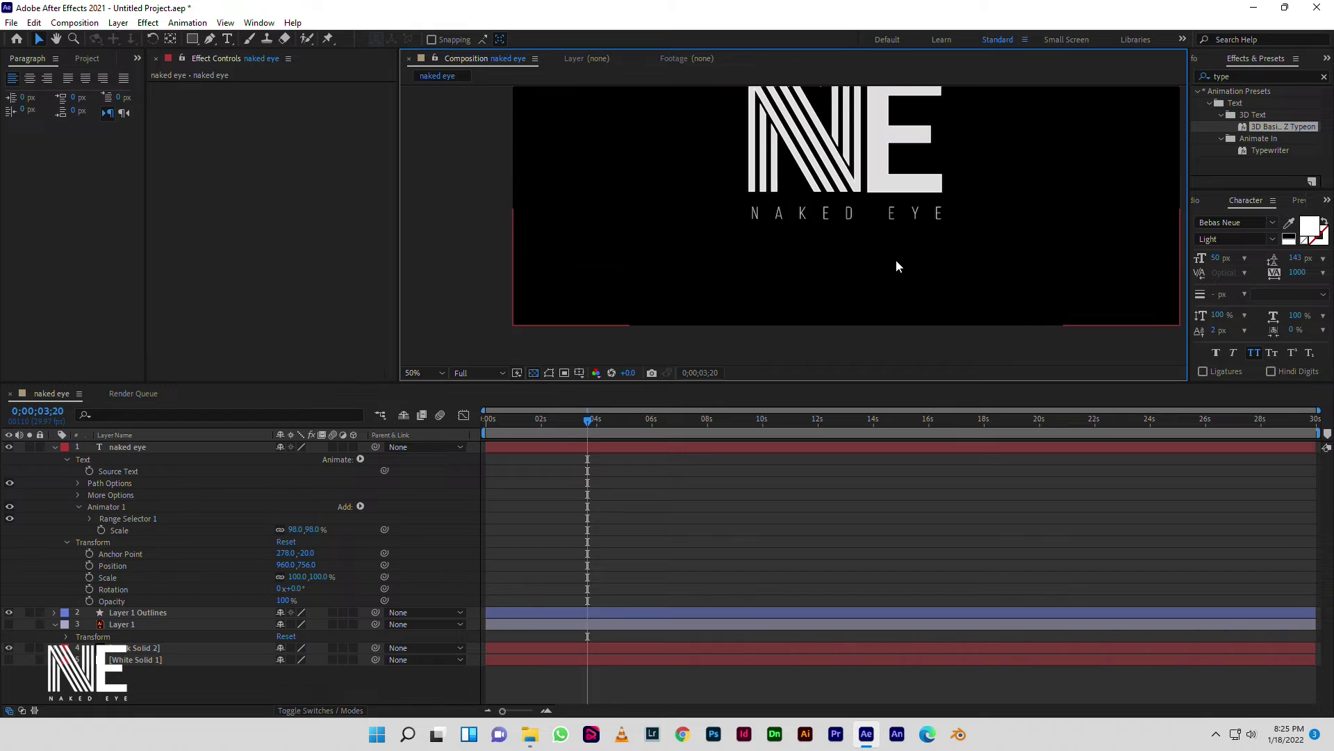
scroll(896, 258, "up", 2)
key("Left")
key("Left")
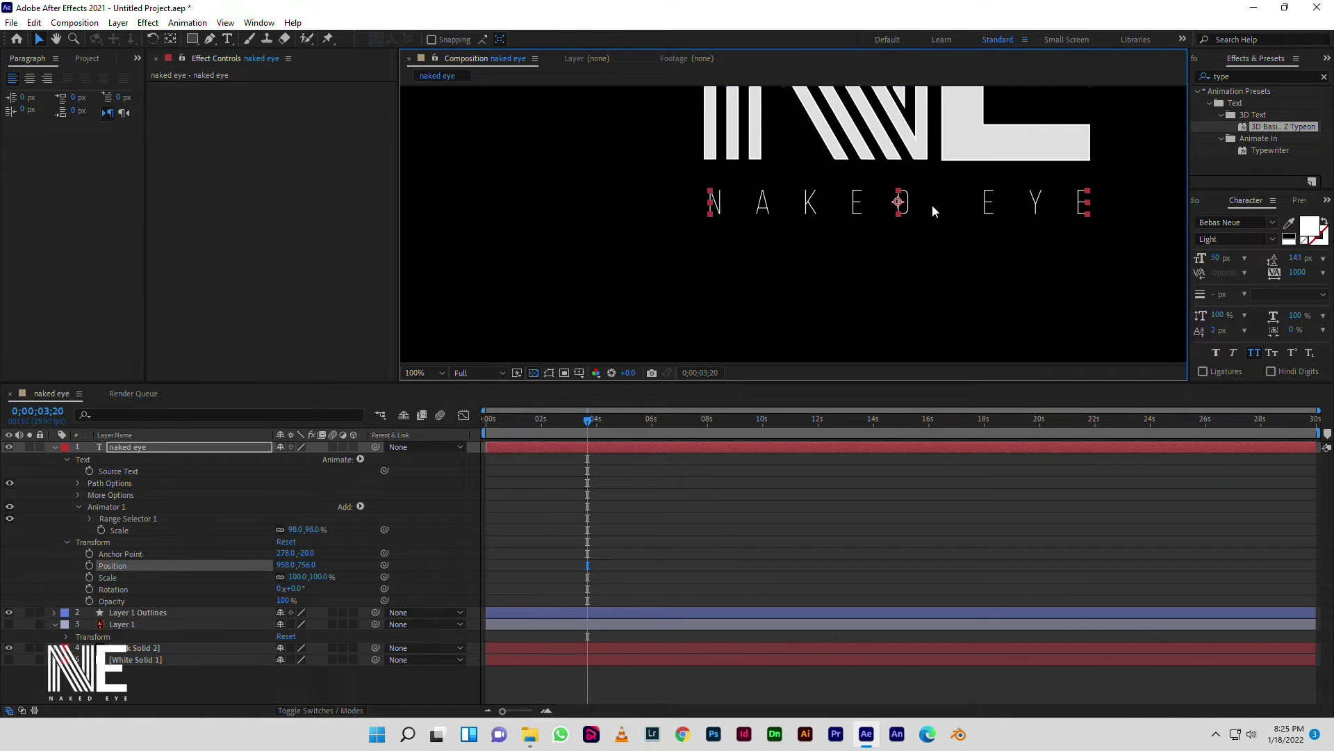
key("Left")
left_click(876, 297)
- Add a Skew animator to the naked eye text, test values, and reset Skew to 0
scroll(875, 298, "down", 6)
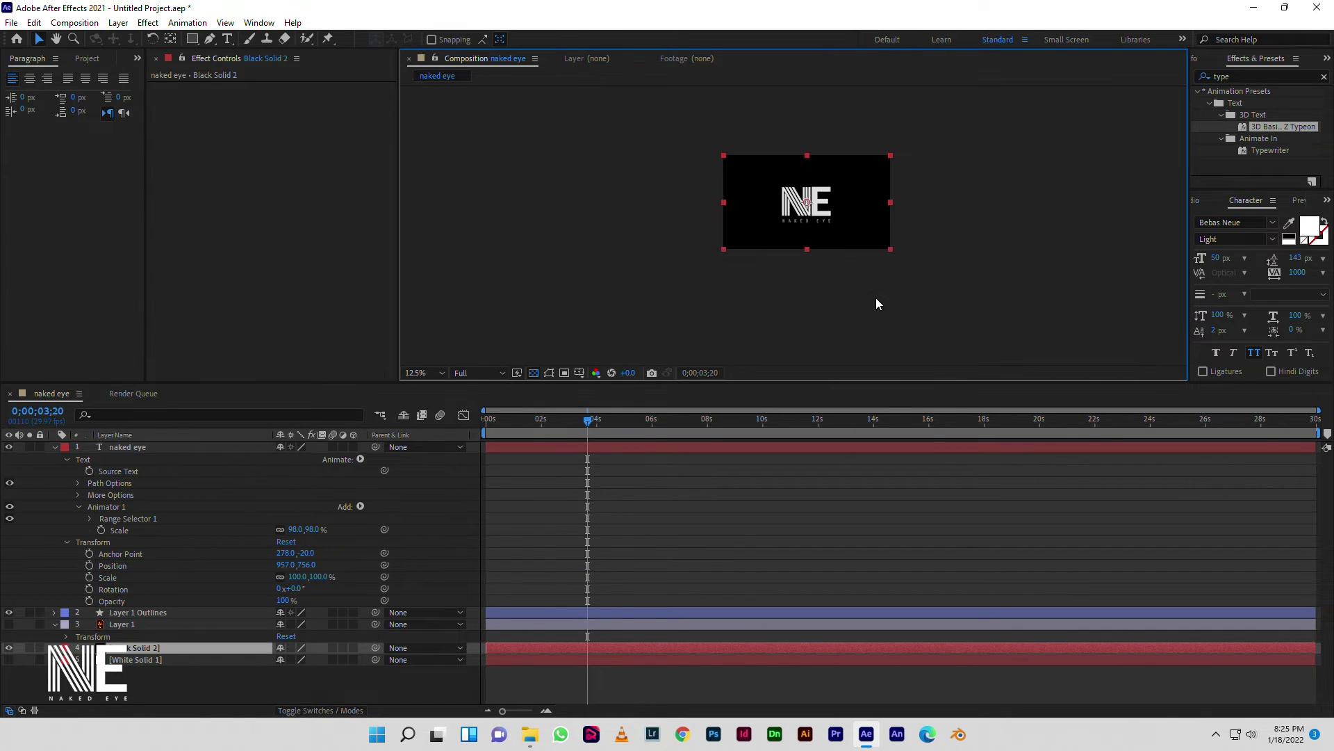
scroll(876, 298, "up", 2)
right_click(143, 445)
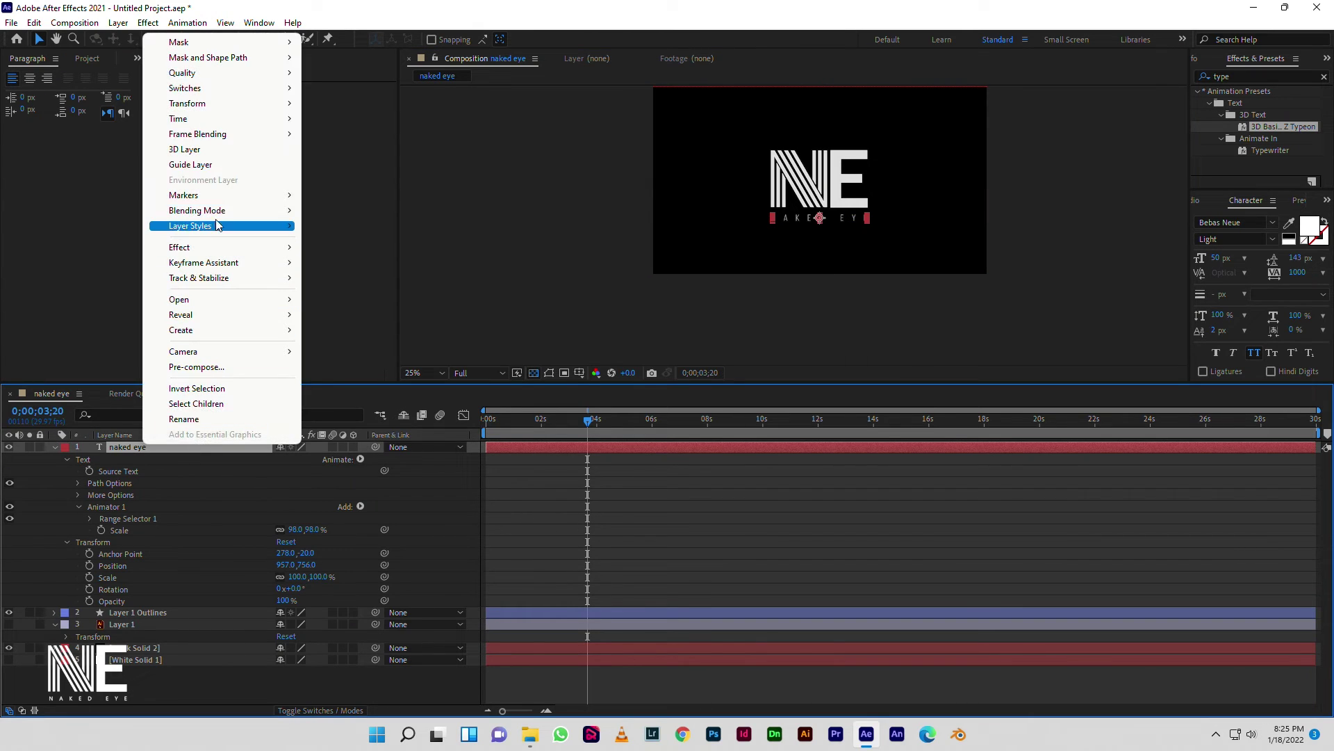
left_click(362, 458)
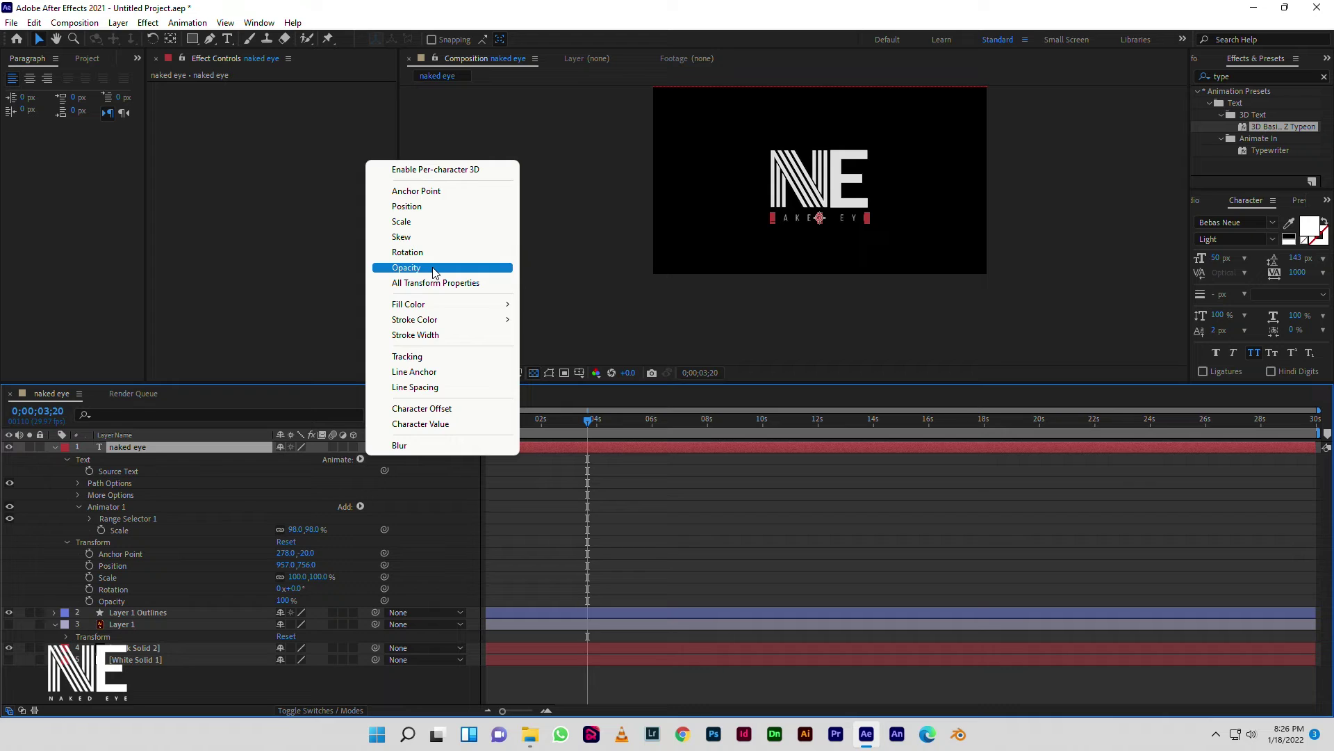
left_click(435, 240)
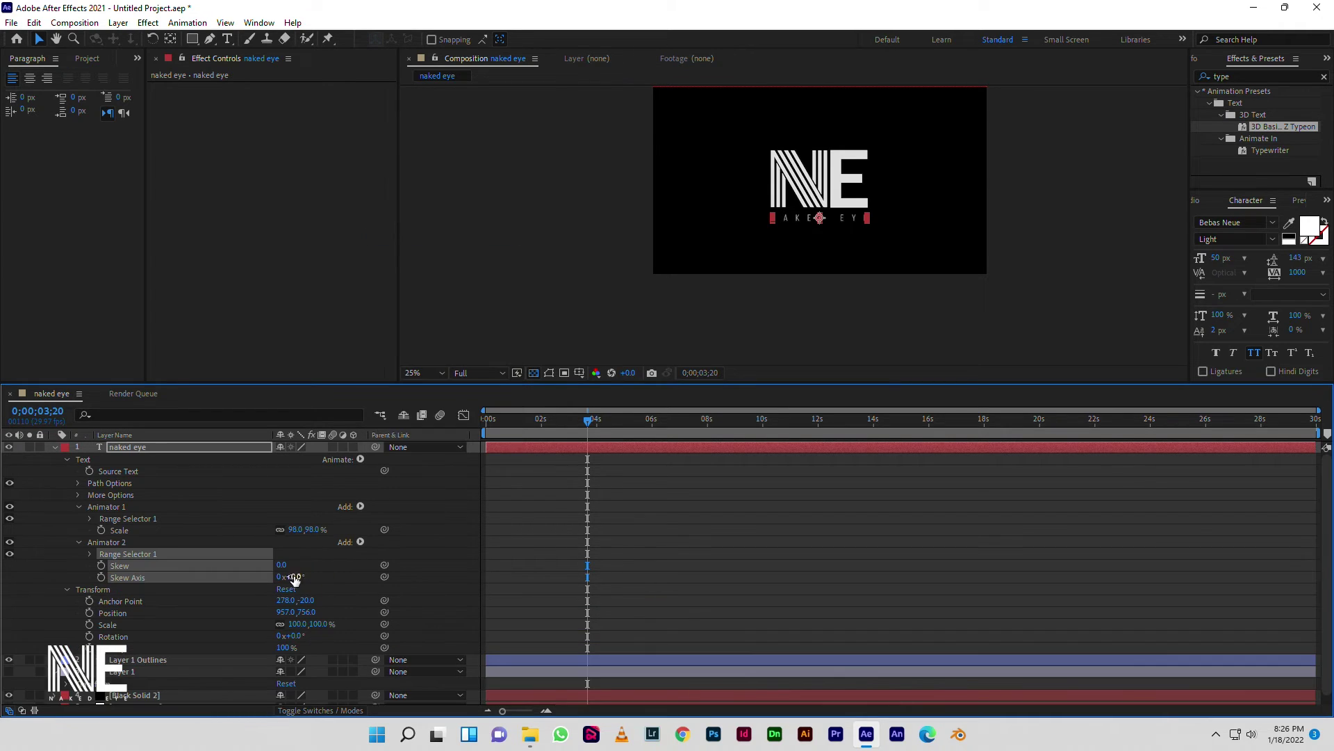
left_click(288, 565)
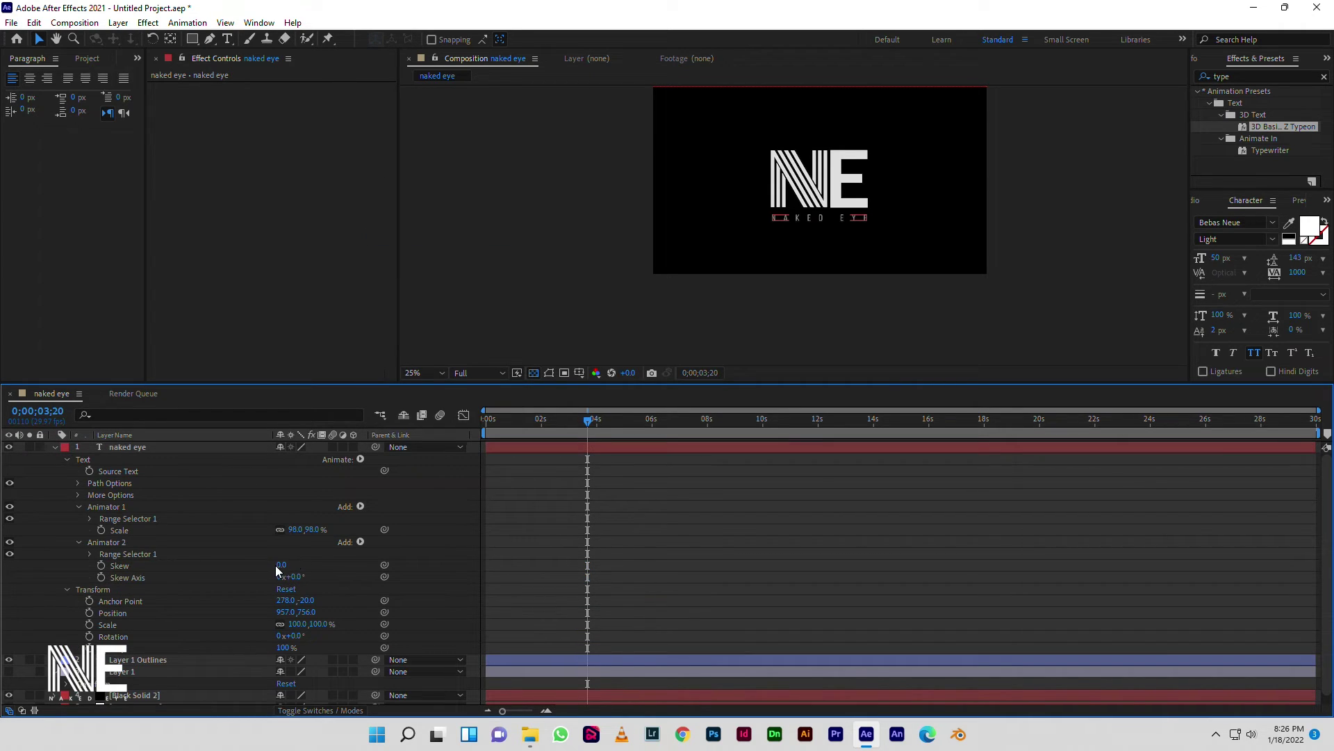
left_click_drag(283, 565, 309, 568)
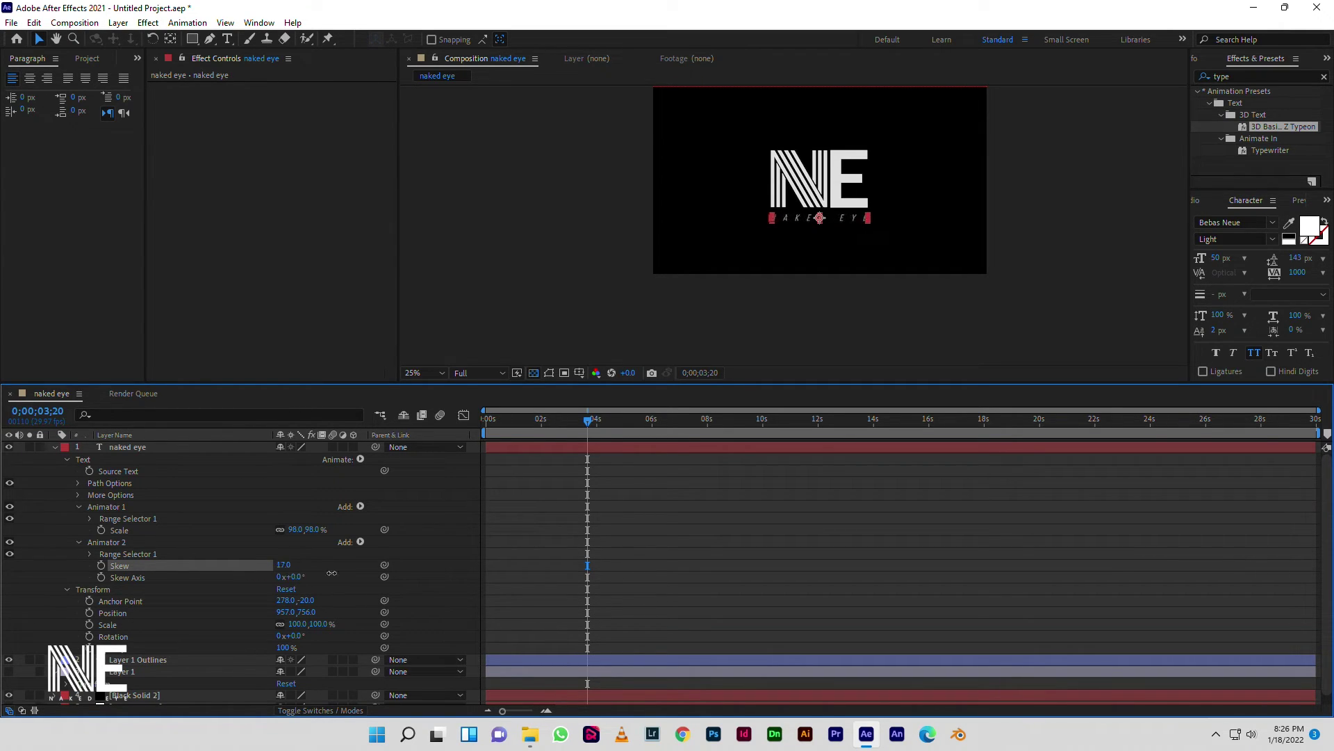
left_click_drag(292, 575, 310, 578)
key("ctrl+z")
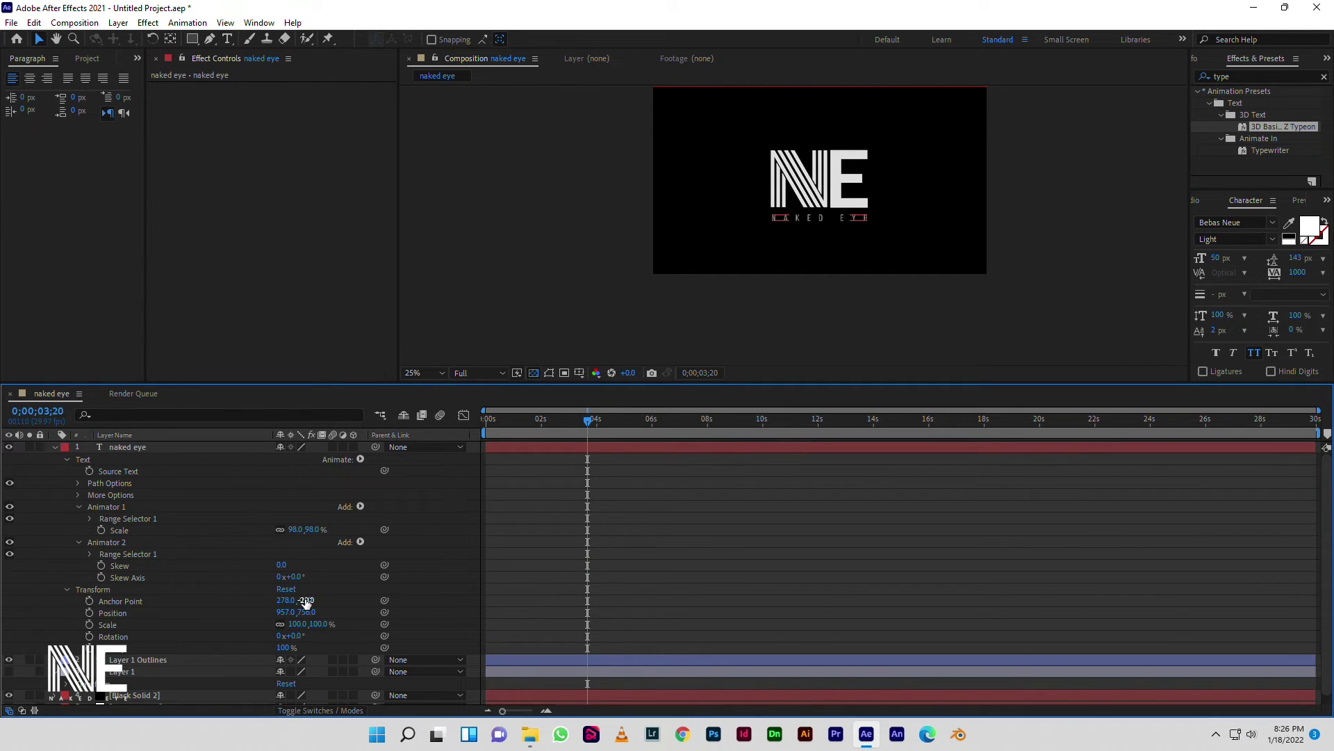
- Preview the animation from the start, then delete the original Scale animator
key("Home")
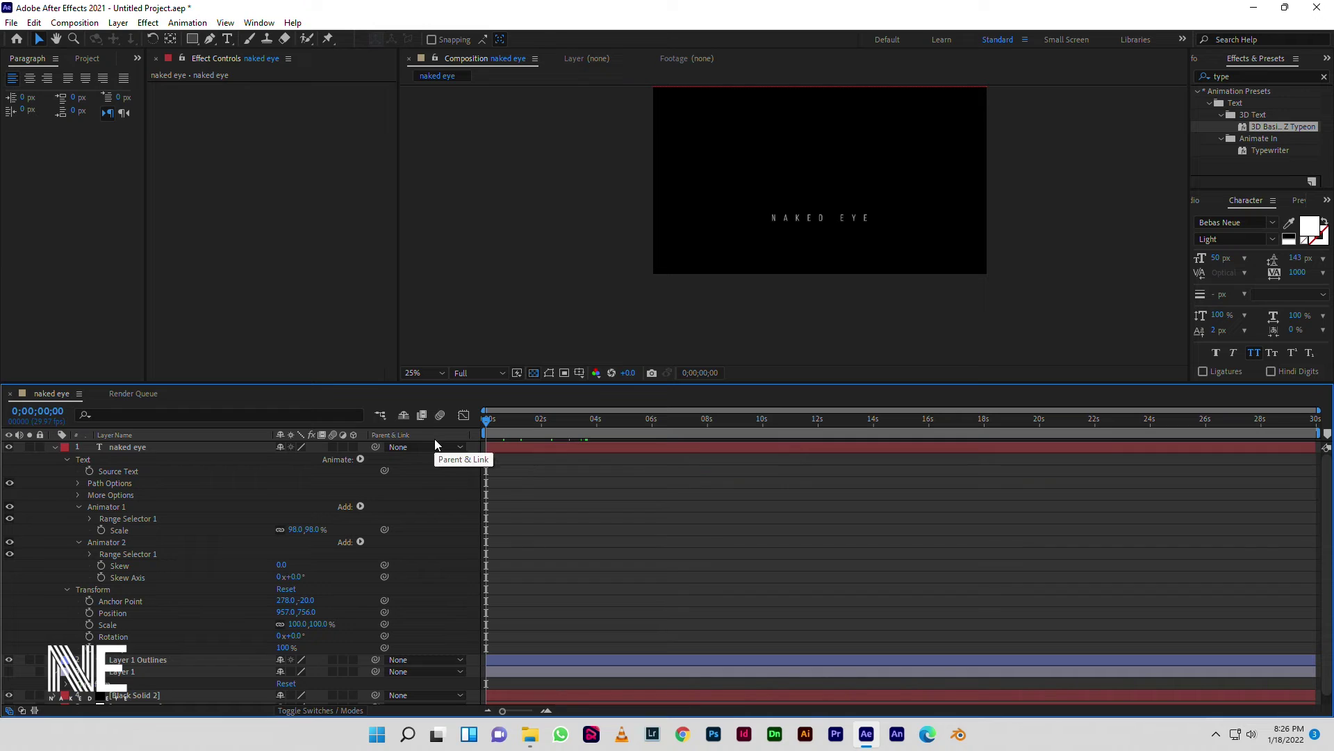
key("space")
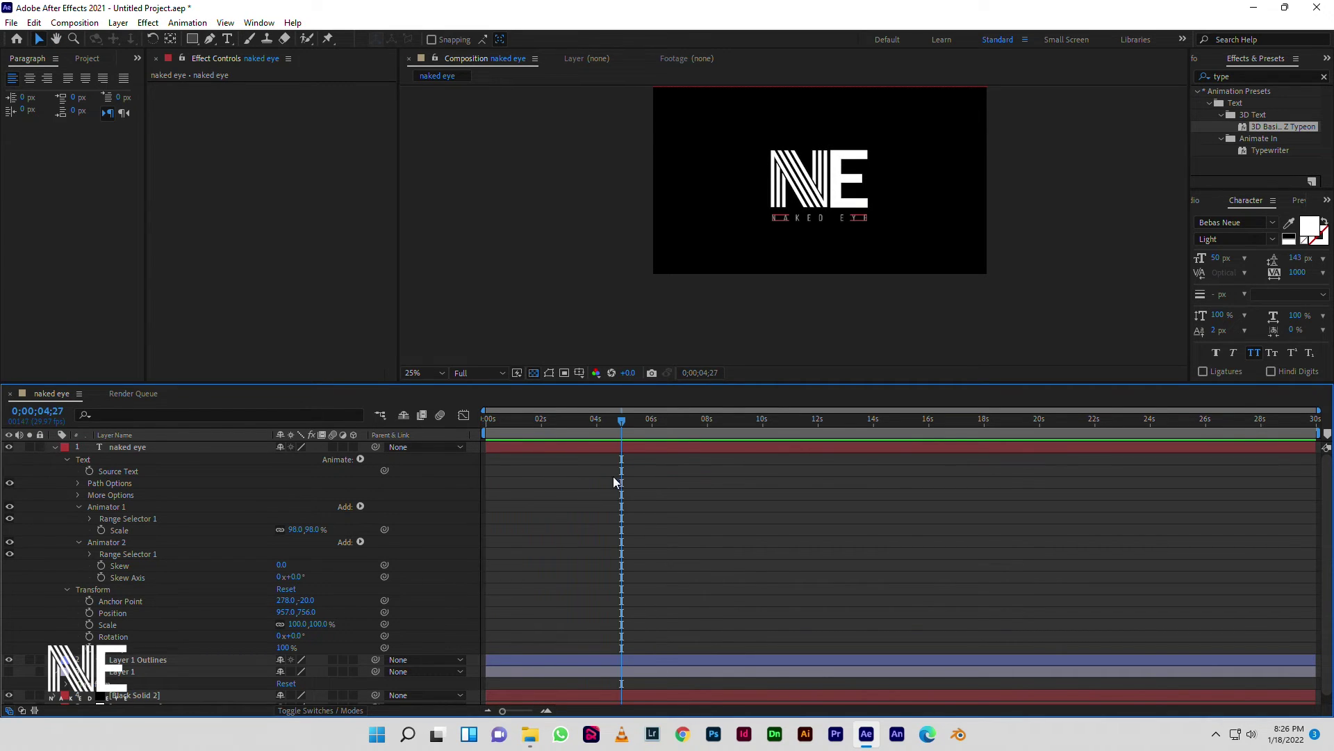
mouse_move(624, 420)
left_mouse_down()
mouse_move(568, 432)
mouse_move(580, 436)
left_mouse_up()
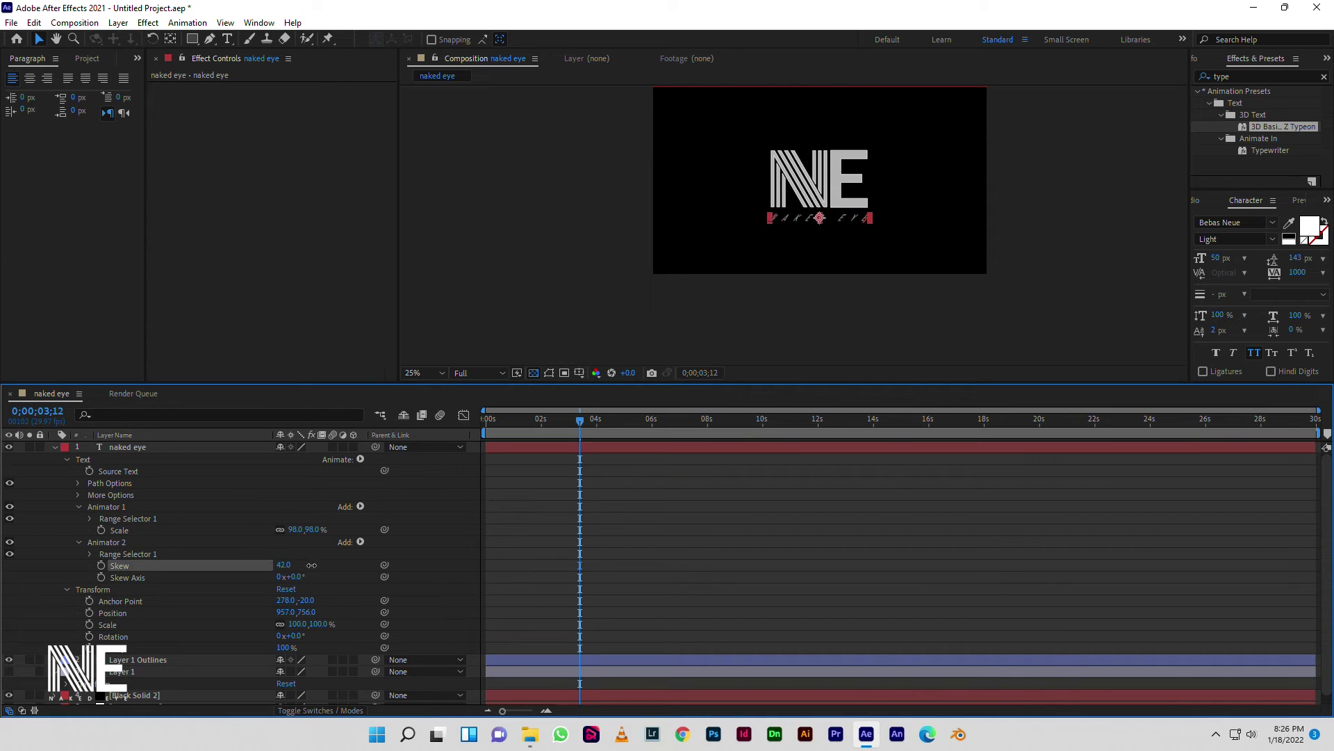
left_click_drag(283, 568, 298, 564)
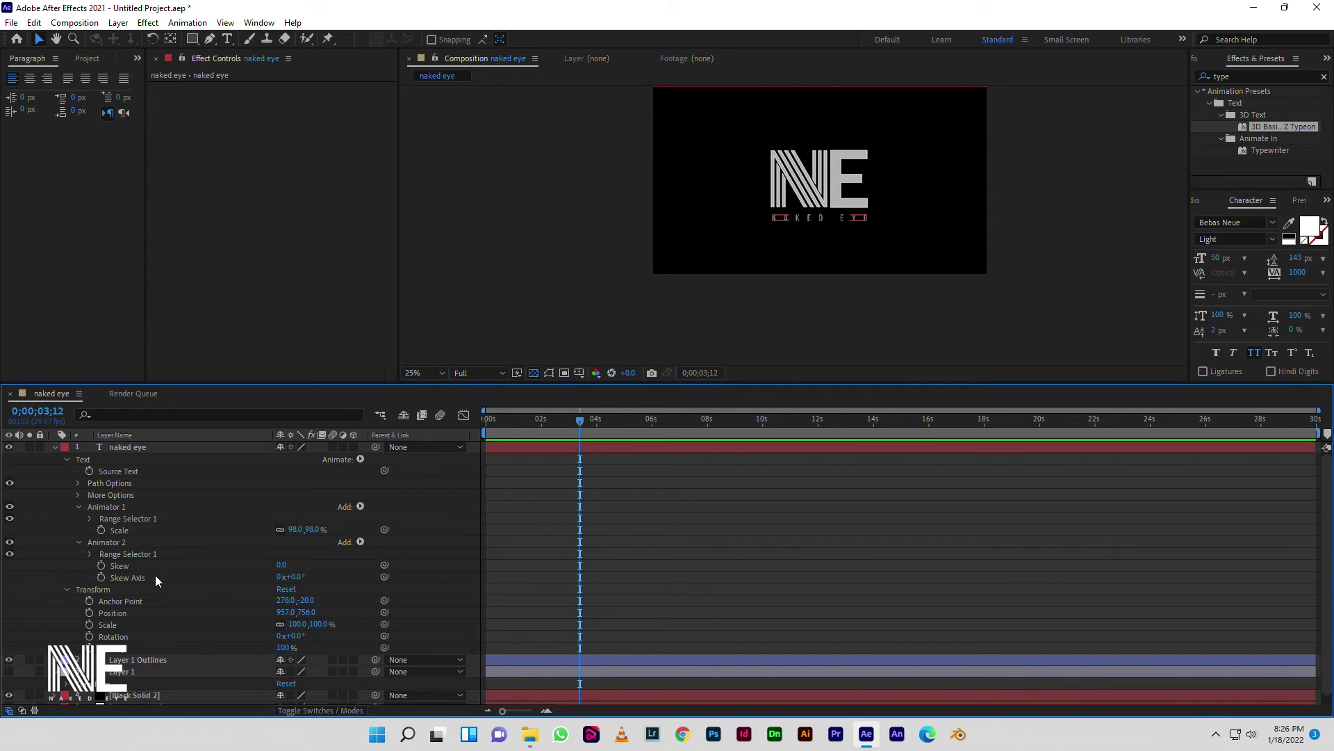
left_click(127, 506)
key("Delete")
left_click(361, 460)
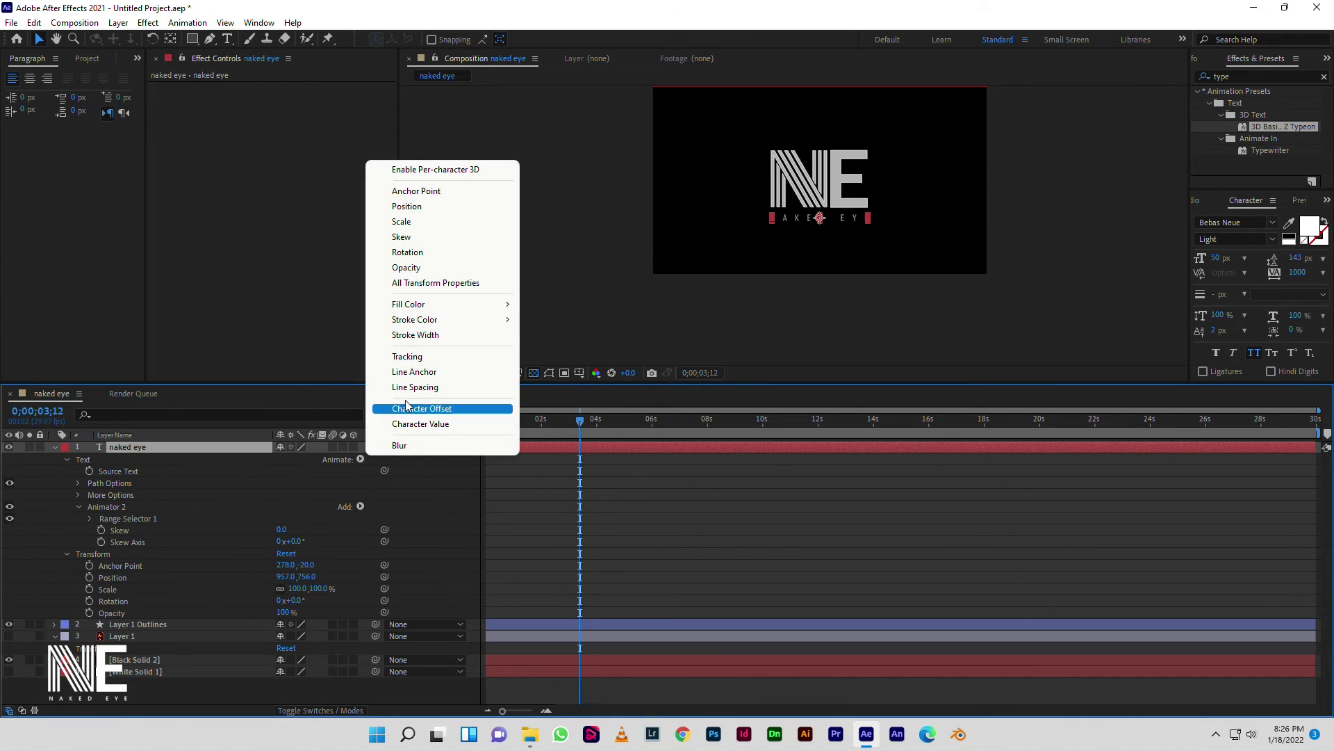
- Add an Opacity animator to the NAKED EYE text, keyframed 0% at 3;15 and 100% at 4;25
left_click(419, 268)
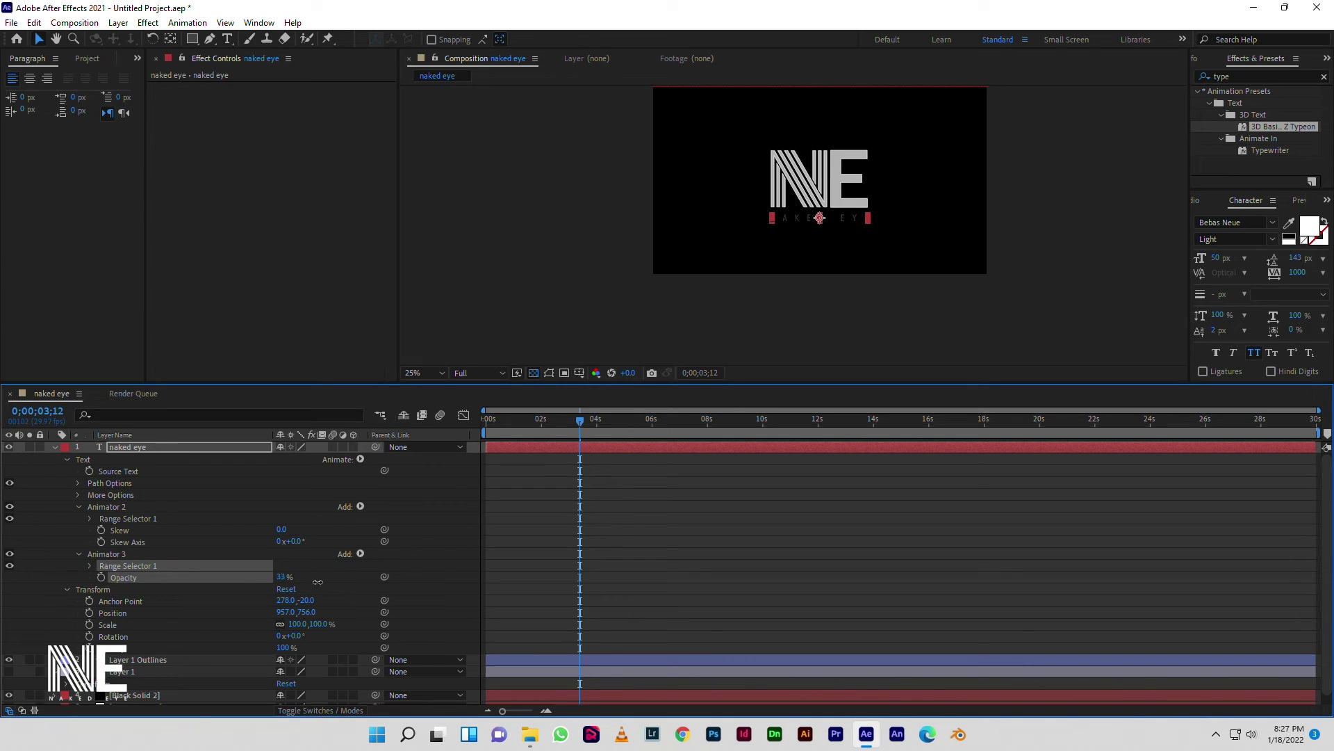
left_click_drag(580, 422, 581, 434)
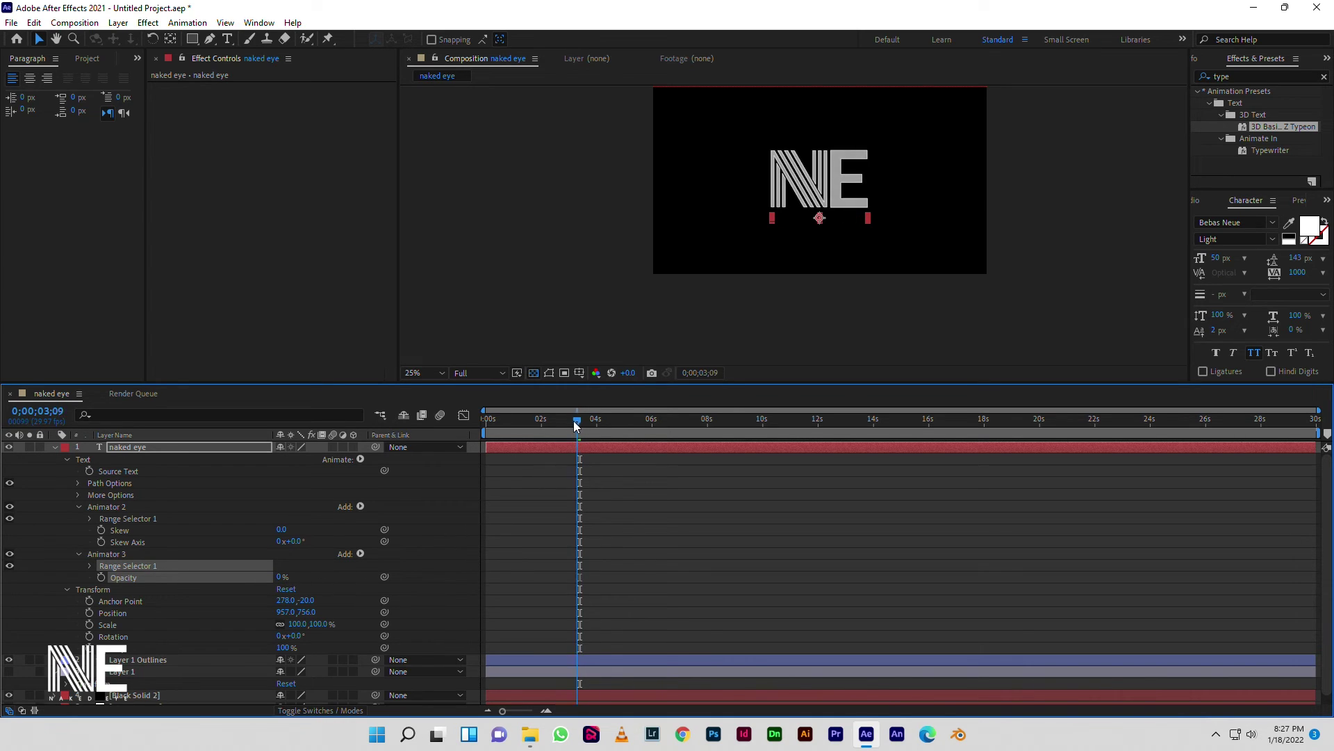
left_click(102, 577)
left_click_drag(582, 418, 619, 421)
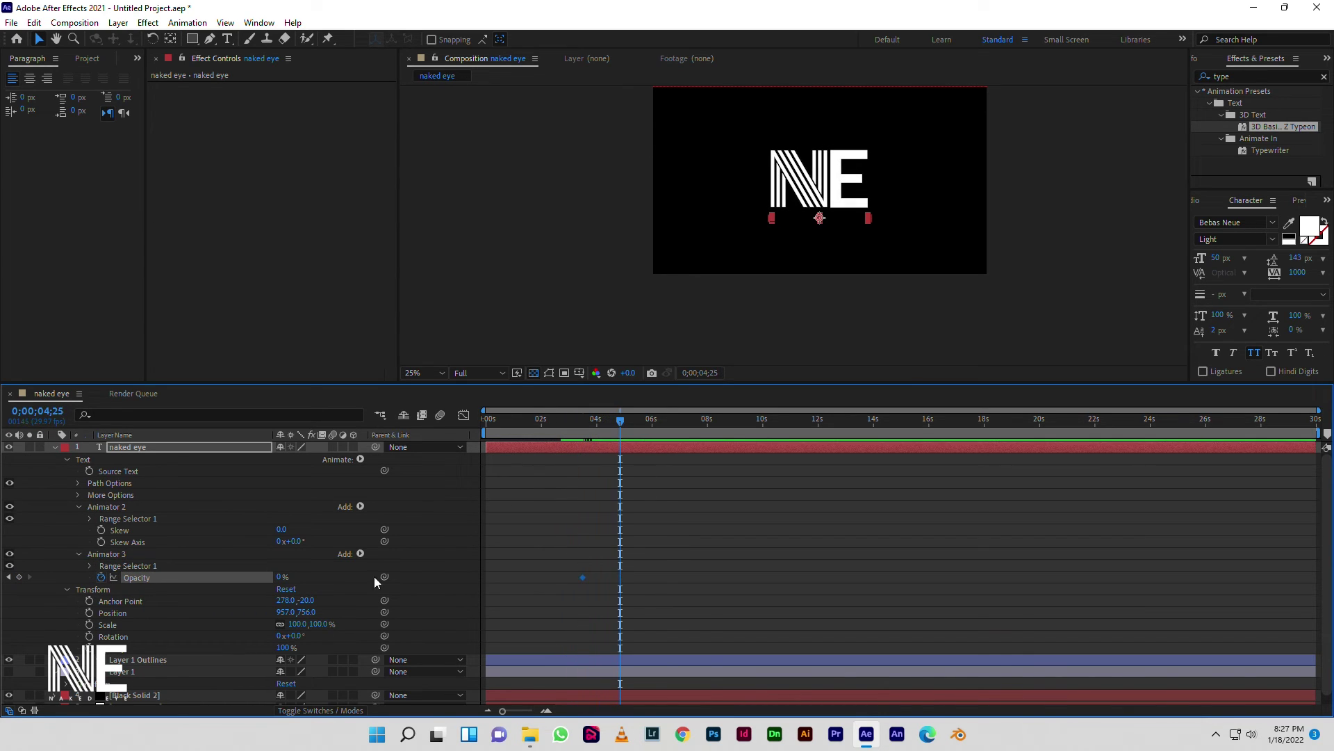
left_click_drag(280, 580, 351, 577)
- Preview the fade-in from the start and end the work area at about 5 seconds
key("Home")
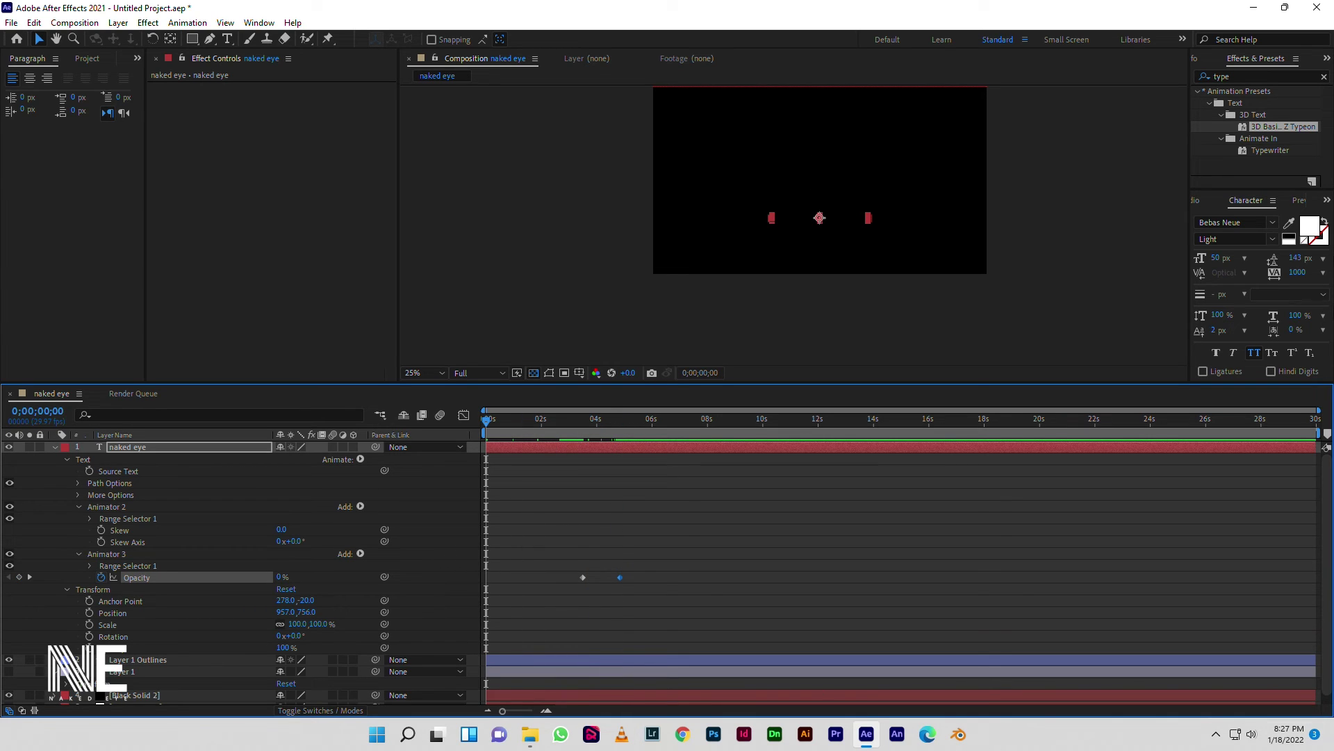
left_click(1095, 254)
key("space")
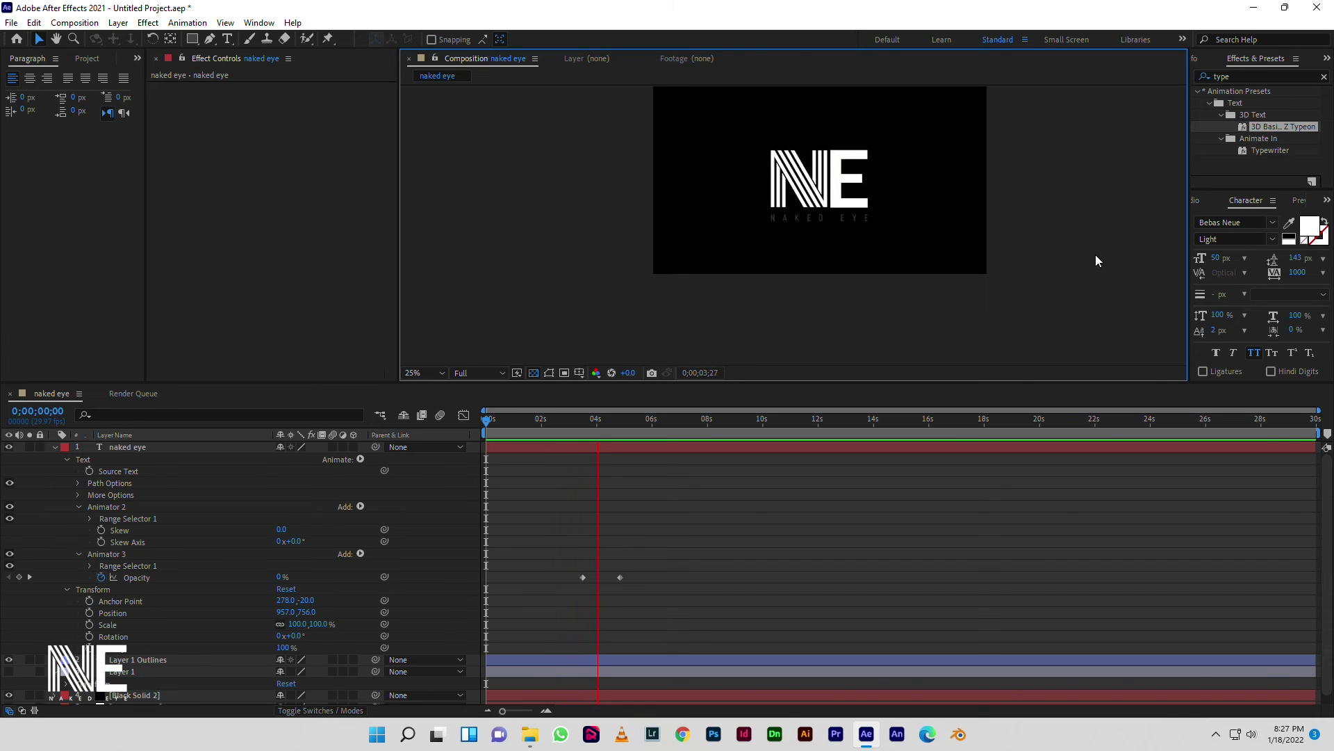
key("space")
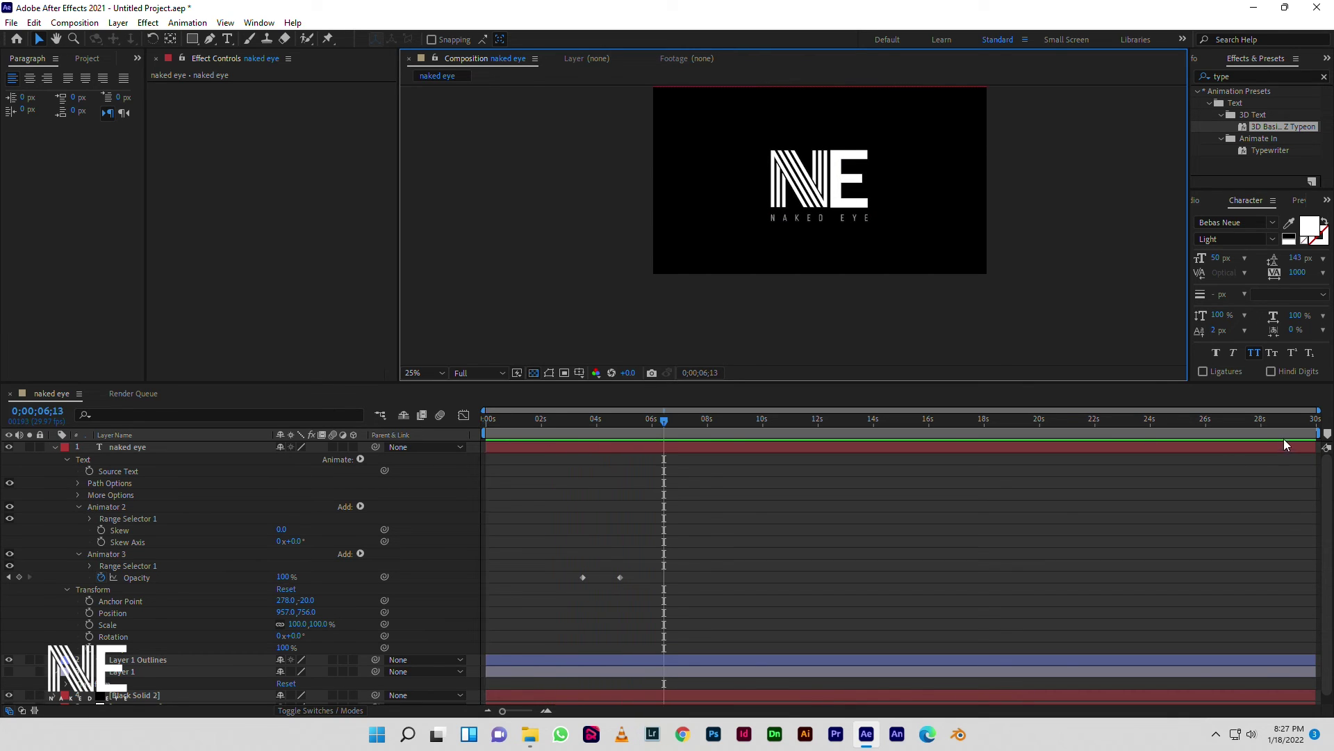
mouse_move(1318, 431)
left_mouse_down()
mouse_move(638, 467)
mouse_move(664, 467)
left_mouse_up()
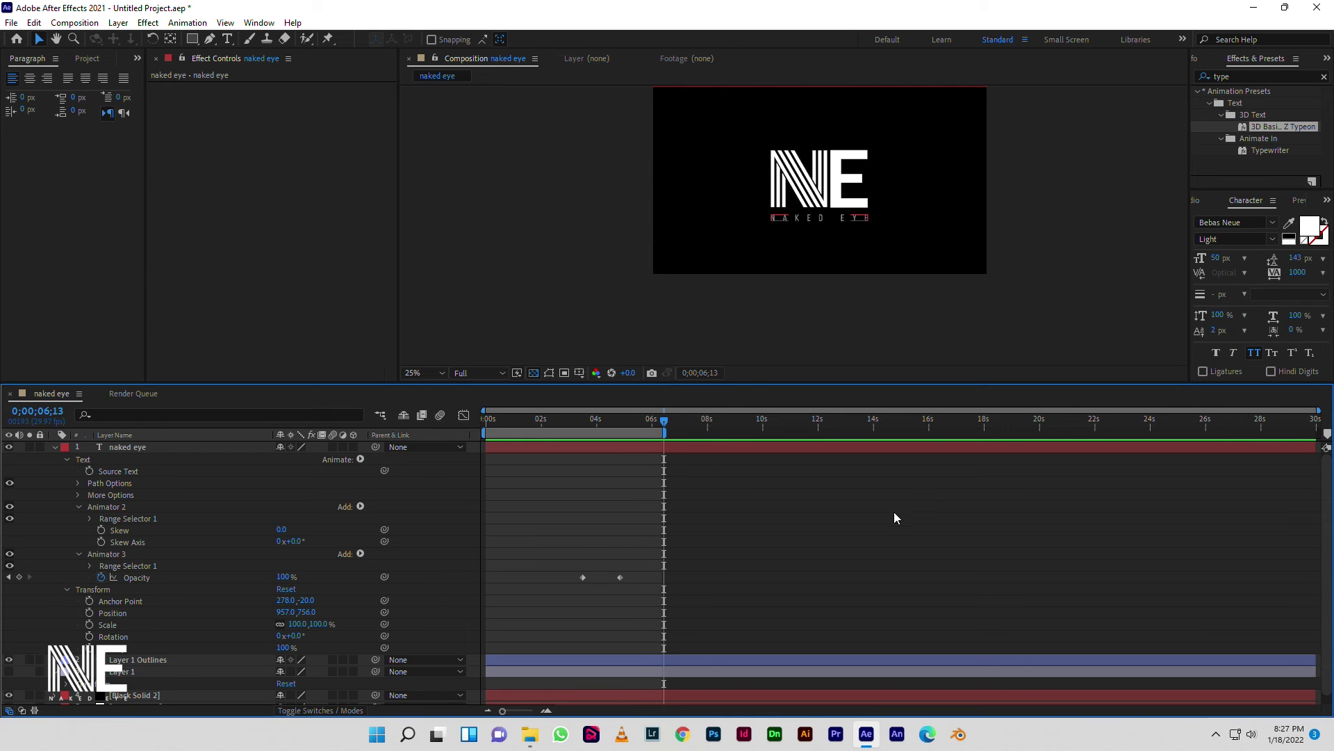
- Add the naked eye comp to the Render Queue, outputting naked eye.avi to studio (F:) > naked eye studio > studio art
key("ctrl+m")
left_click(360, 487)
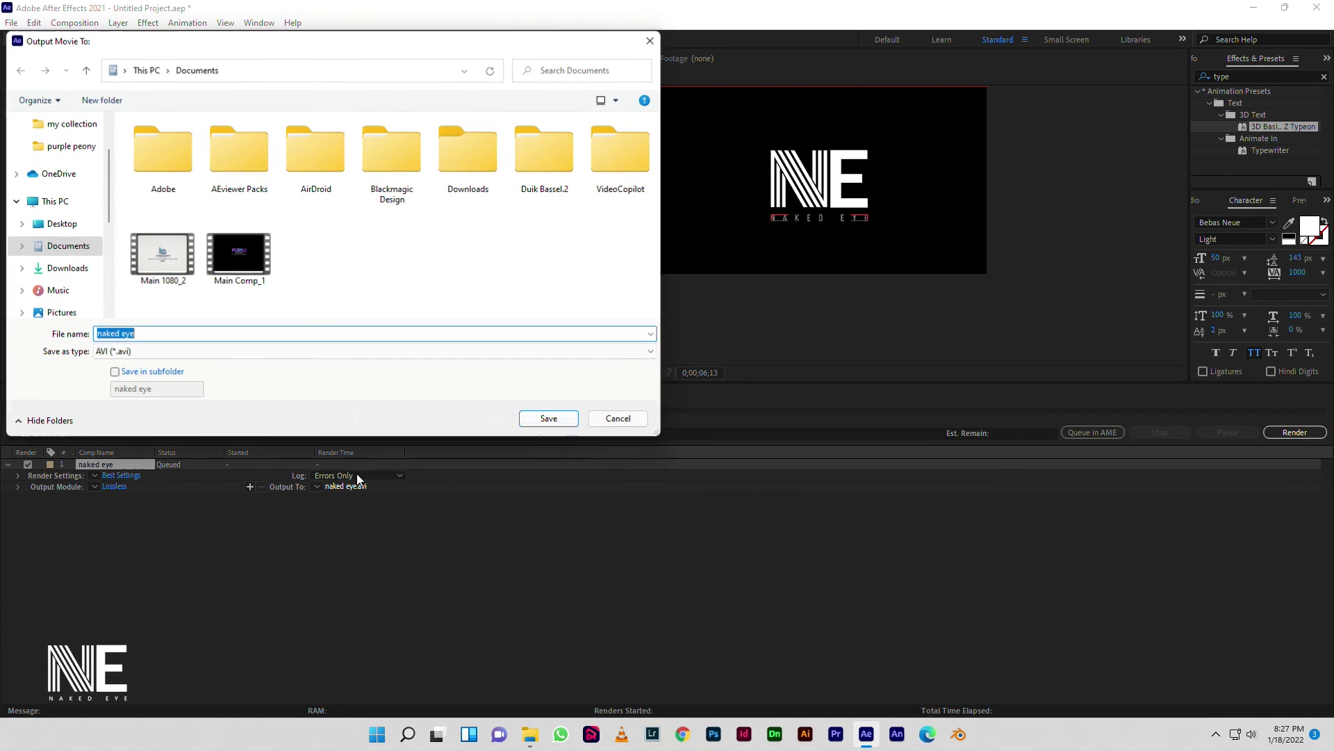
scroll(55, 278, "down", 2)
scroll(55, 306, "down", 3)
scroll(56, 306, "down", 1)
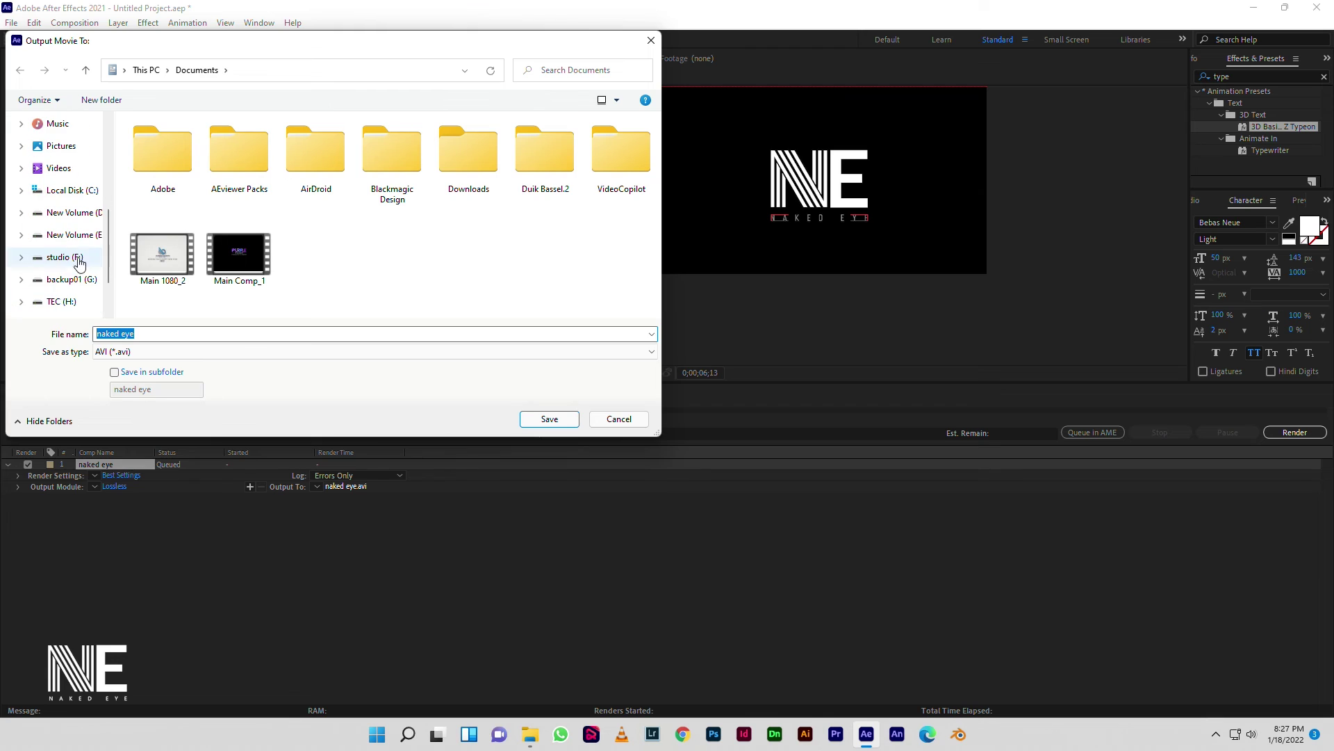
left_click(64, 257)
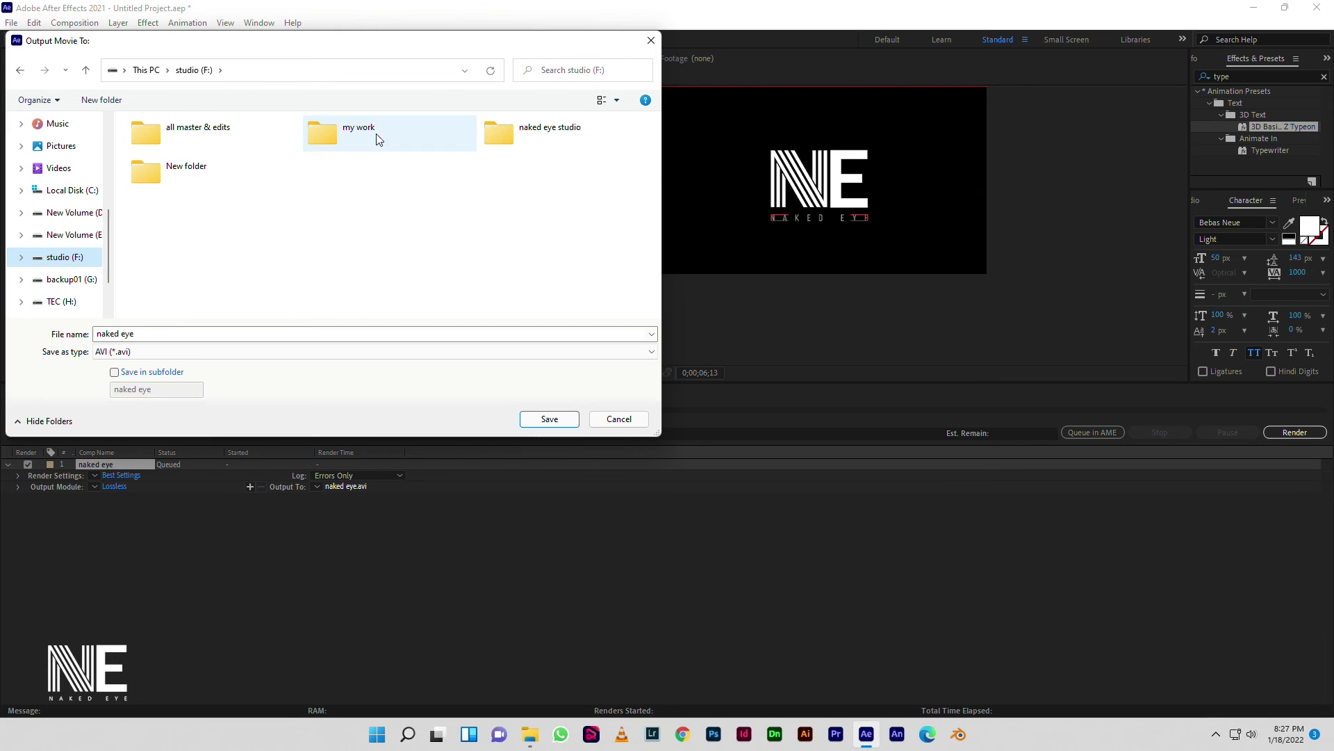
double_click(542, 135)
left_click(199, 287)
double_click(199, 287)
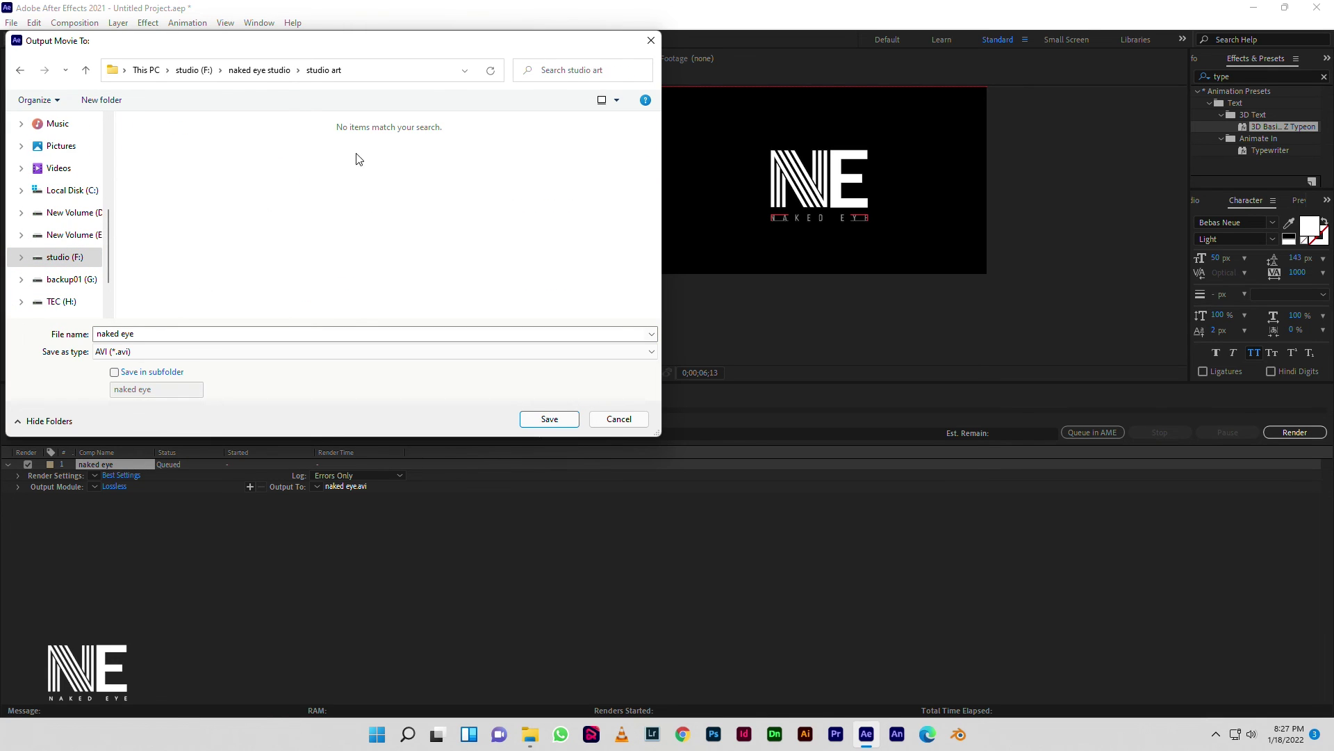
left_click(549, 419)
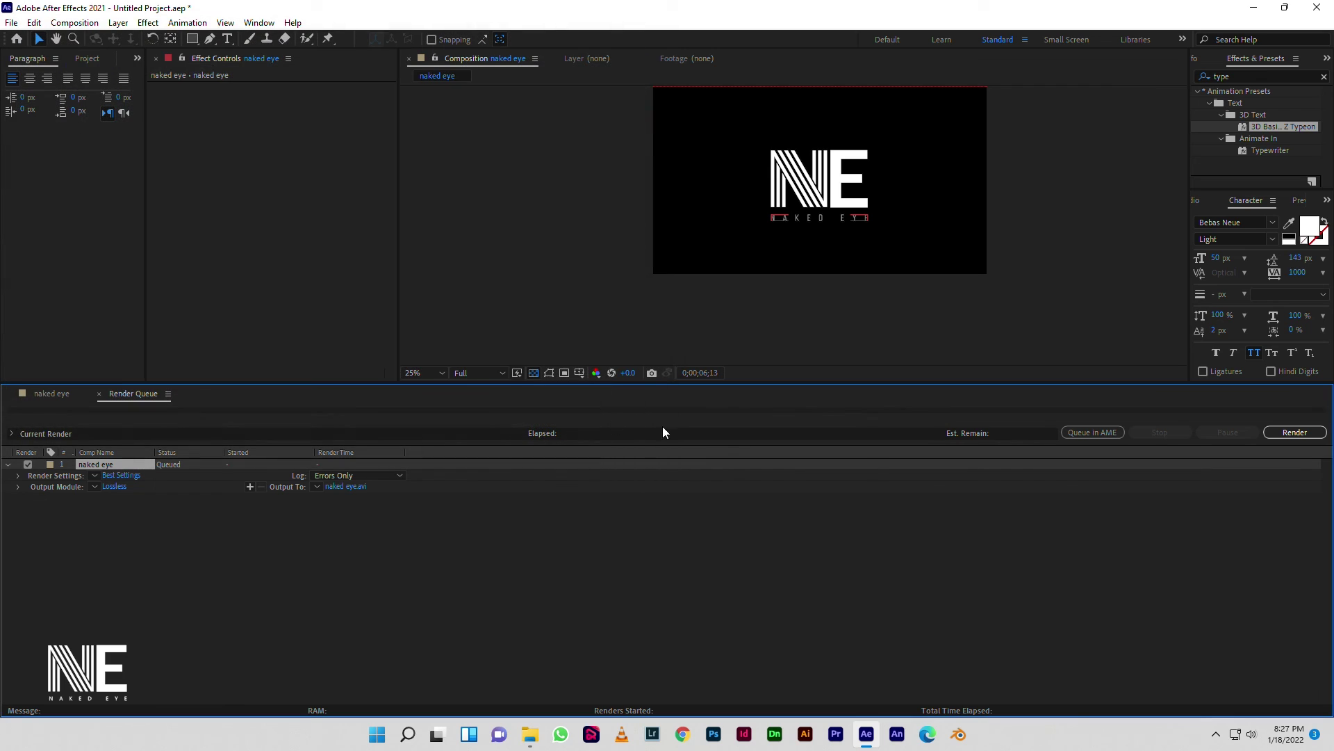
- Start rendering the queued naked eye composition to naked eye.avi
left_click(1289, 437)
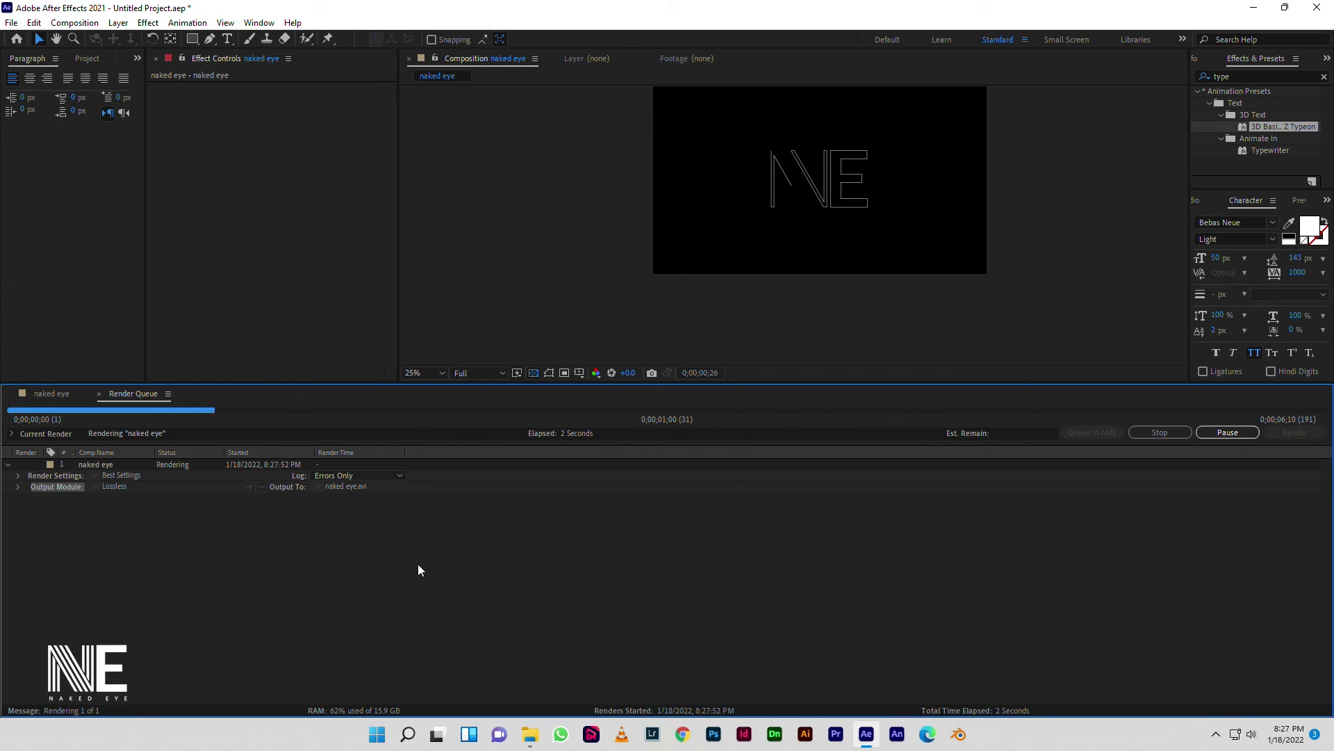